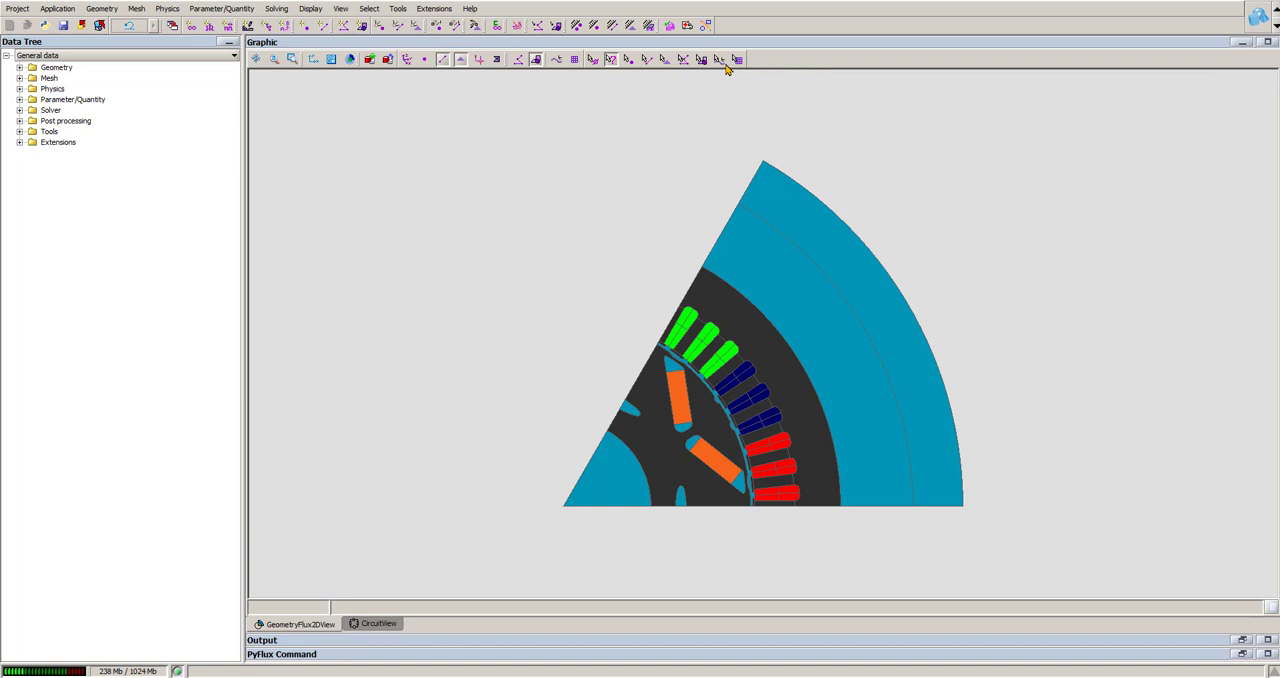
Step: Display the electric circuit and examine the kinematics of the ROTOR mechanical set, including its velocity and initial position
left_click(392, 624)
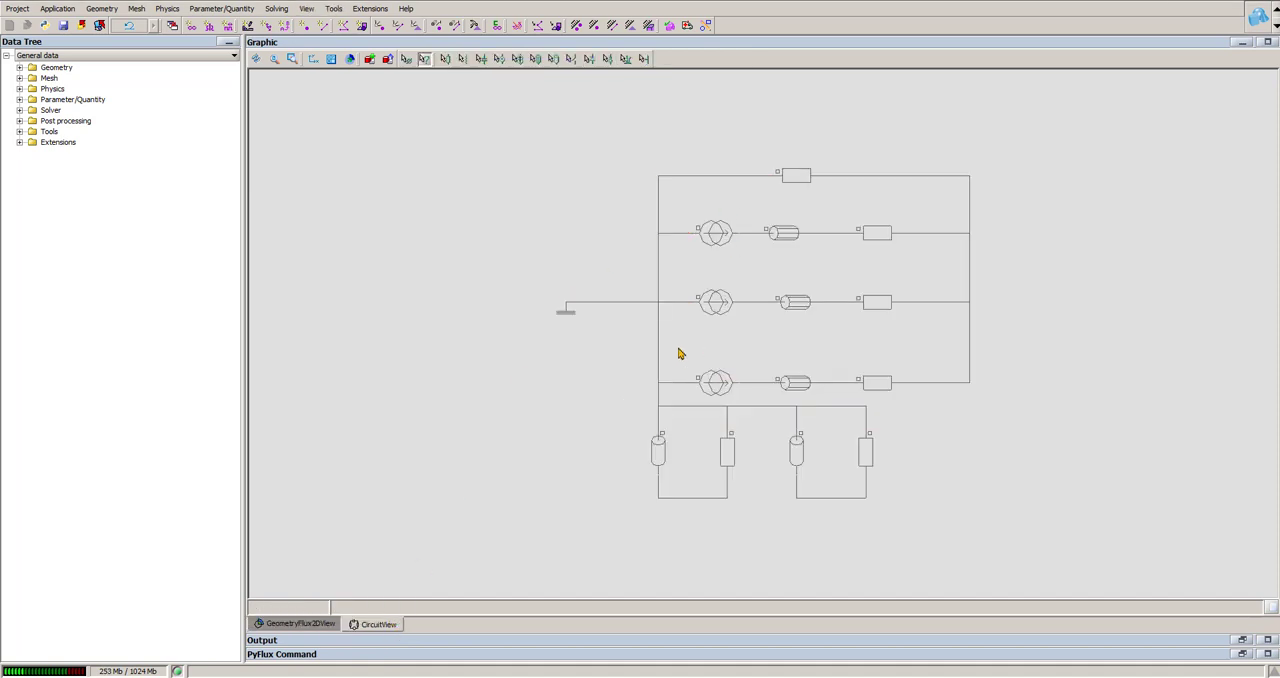
left_click(51, 90)
left_click(19, 89)
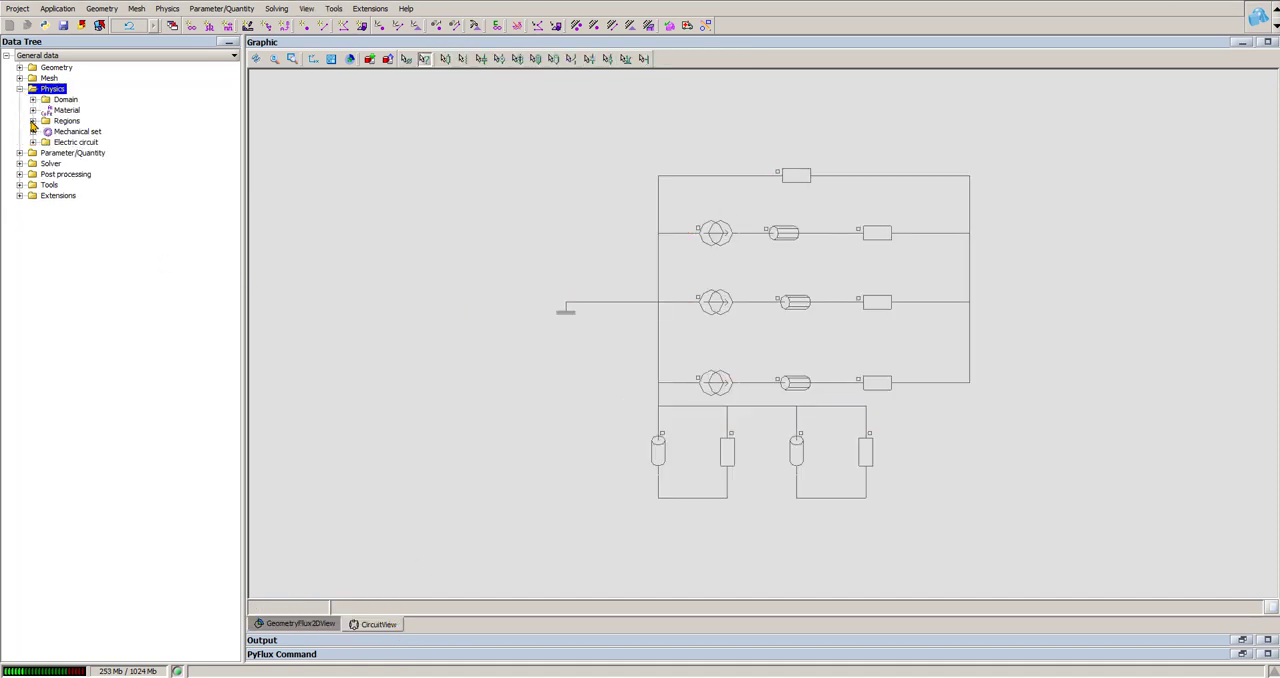
left_click(33, 131)
left_click(64, 142)
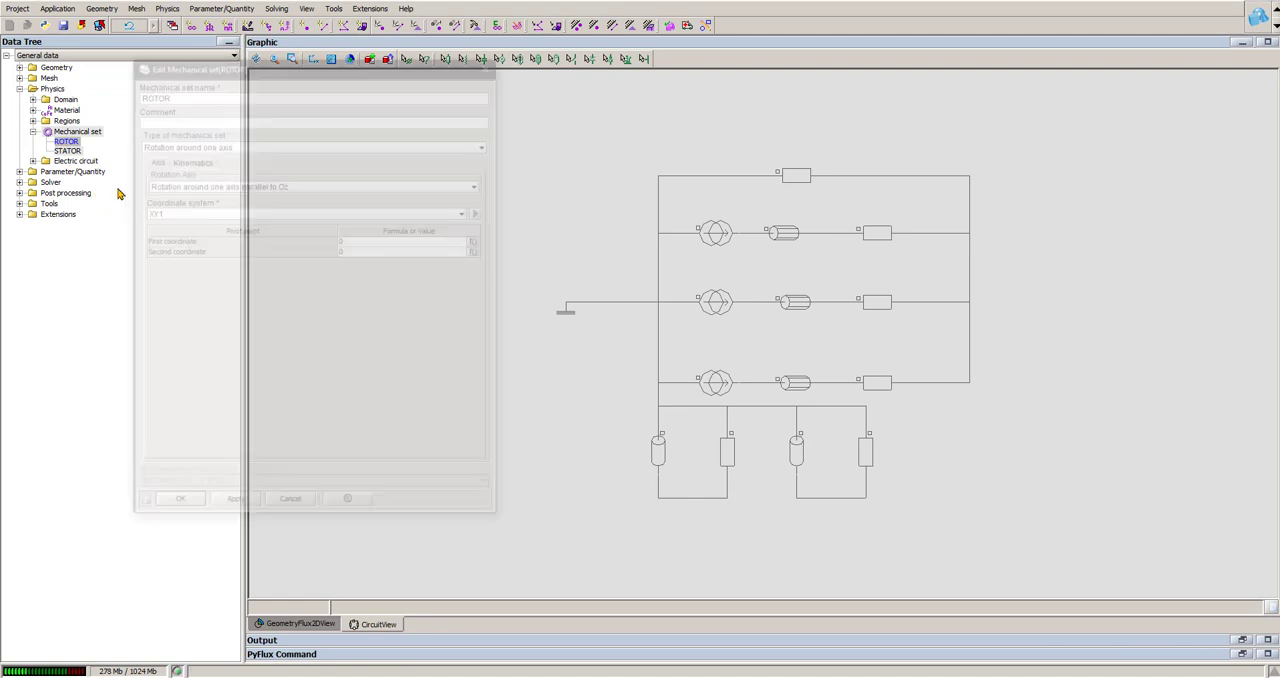
left_click(190, 162)
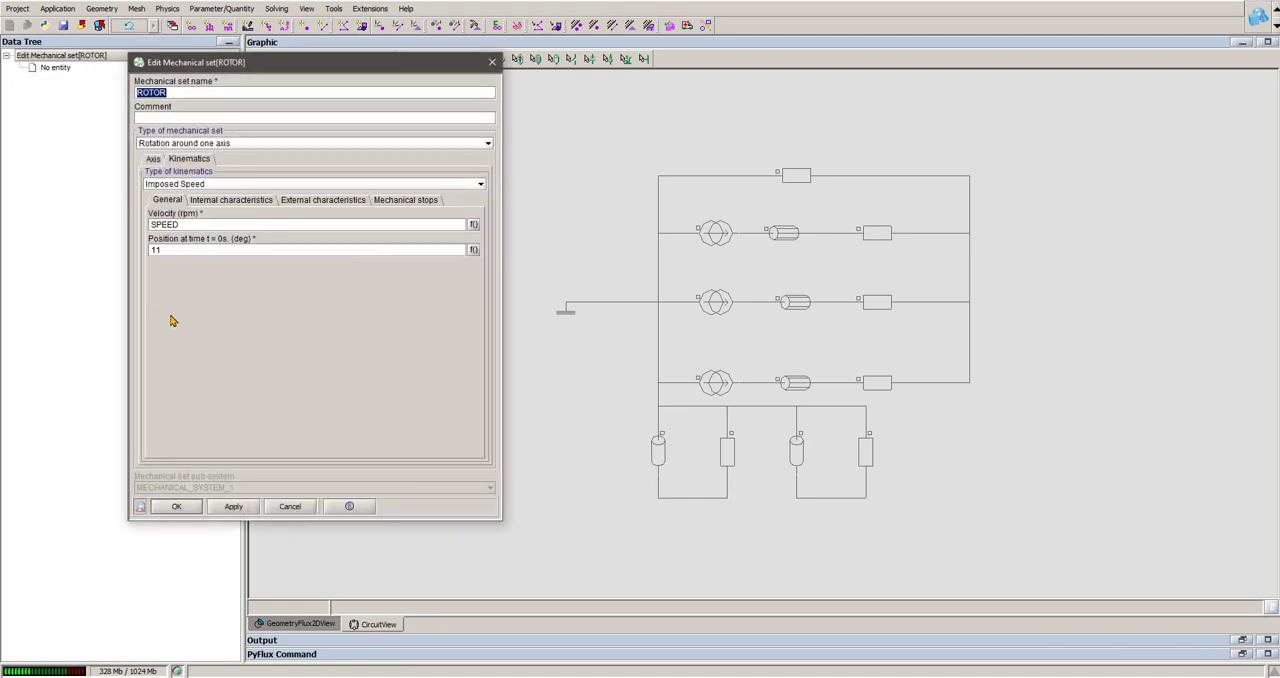
left_click(284, 506)
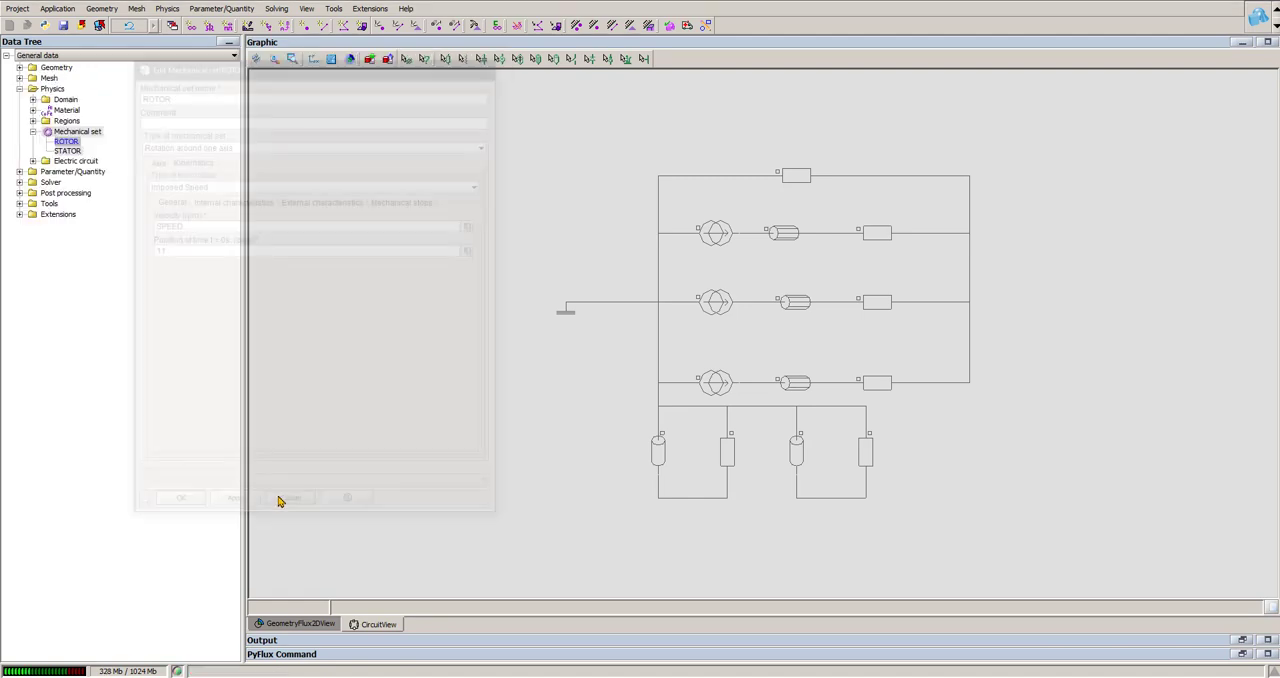
Step: Examine the definition of the GAMMA physical parameter among the project's I/O parameters without changing it
left_click(20, 171)
left_click(33, 182)
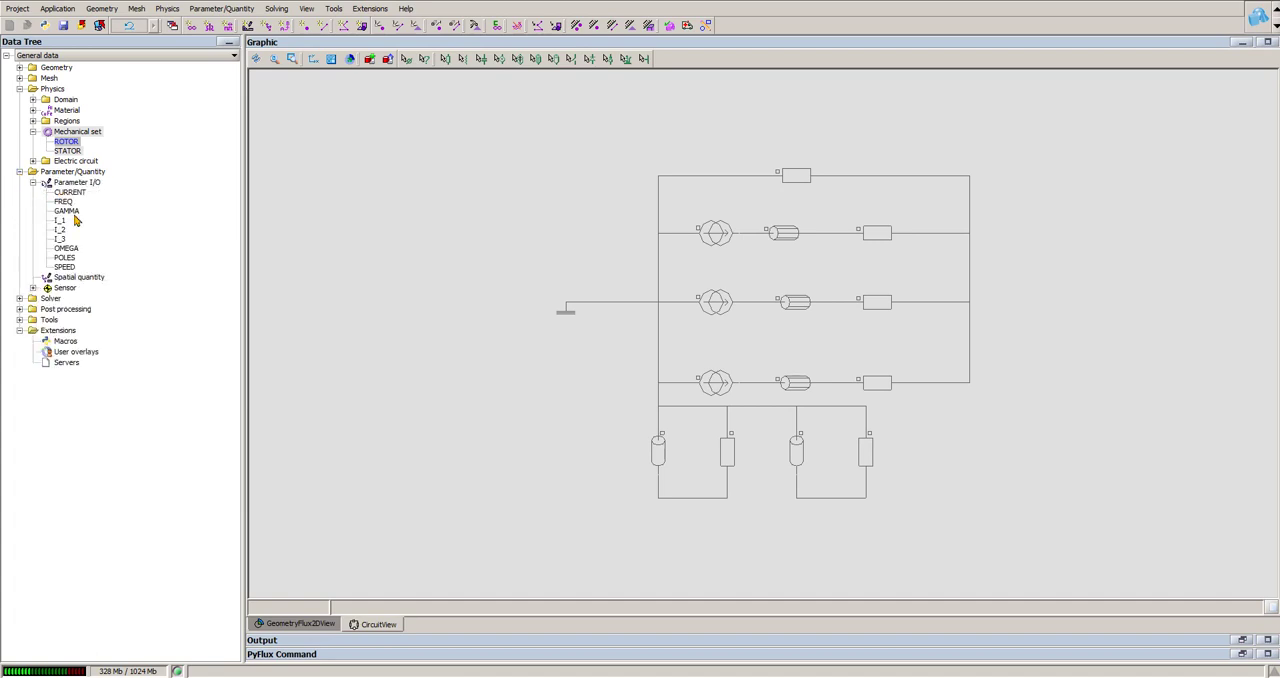
left_click(74, 213)
double_click(74, 214)
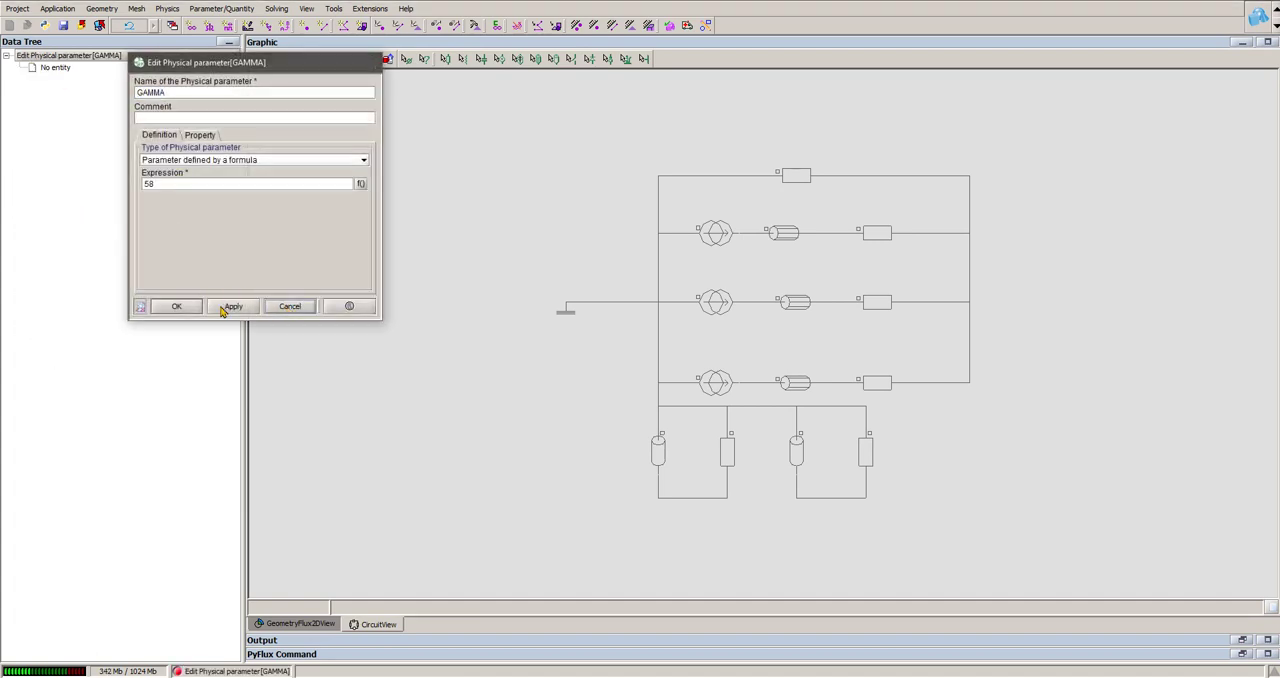
left_click(289, 306)
Step: Check the position at time t = 0 s in the kinematics of the ROTOR mechanical set again
double_click(66, 142)
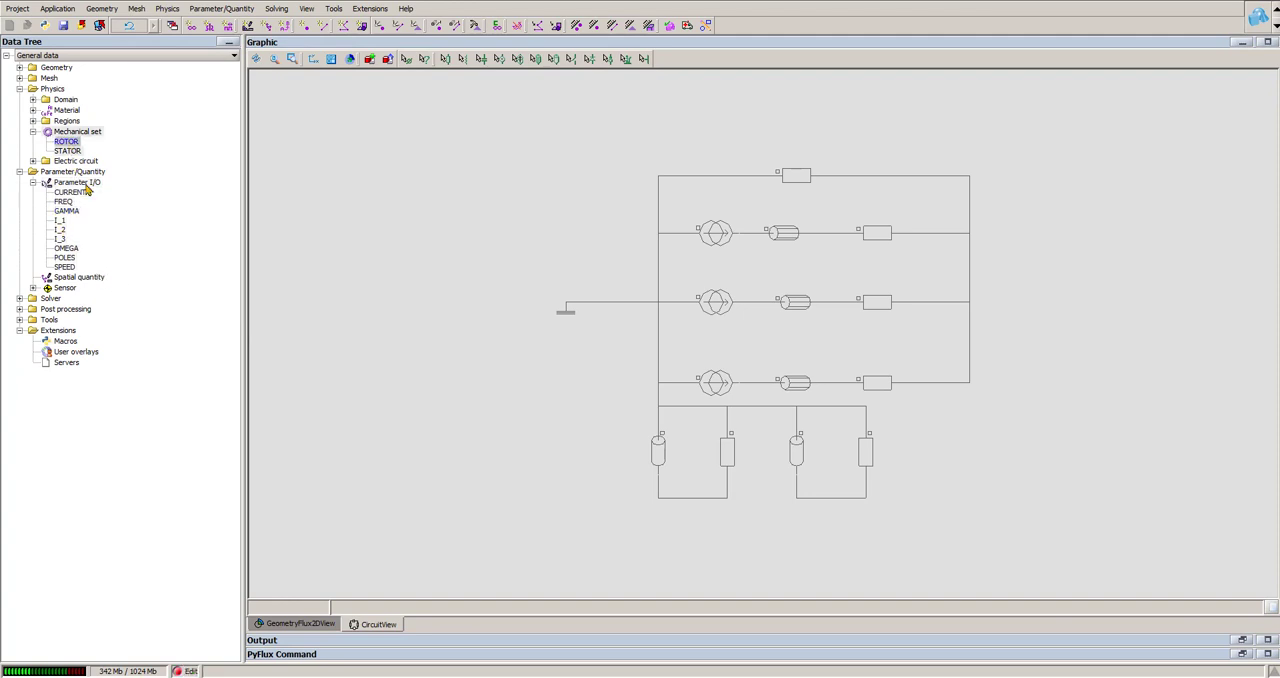
left_click(188, 160)
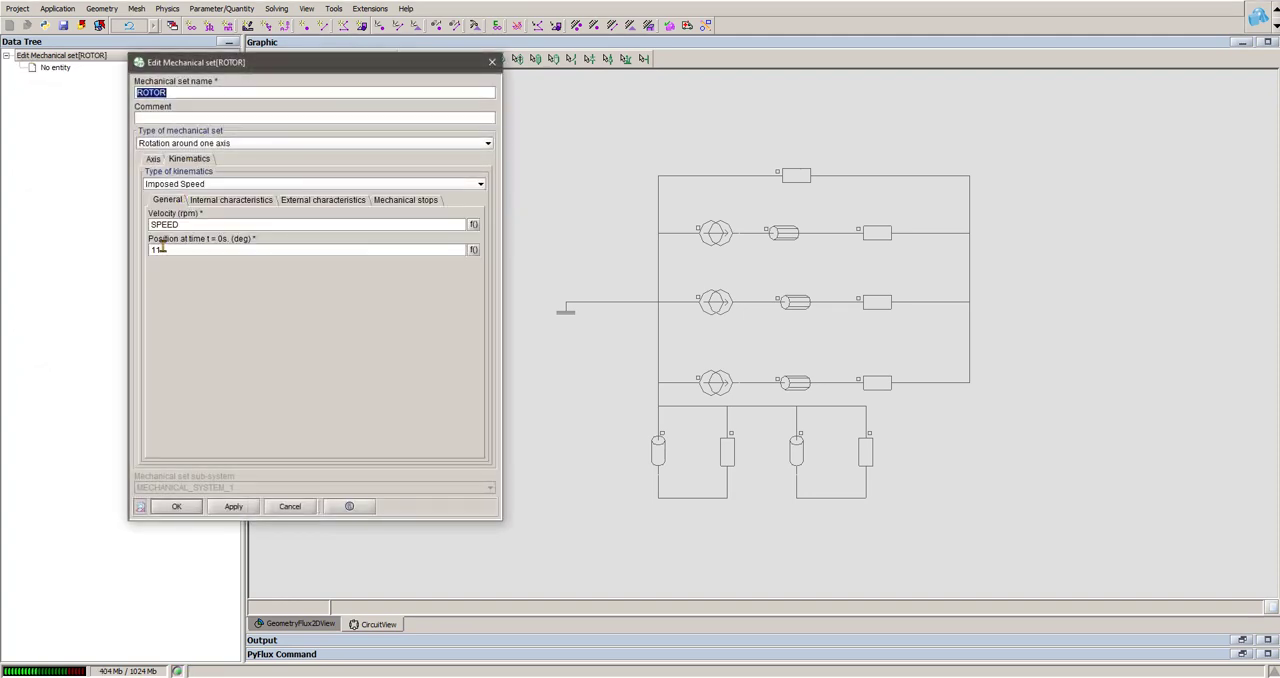
left_click(290, 506)
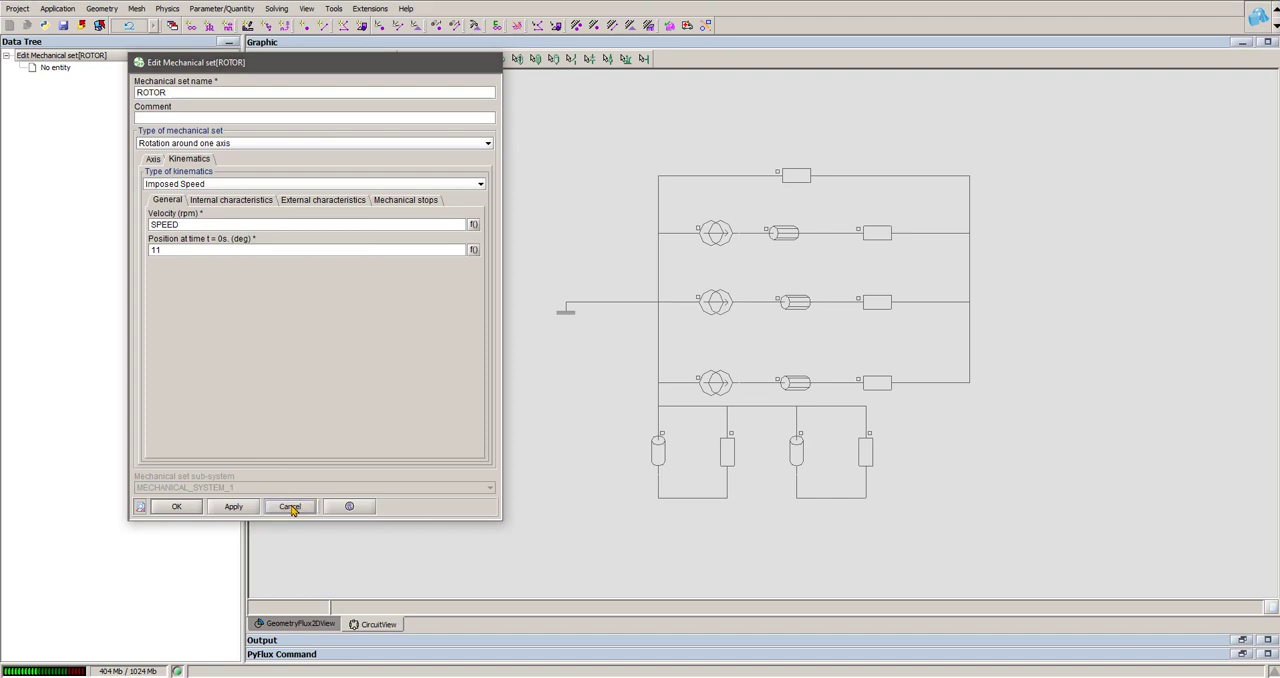
Step: Examine the full formula of the I_1 current parameter, widening its dialog to read the whole expression
left_click(60, 229)
double_click(60, 221)
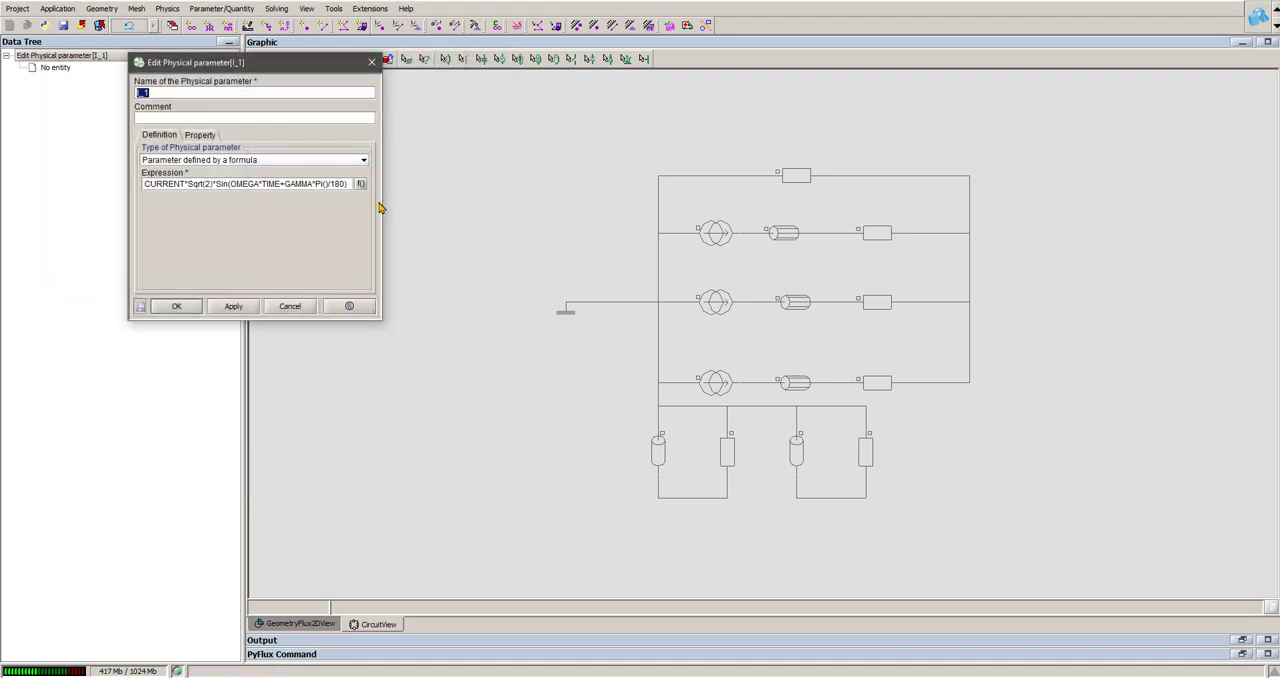
left_click_drag(379, 207, 528, 214)
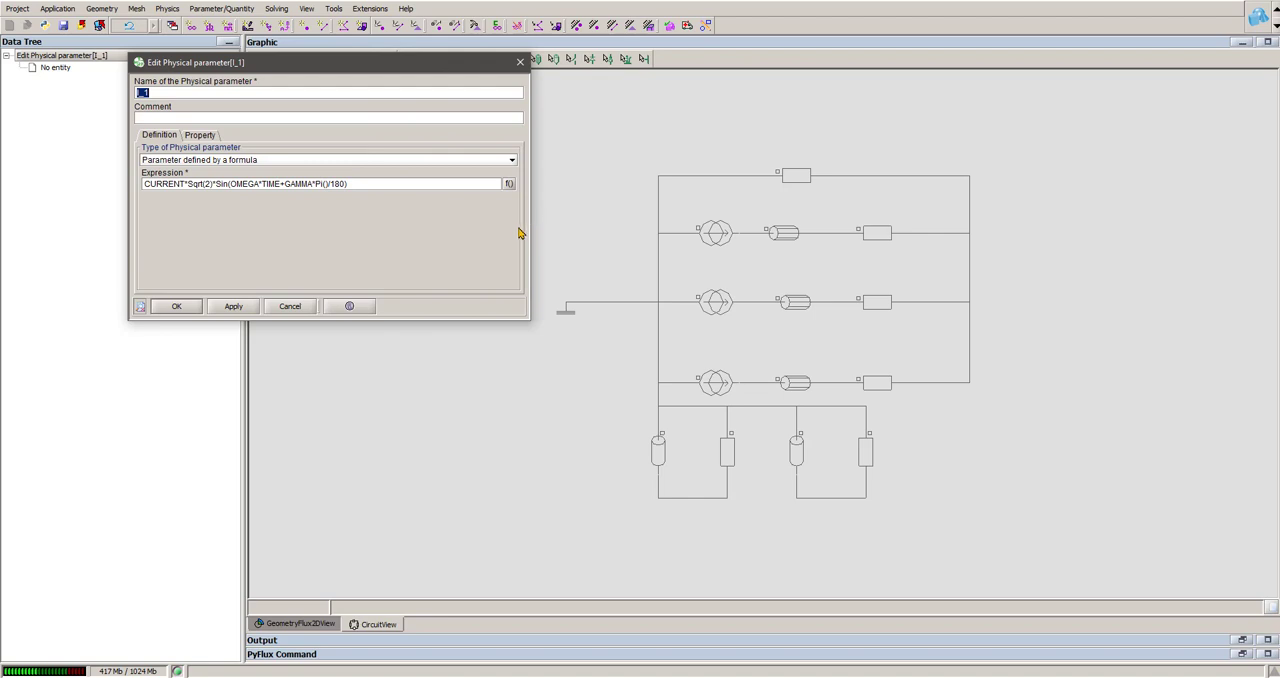
left_click(293, 307)
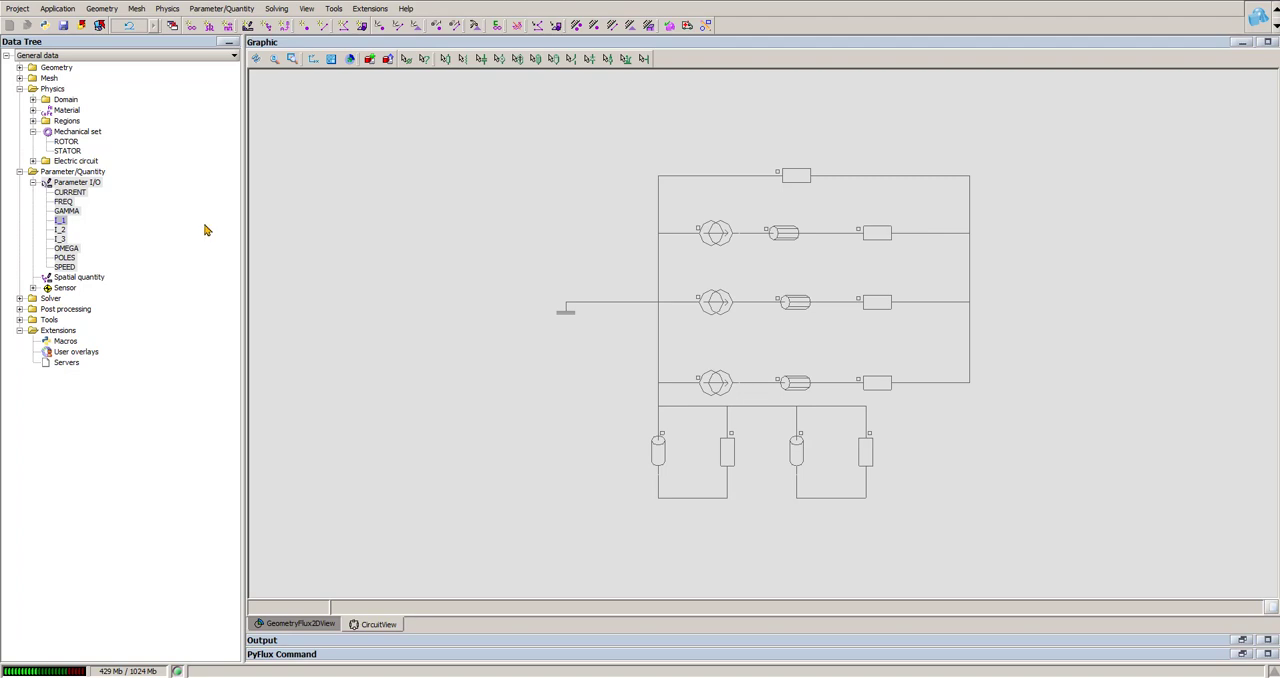
Step: Check which parameter defines the velocity of the ROTOR mechanical set
double_click(66, 143)
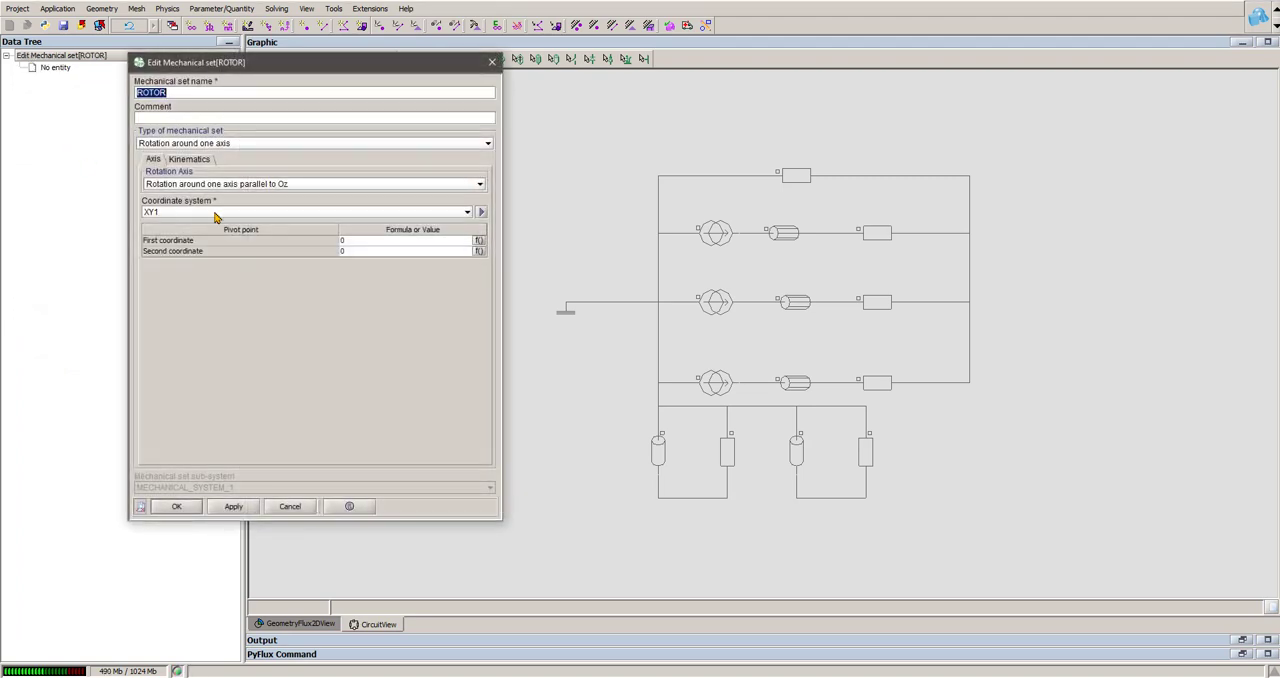
left_click(205, 159)
left_click(195, 224)
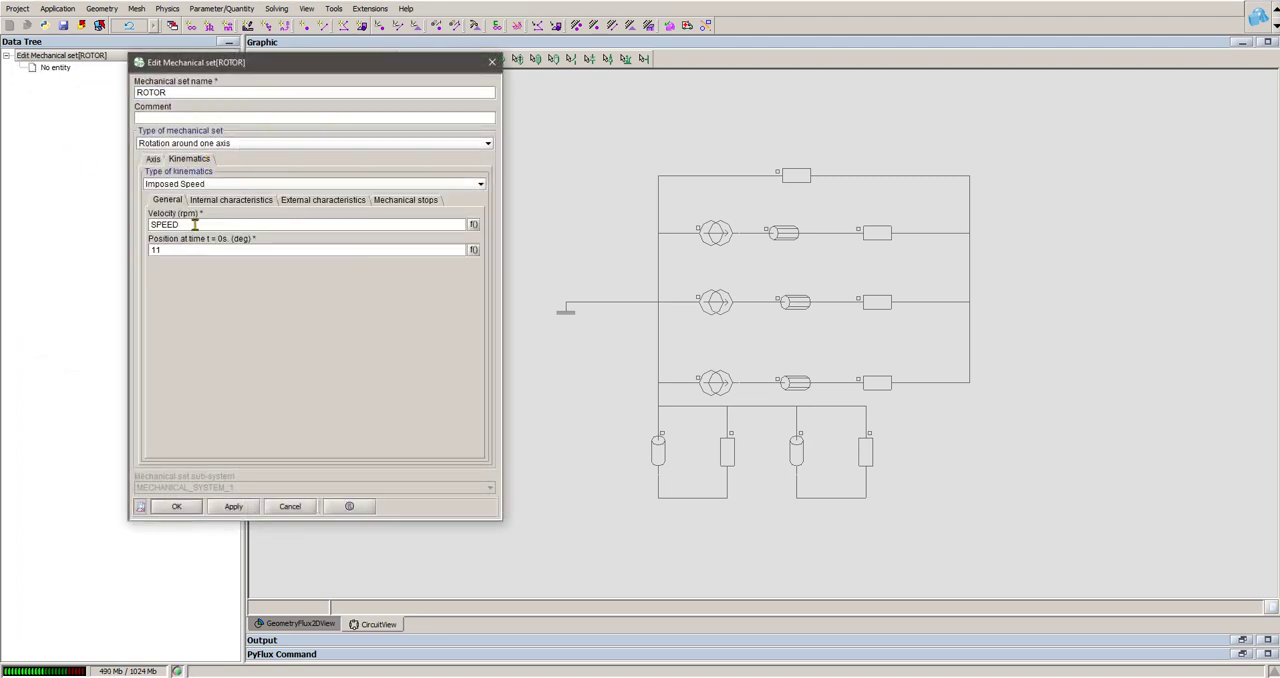
left_click(292, 508)
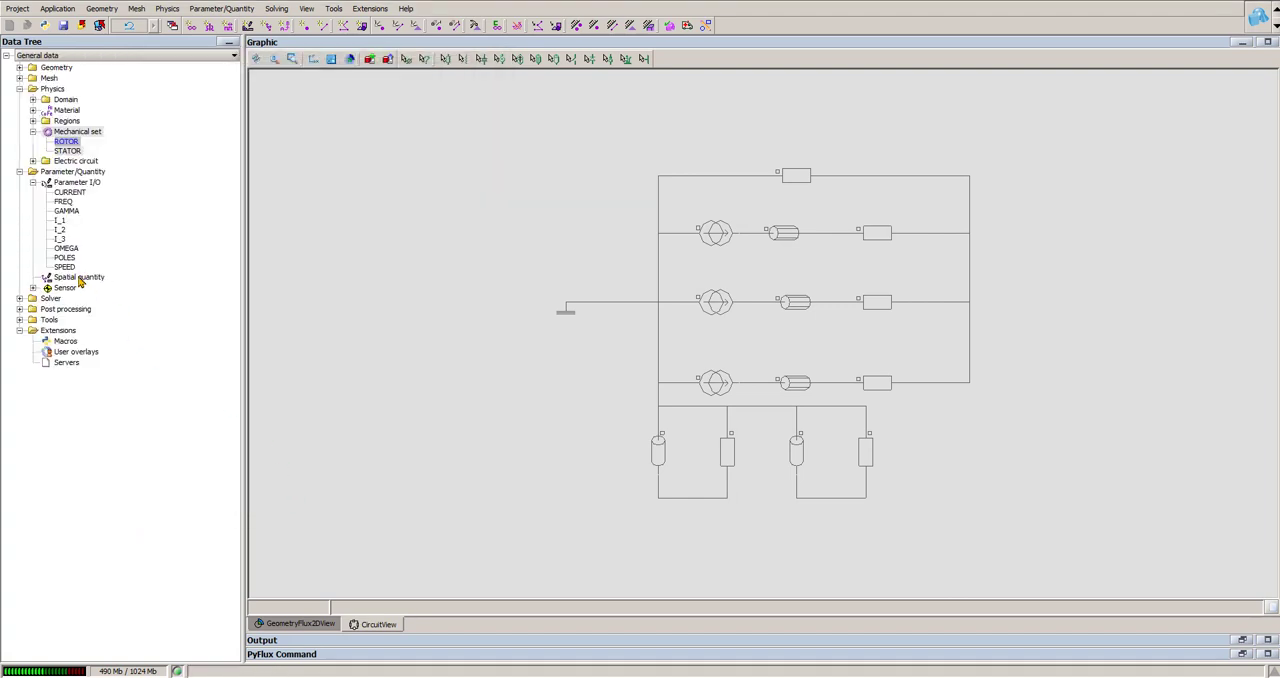
Step: Set the reference value of the SPEED physical parameter to 0
double_click(66, 268)
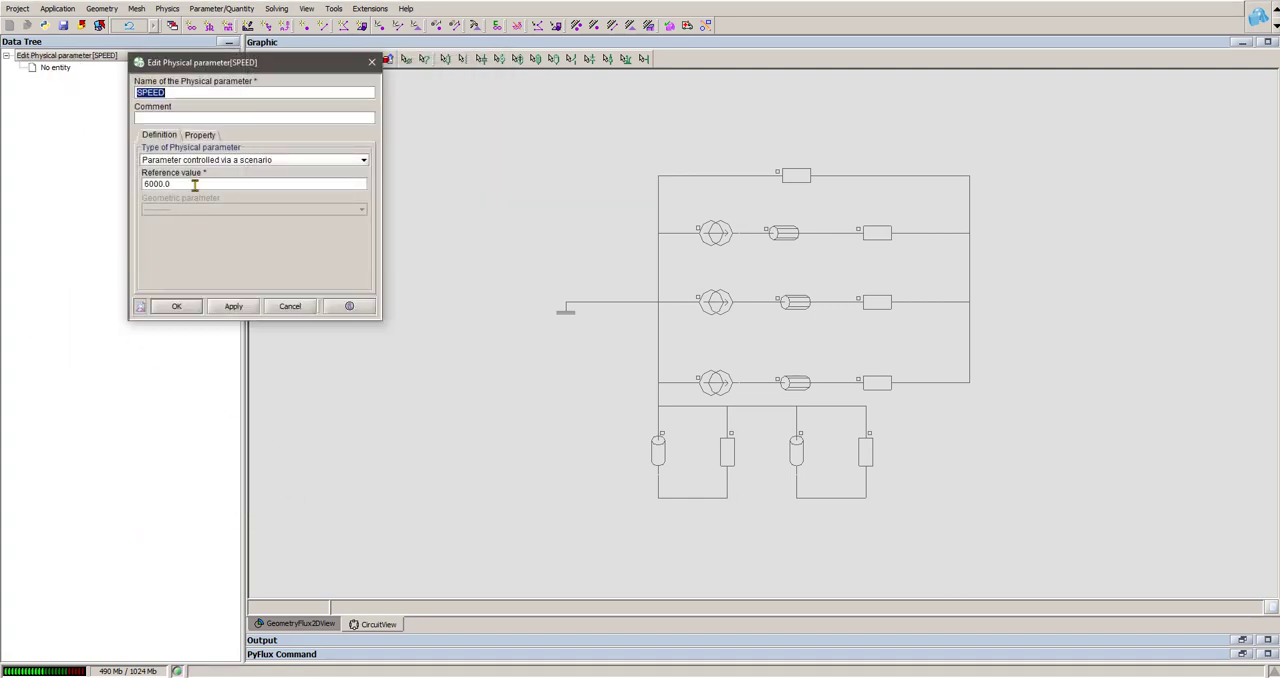
double_click(195, 184)
type("0")
left_click(176, 307)
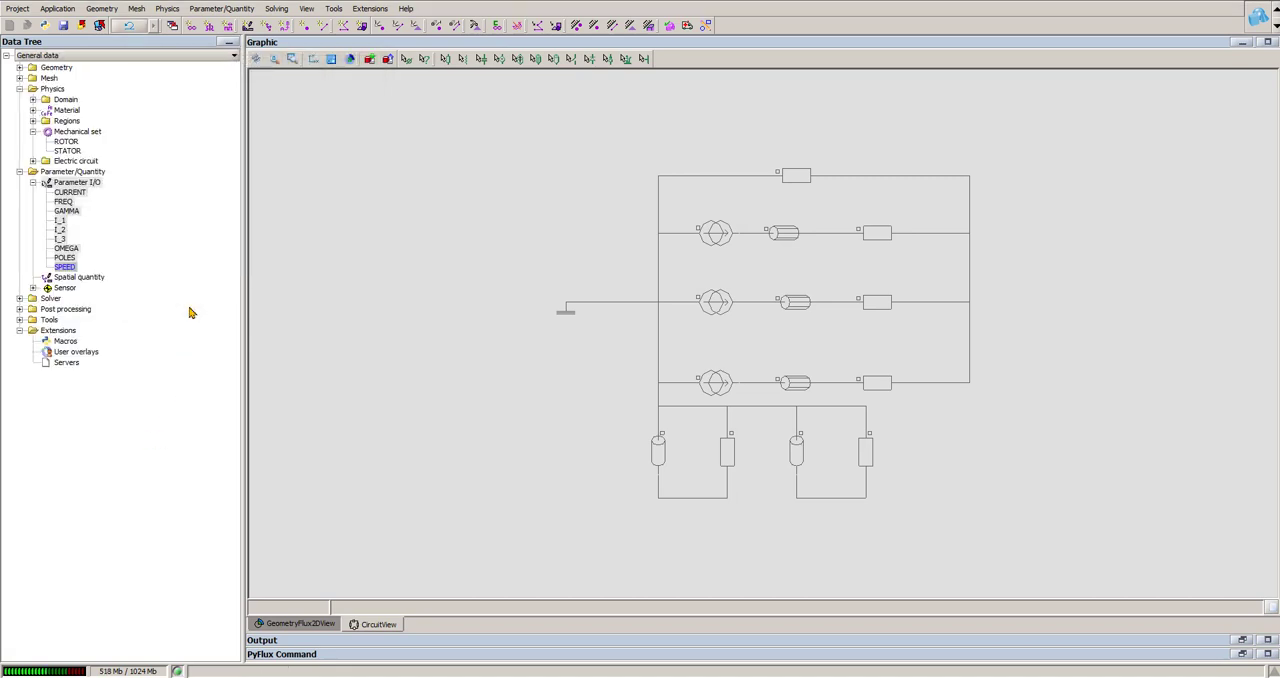
Step: Open the circuit for editing and delete the three current sources from the coil conductor branches
left_click(168, 9)
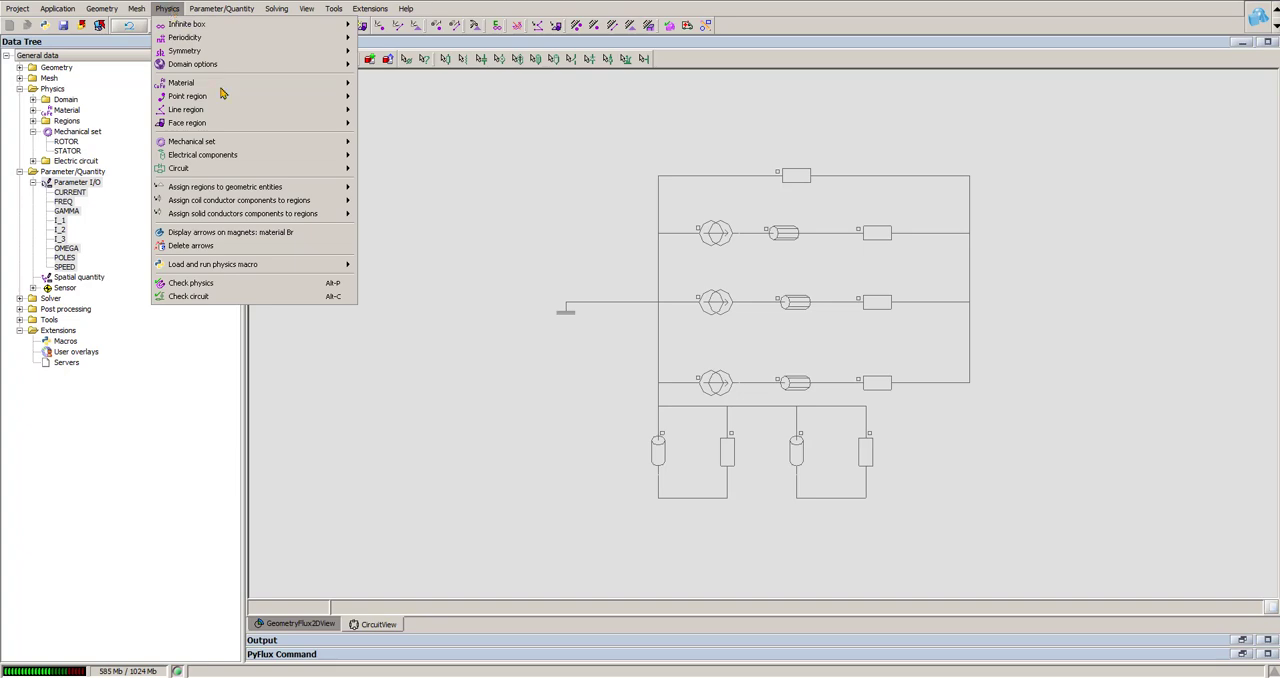
mouse_move(330, 169)
left_click(386, 171)
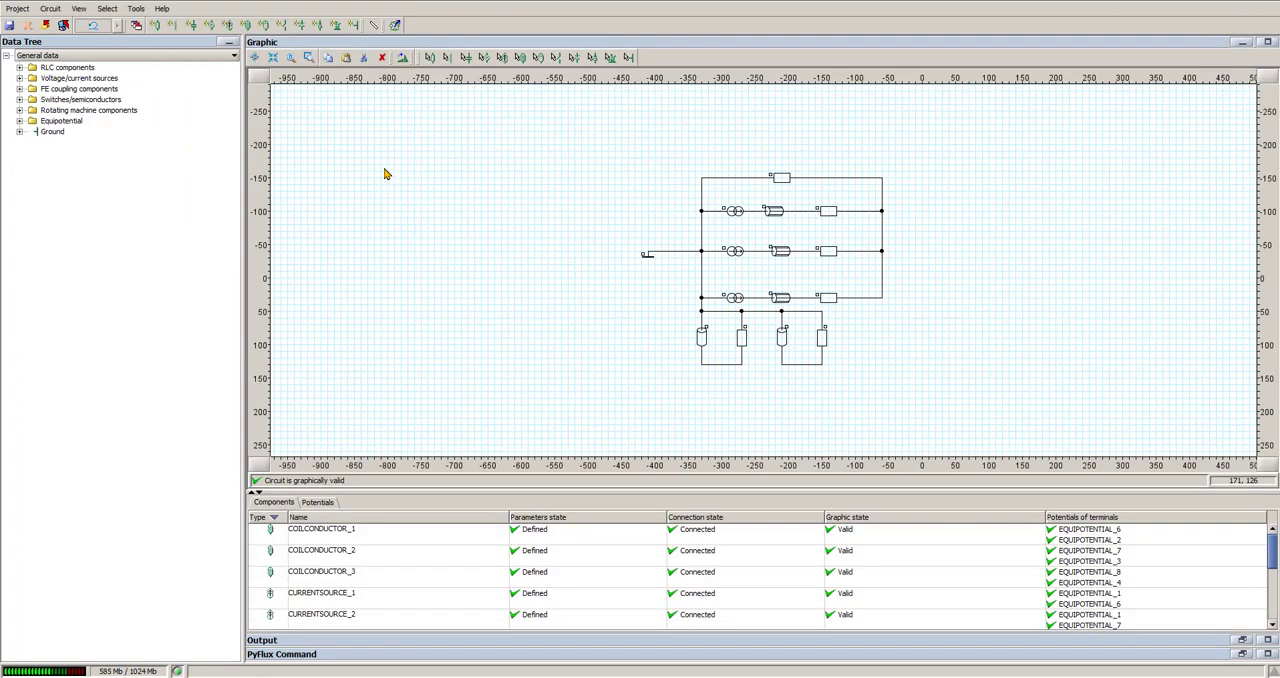
scroll(590, 303, "up", 3)
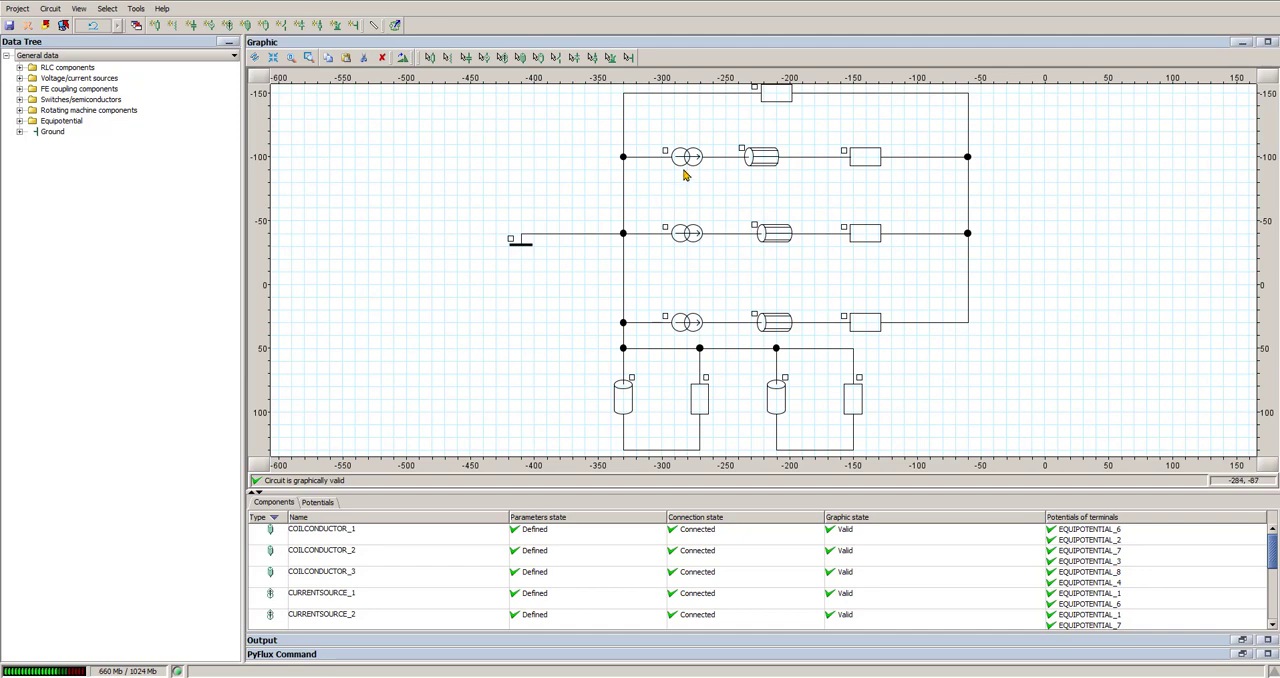
left_click(687, 162)
key("Delete")
left_click(692, 235)
key("Delete")
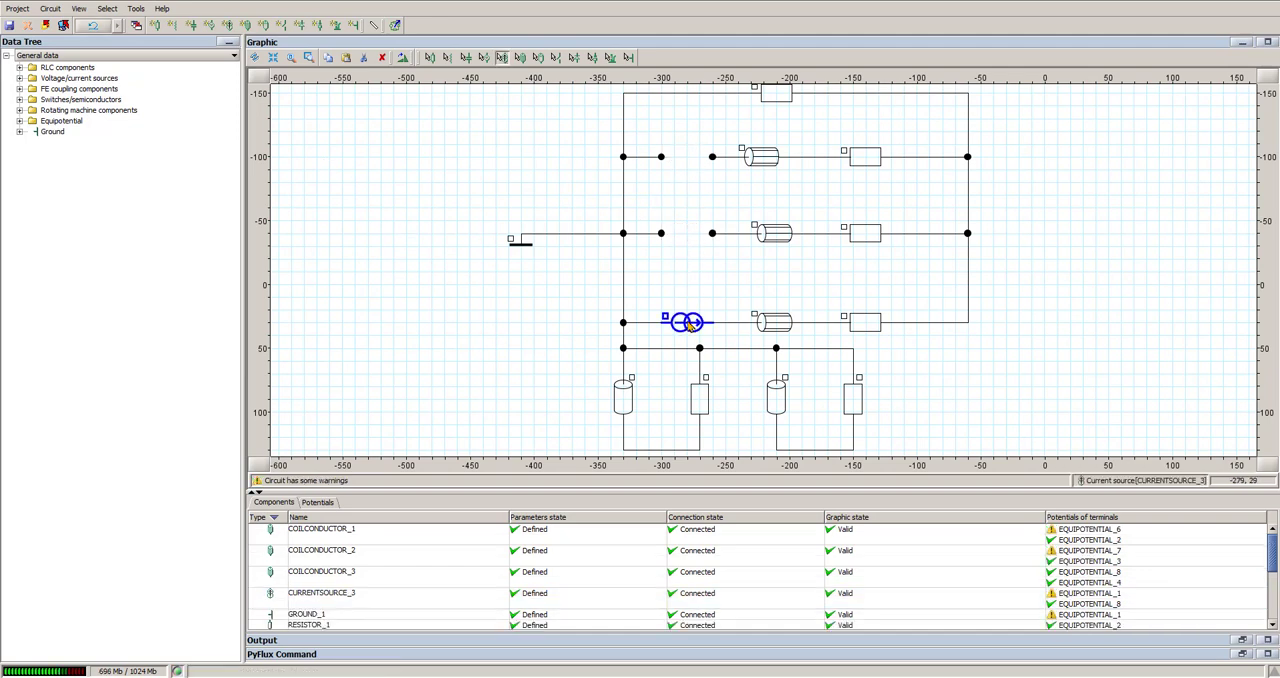
left_click(688, 323)
key("Delete")
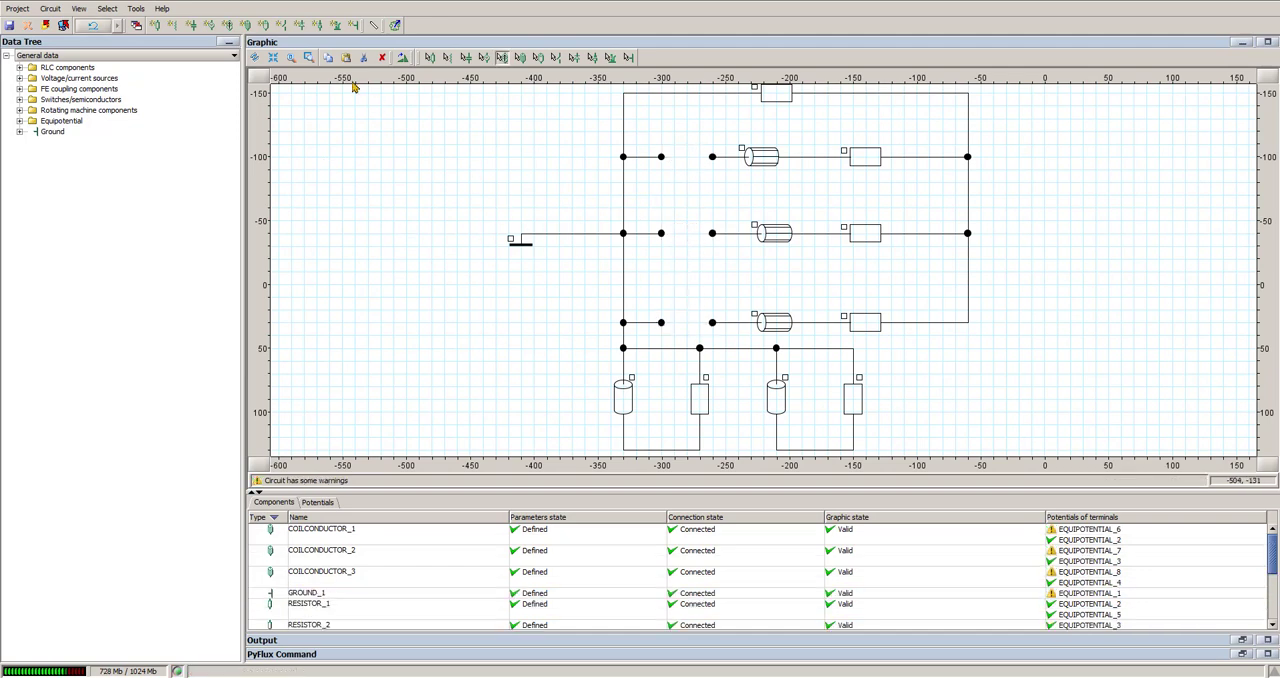
Step: Place three voltage sources near the gaps left in the three coil conductor branches
left_click(209, 25)
left_click(688, 183)
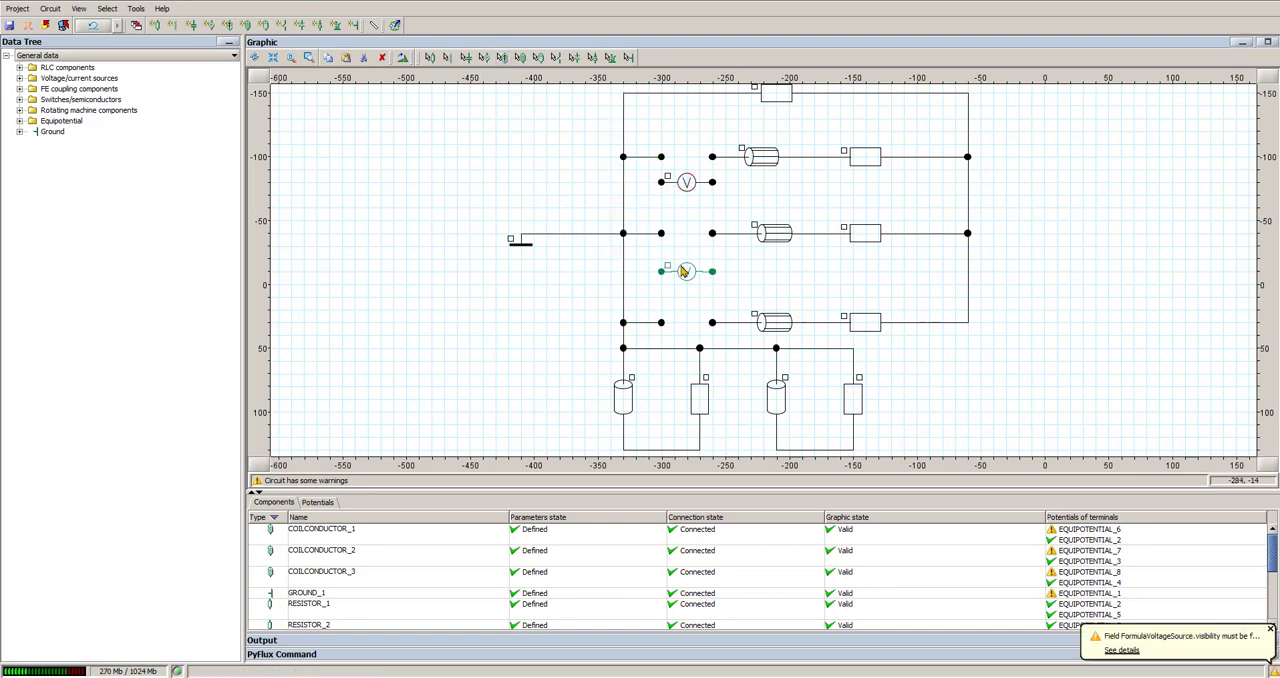
left_click(688, 274)
left_click(688, 298)
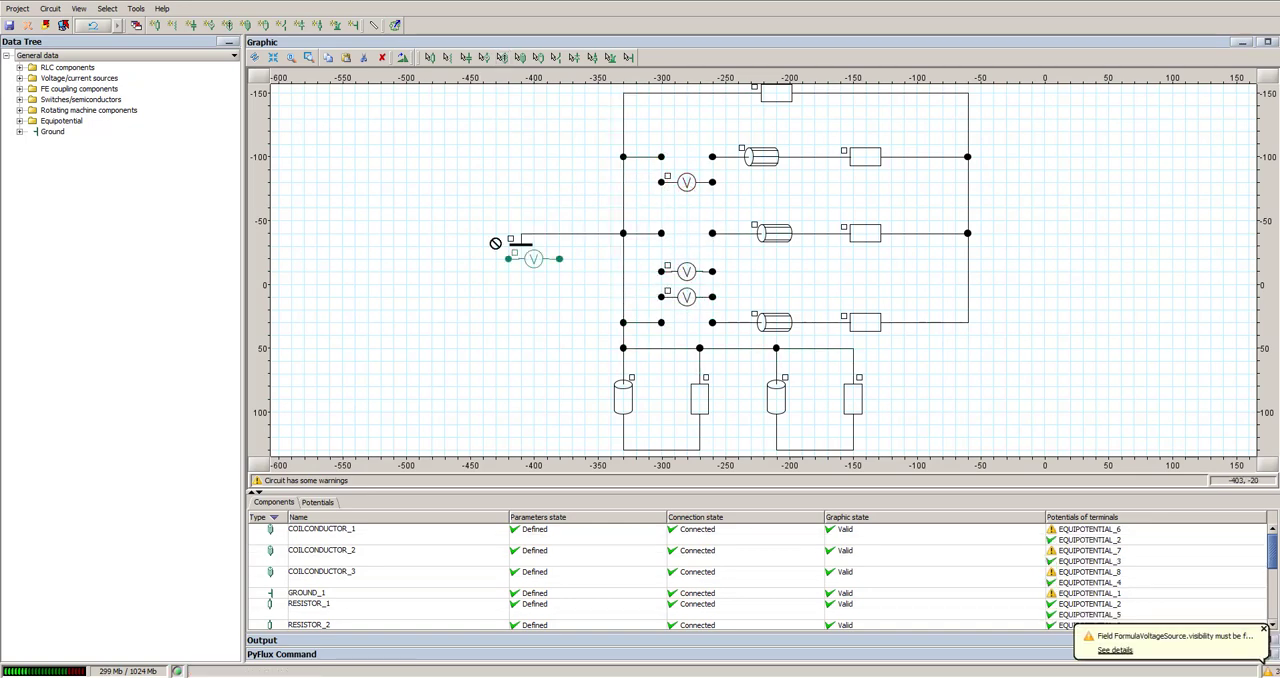
key("Escape")
Step: Rotate the uppermost voltage source by 180° and move it into the gap of the upper coil conductor branch
left_click(678, 184)
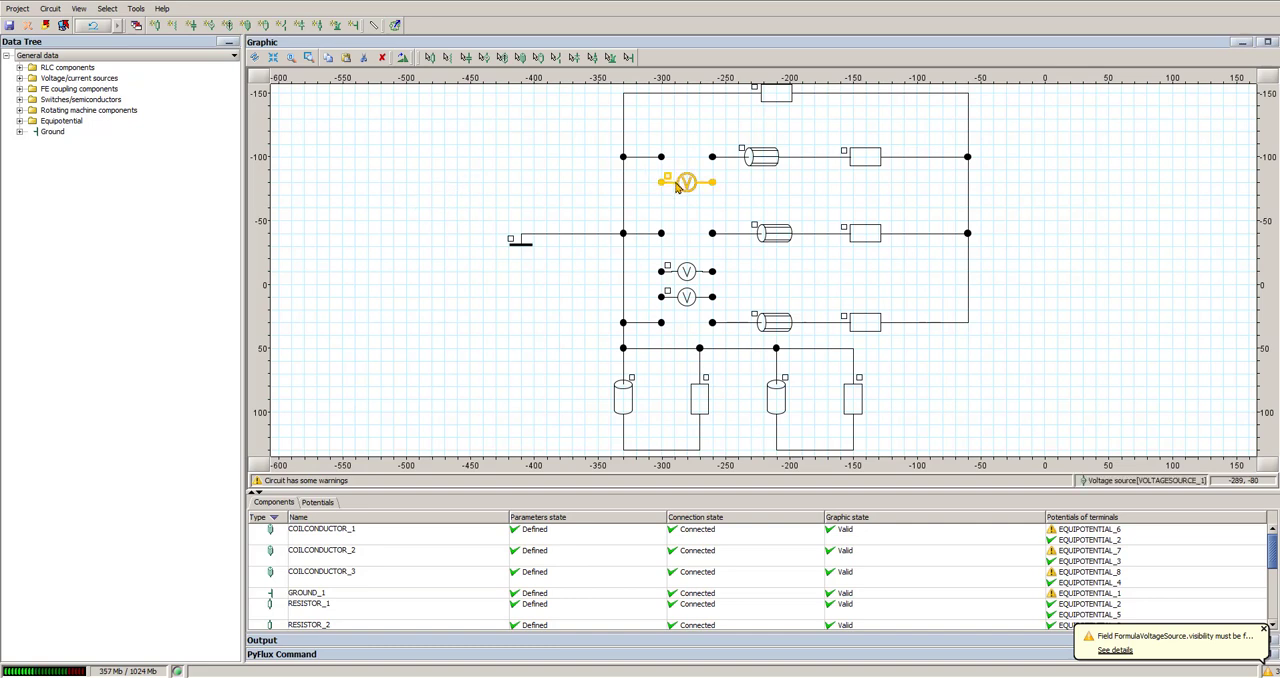
key("ctrl+r")
key("ctrl+r")
left_click(685, 207)
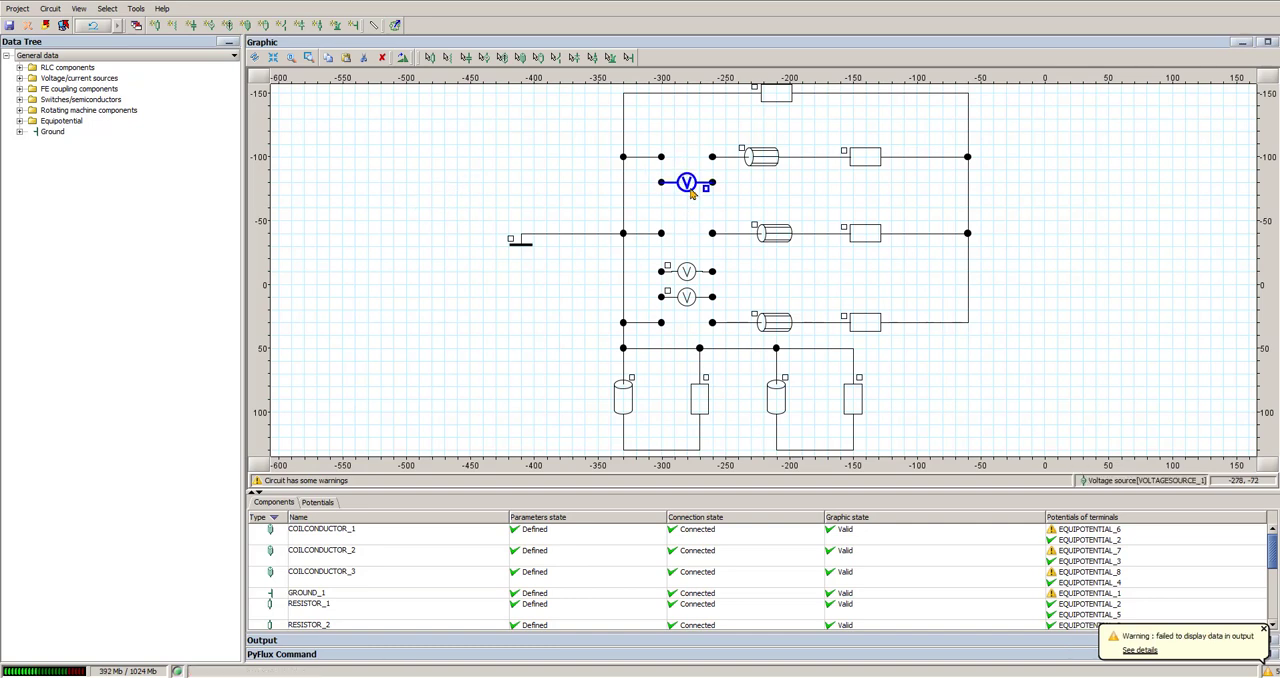
left_click_drag(690, 193, 690, 158)
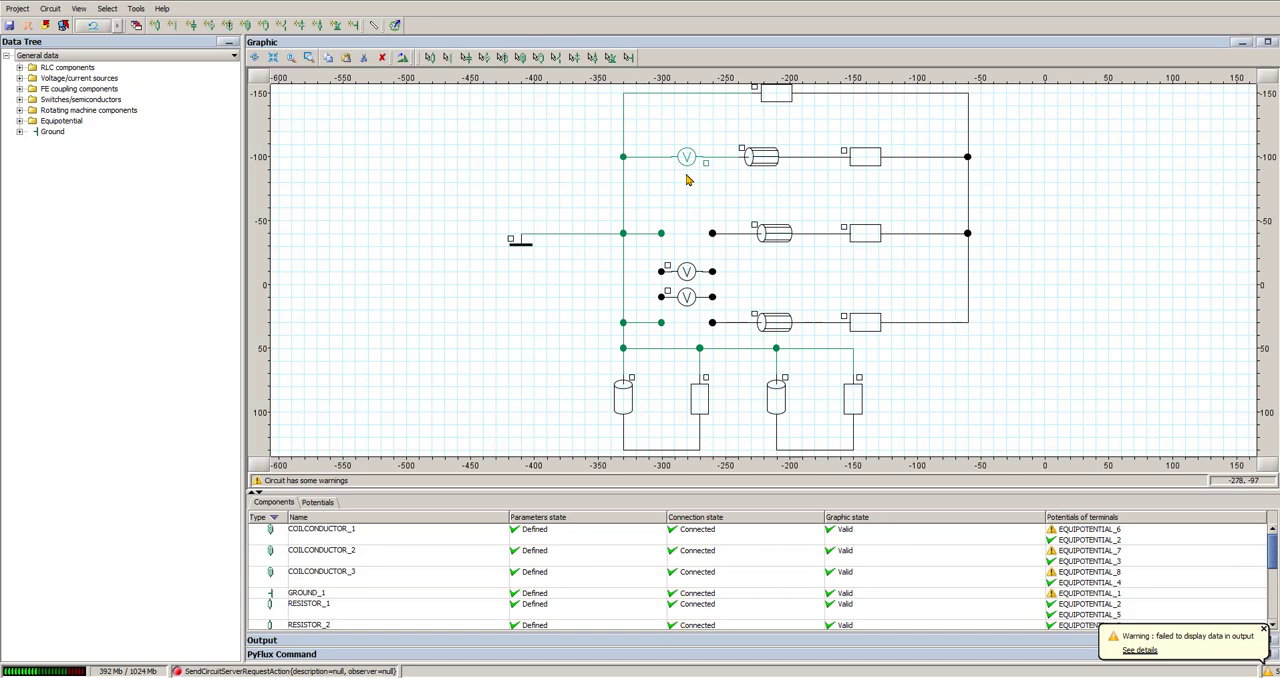
Step: Reverse the other two voltage sources by 180° and fit them into the gaps of the middle and lower coil conductor branches
left_click(686, 268)
left_click_drag(686, 268, 688, 235)
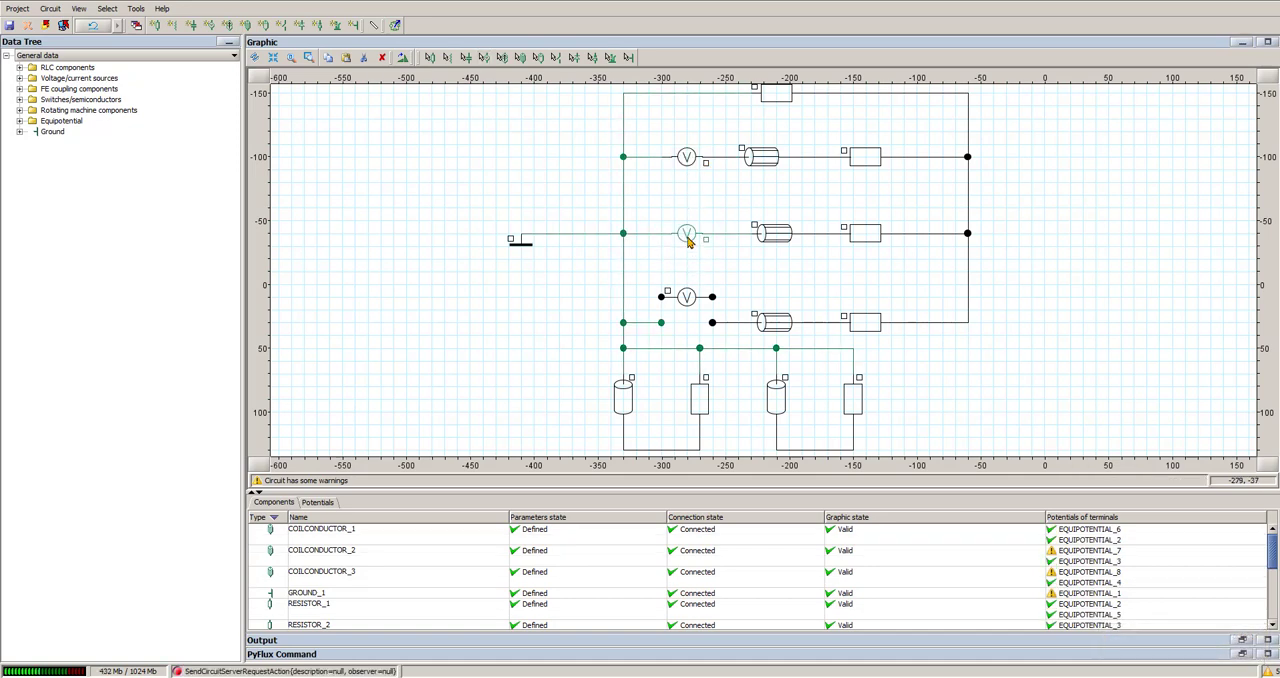
left_click(687, 296)
key("space")
key("space")
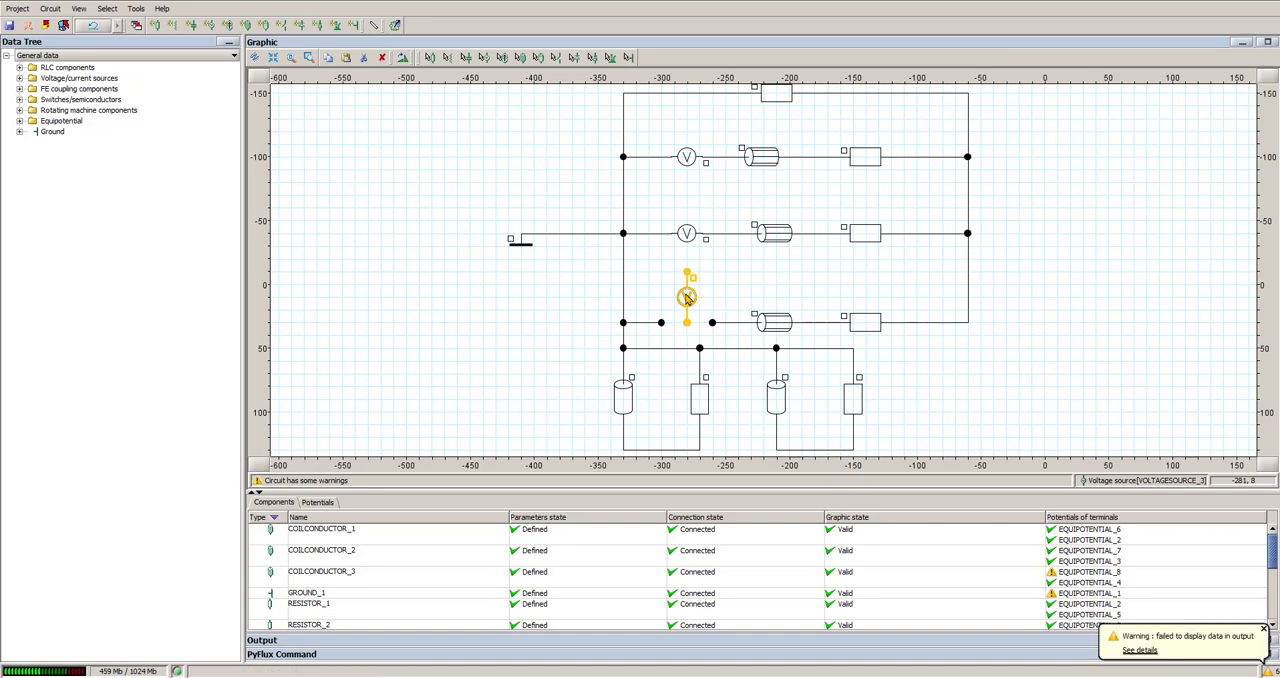
left_click_drag(686, 301, 686, 326)
left_click(445, 183)
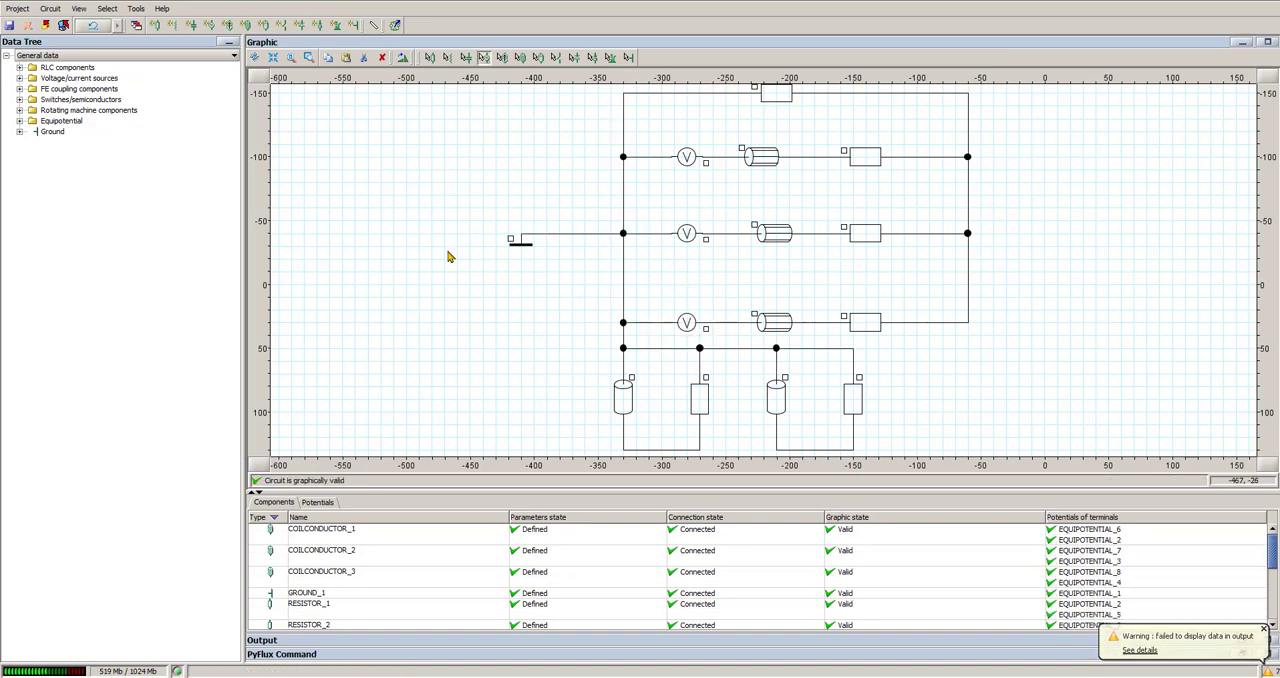
Step: Leave the circuit editor and display the edited circuit in the main project
scroll(449, 254, "down", 2)
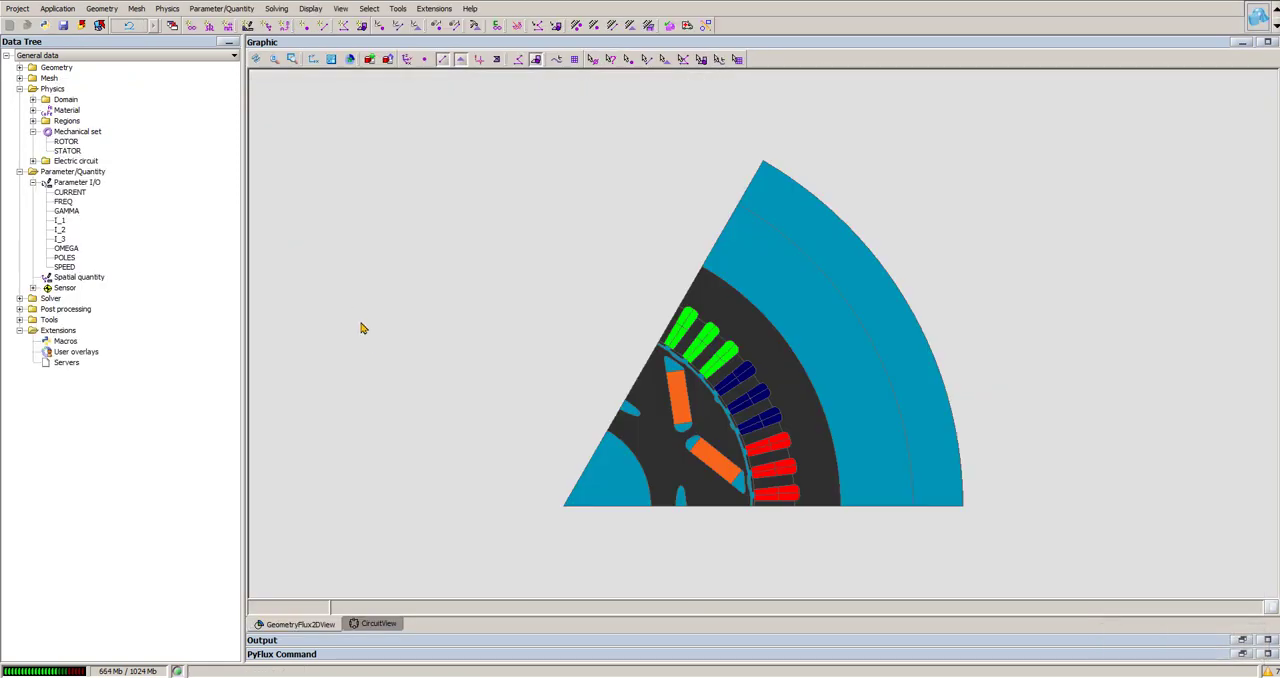
left_click(378, 624)
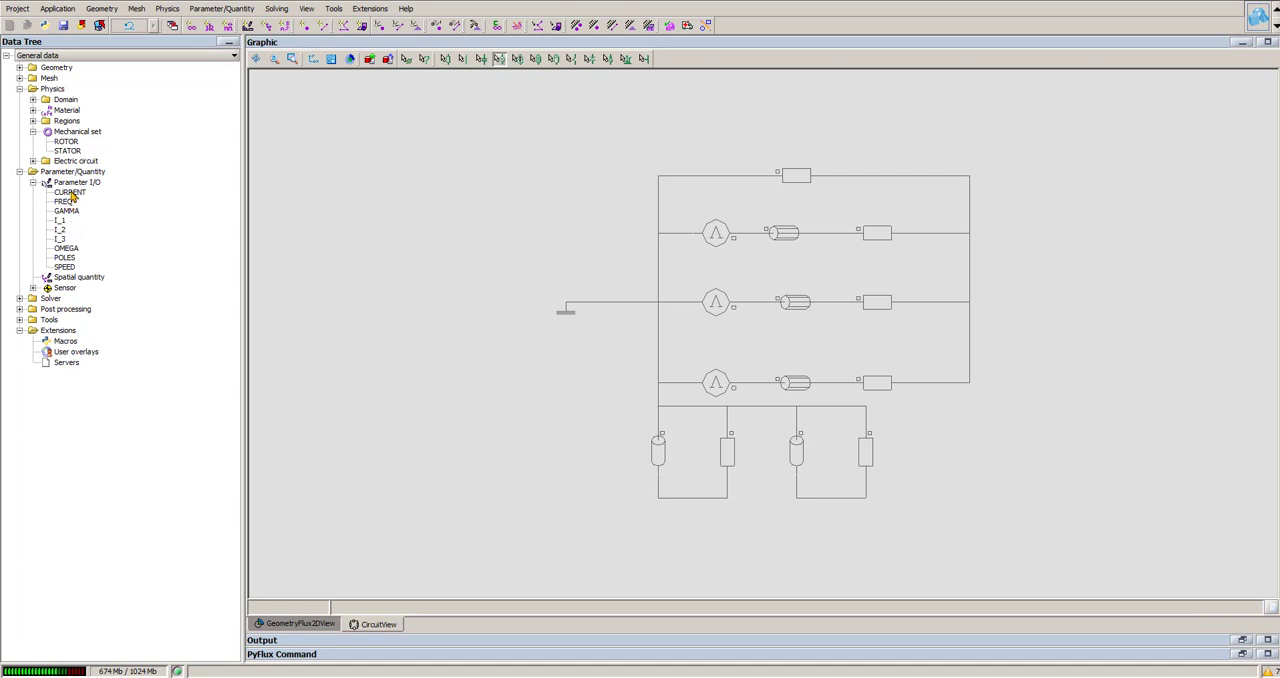
Step: Delete all existing solving scenarios, including BEMF COGGING RATED, from the project
left_click(277, 9)
mouse_move(540, 23)
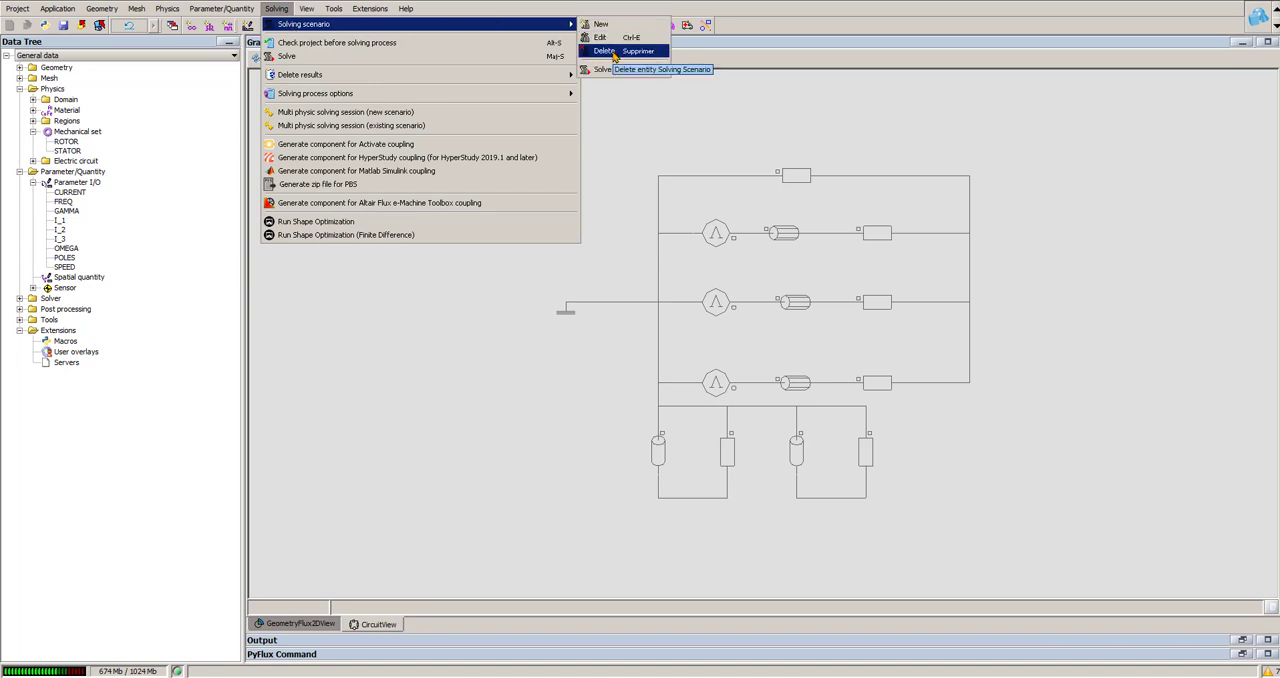
left_click(614, 55)
left_click(314, 84)
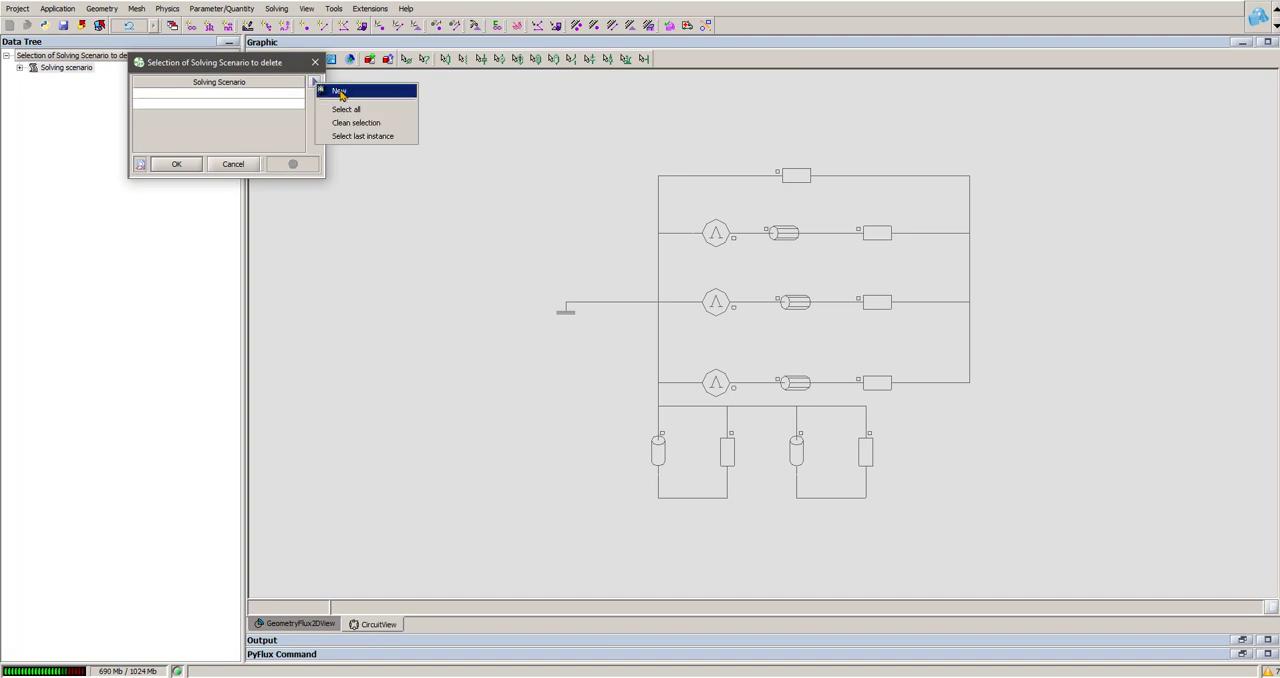
left_click(335, 124)
left_click(177, 163)
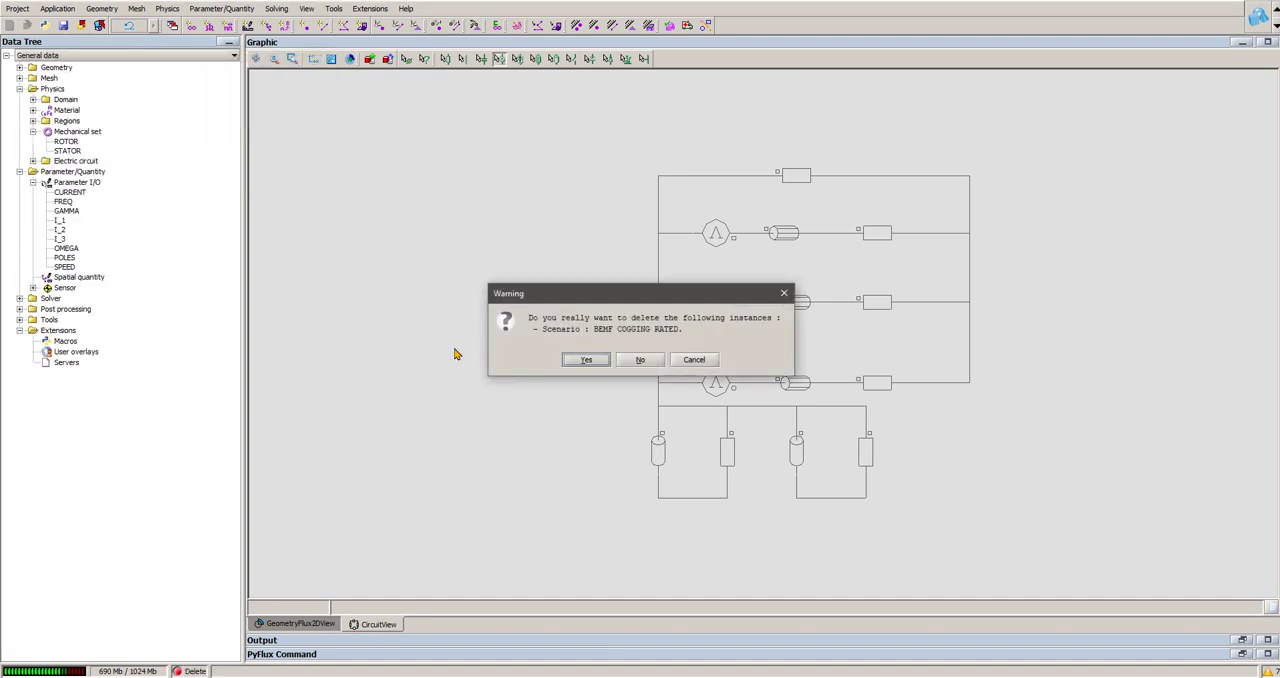
left_click(585, 360)
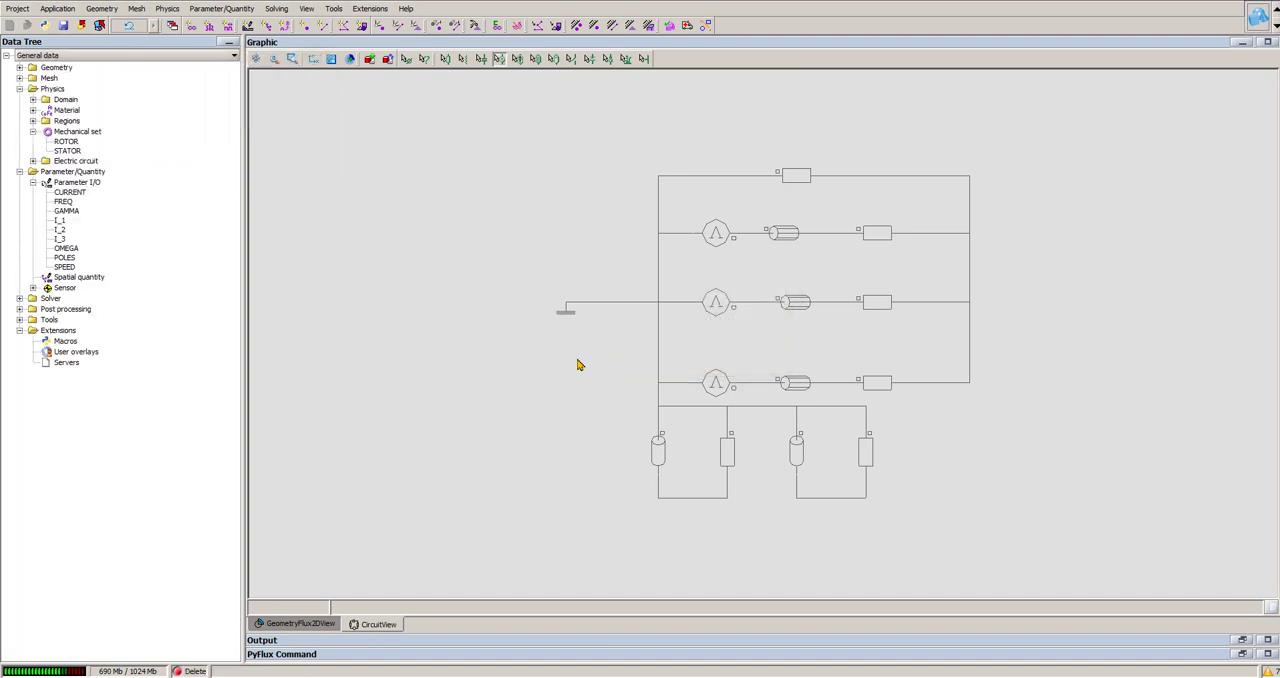
Step: Try to turn the CURRENT parameter into a scenario-controlled parameter named Voltage with reference value 10
double_click(75, 194)
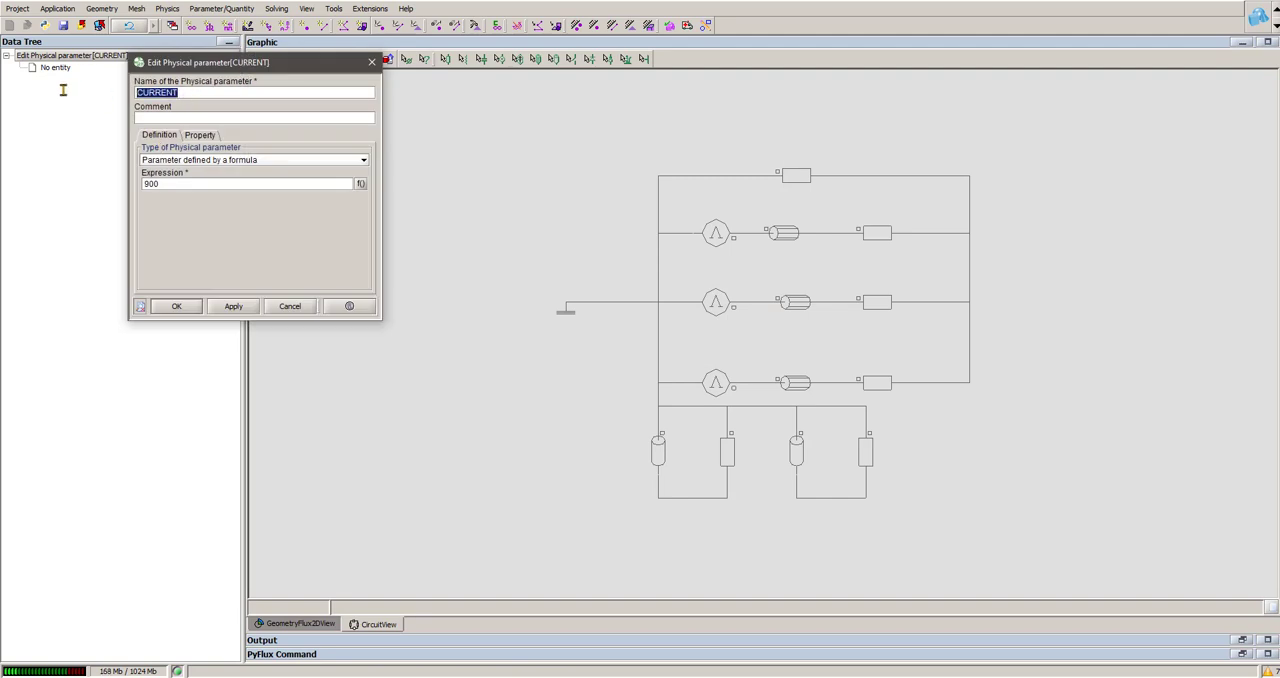
type("Voltage")
left_click(212, 162)
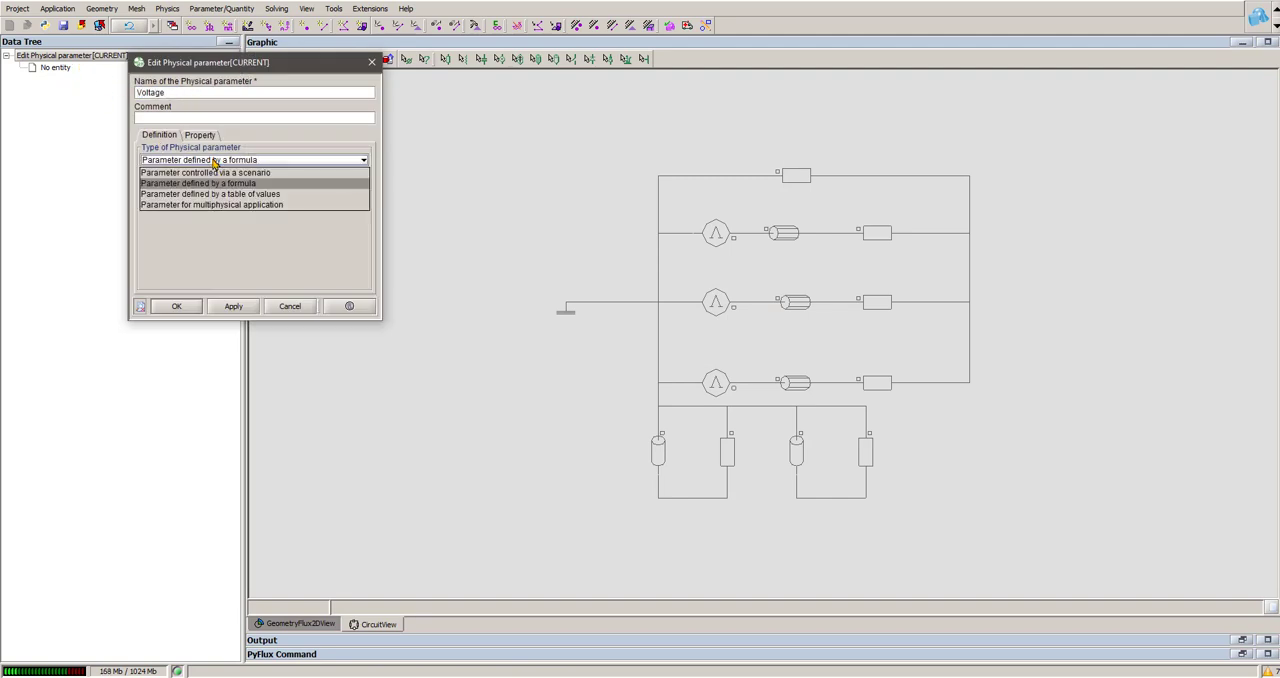
left_click(207, 181)
left_click(207, 182)
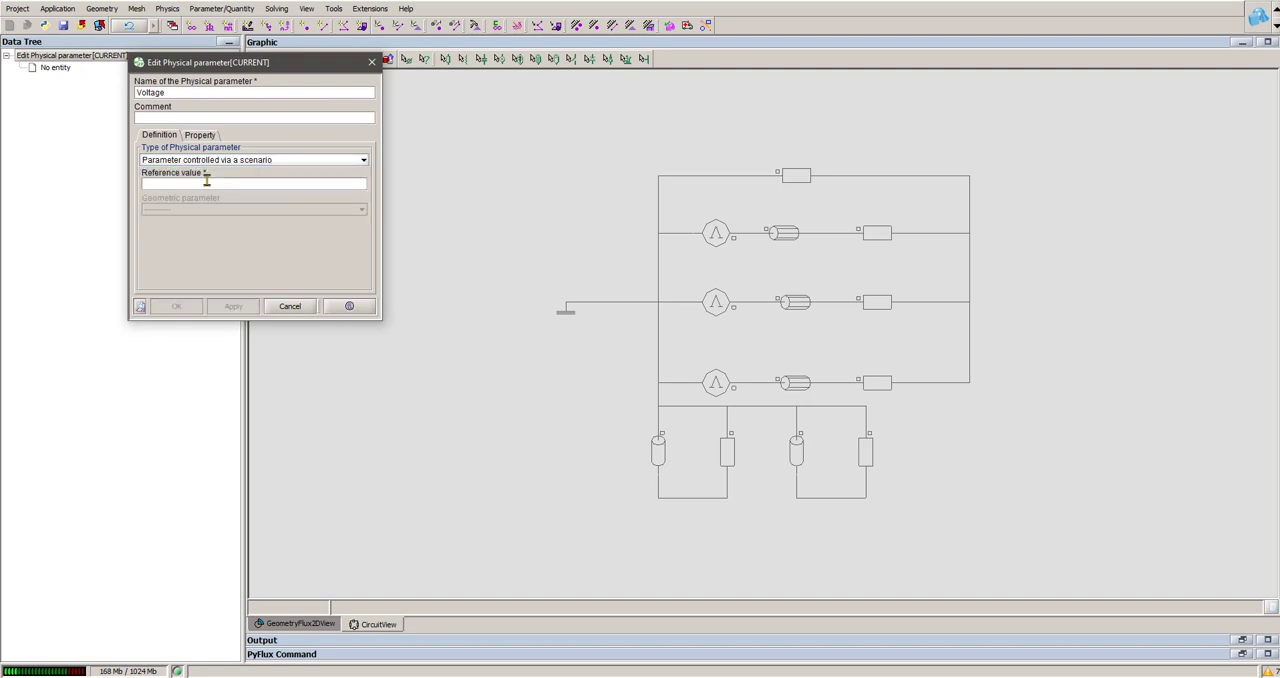
type("10")
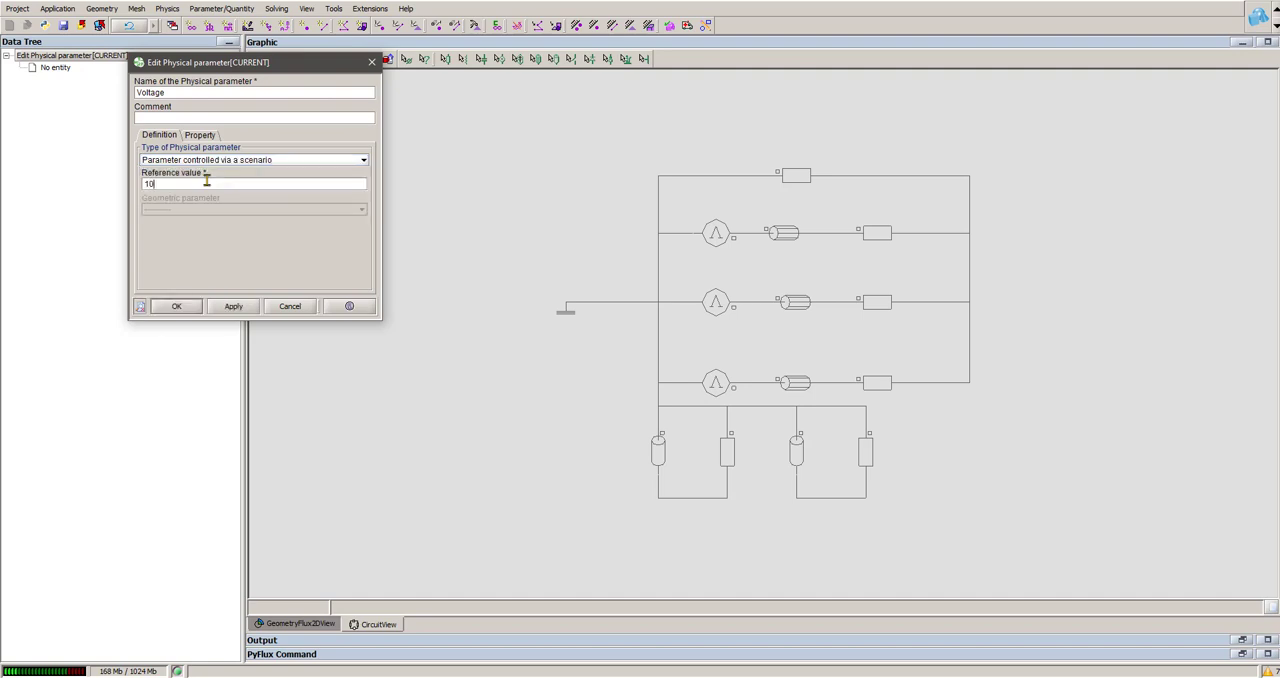
left_click(177, 307)
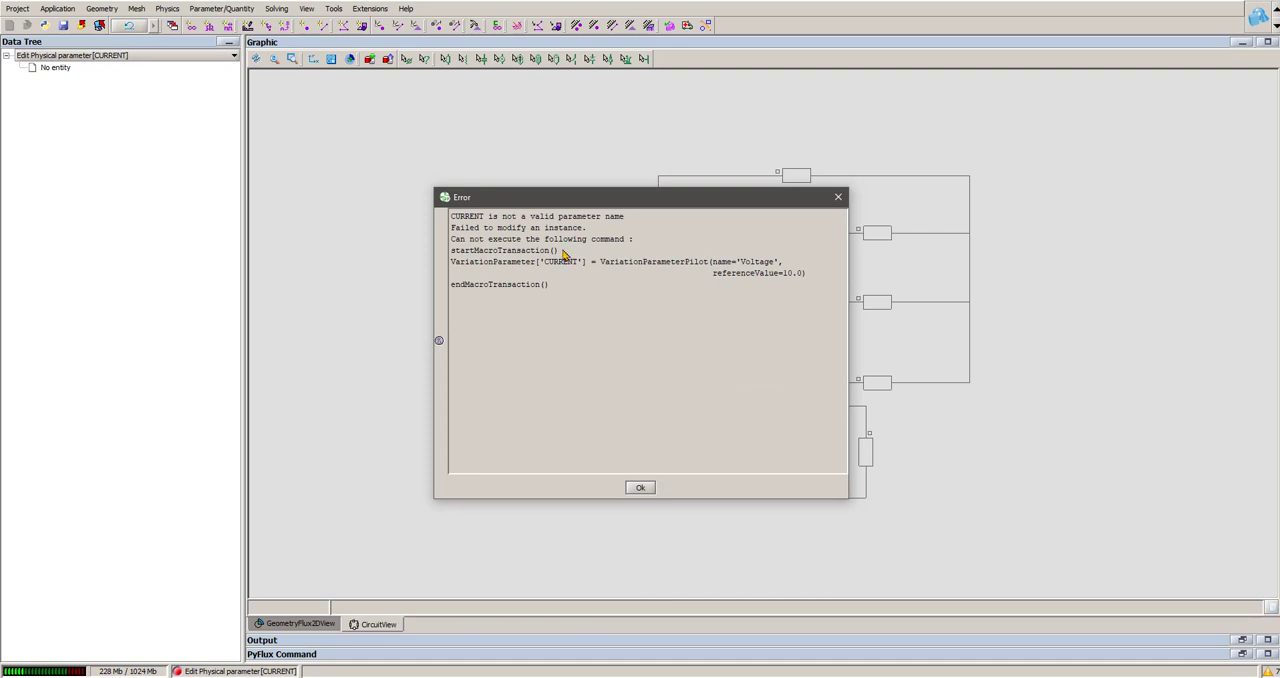
left_click(641, 488)
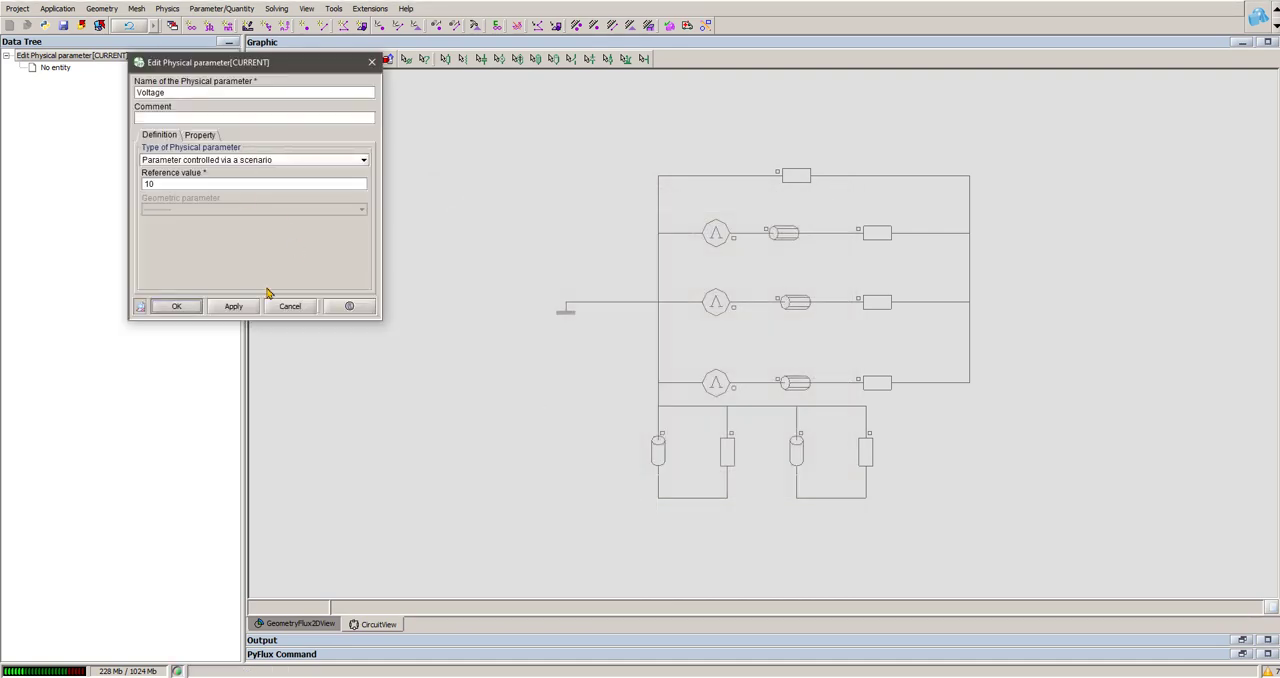
left_click(298, 306)
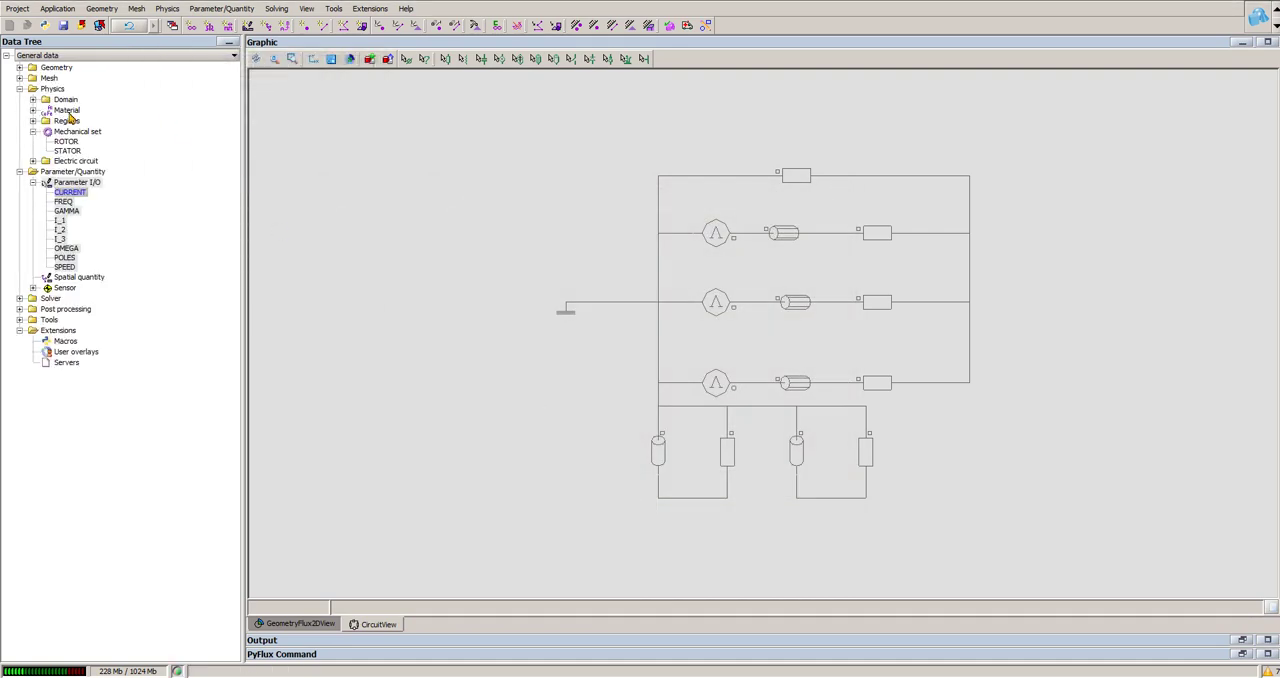
Step: Delete the three sensors MAGNET_LOSSES, WINDING_LOSSES and WINDING_SENSOR_LOSSES
left_click(33, 287)
left_click(91, 298)
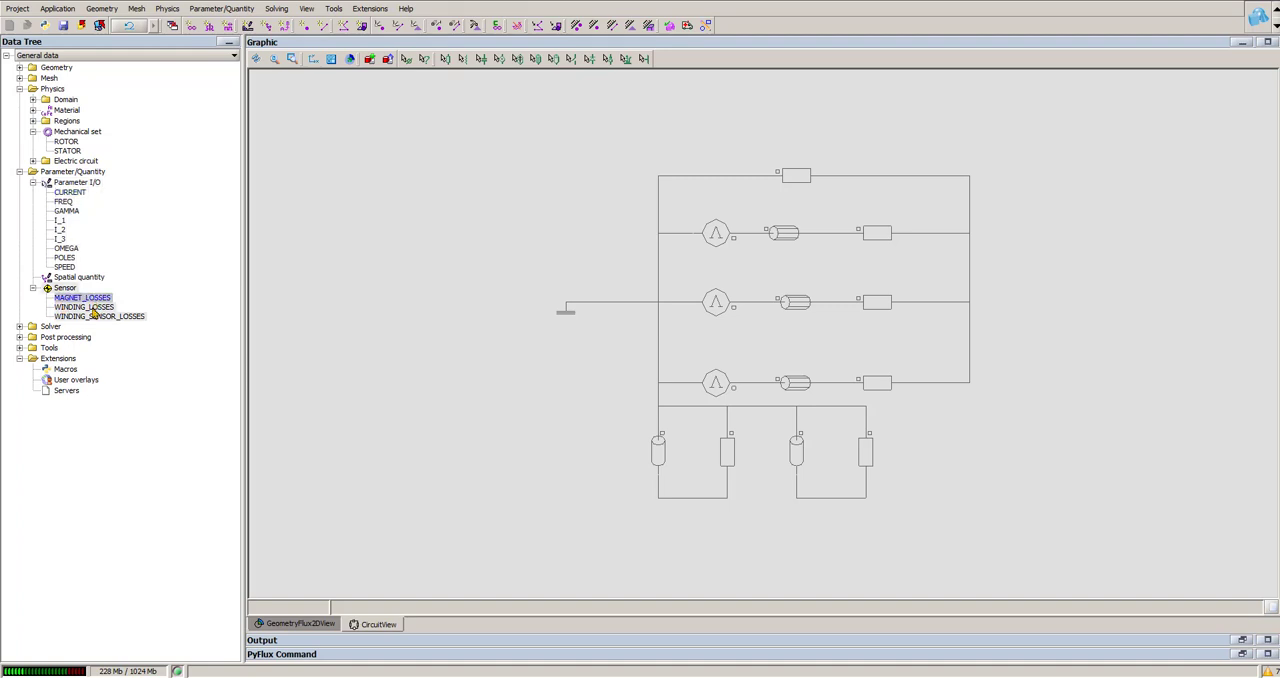
left_click(100, 316, "shift")
right_click(100, 316)
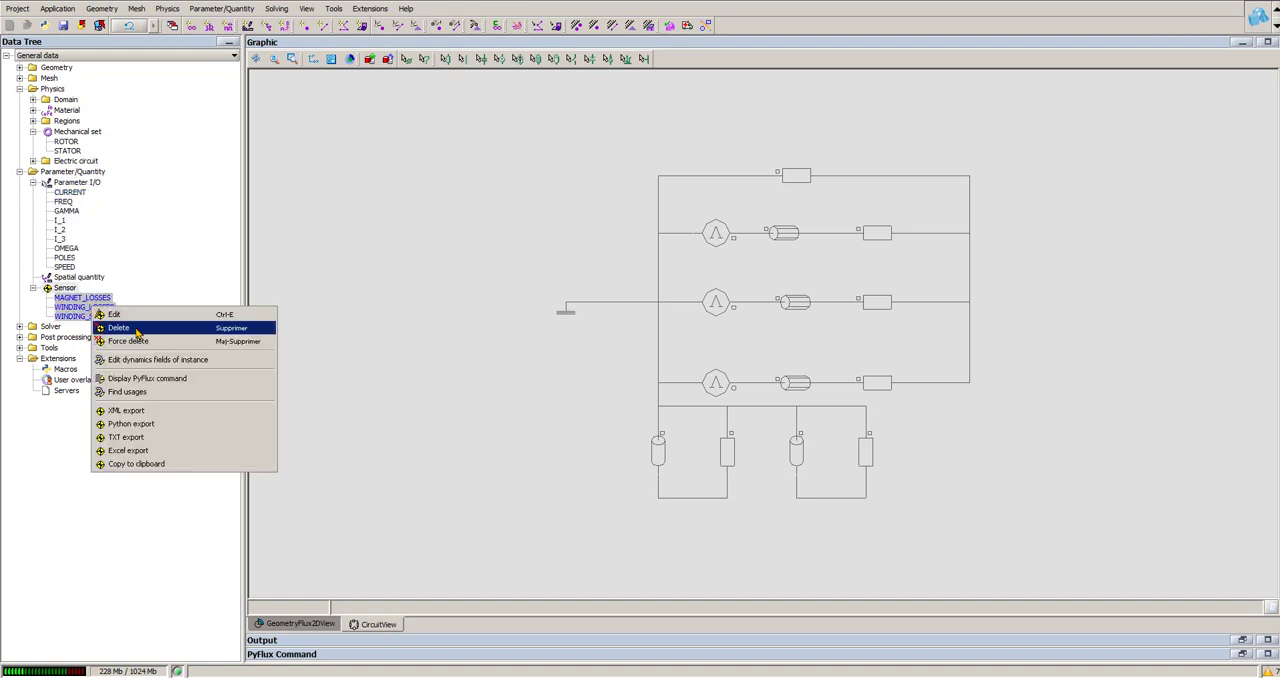
left_click(125, 323)
left_click(588, 362)
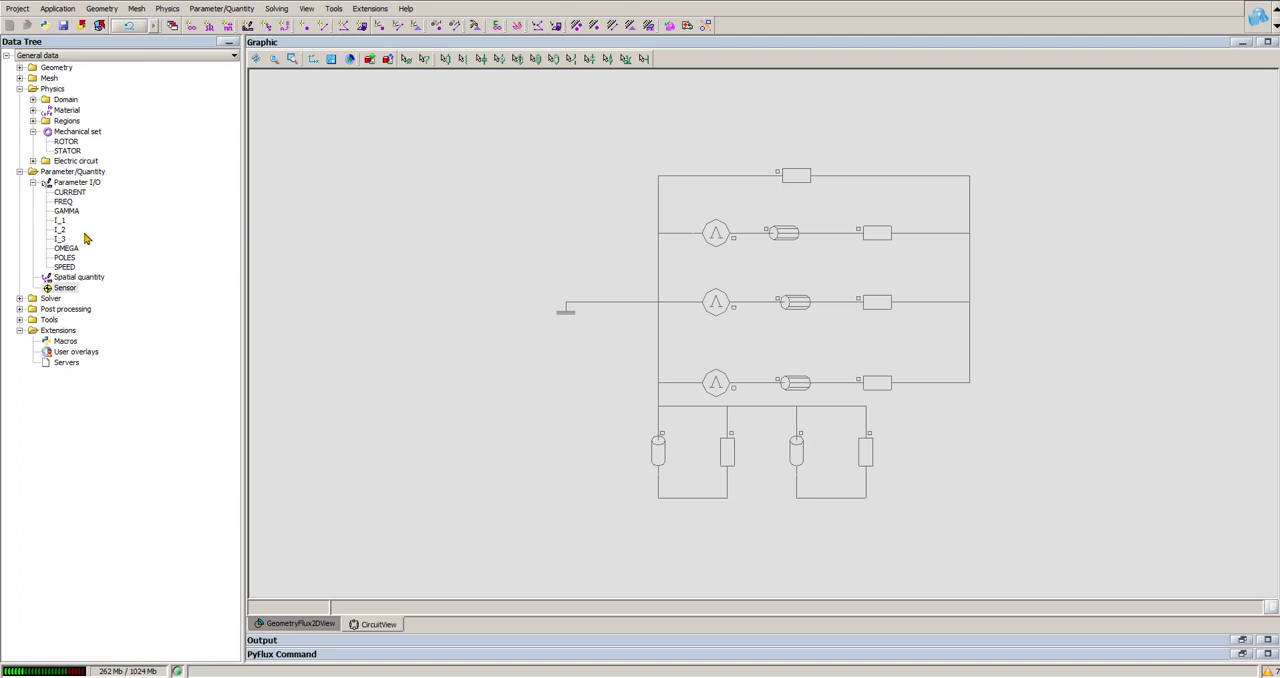
Step: Create a physical parameter named Voltage, controlled via a scenario, with a reference value of 10
right_click(93, 182)
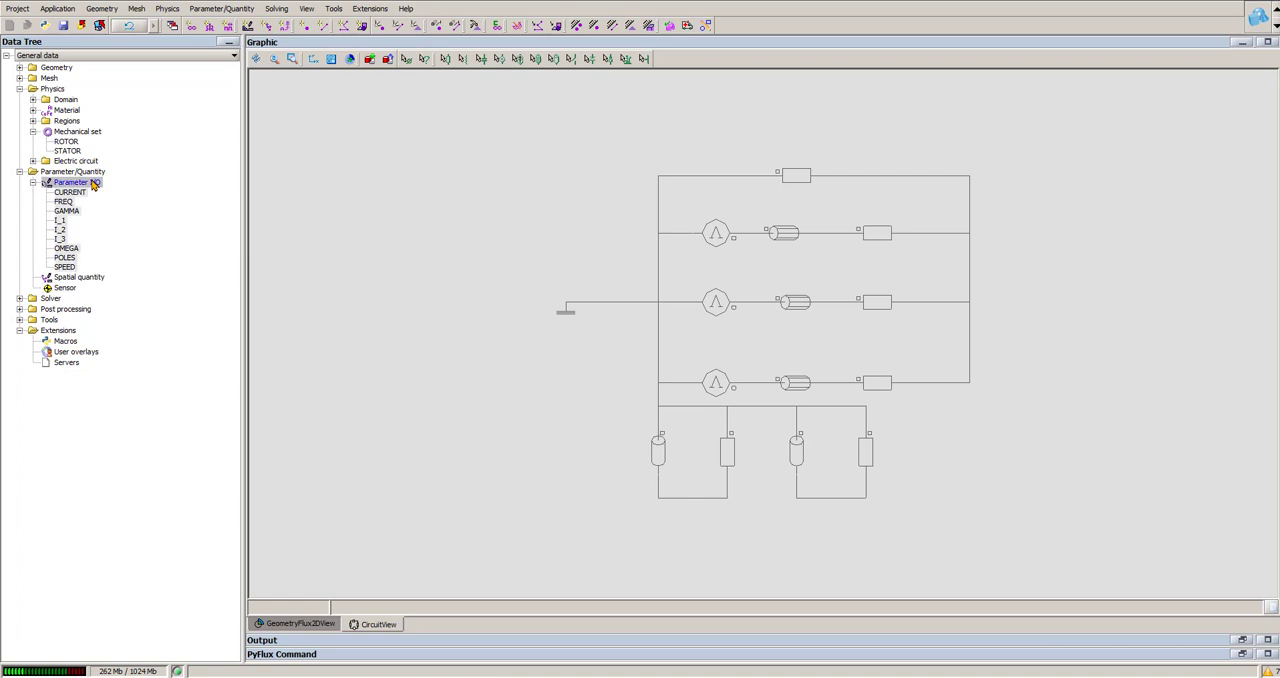
left_click(129, 192)
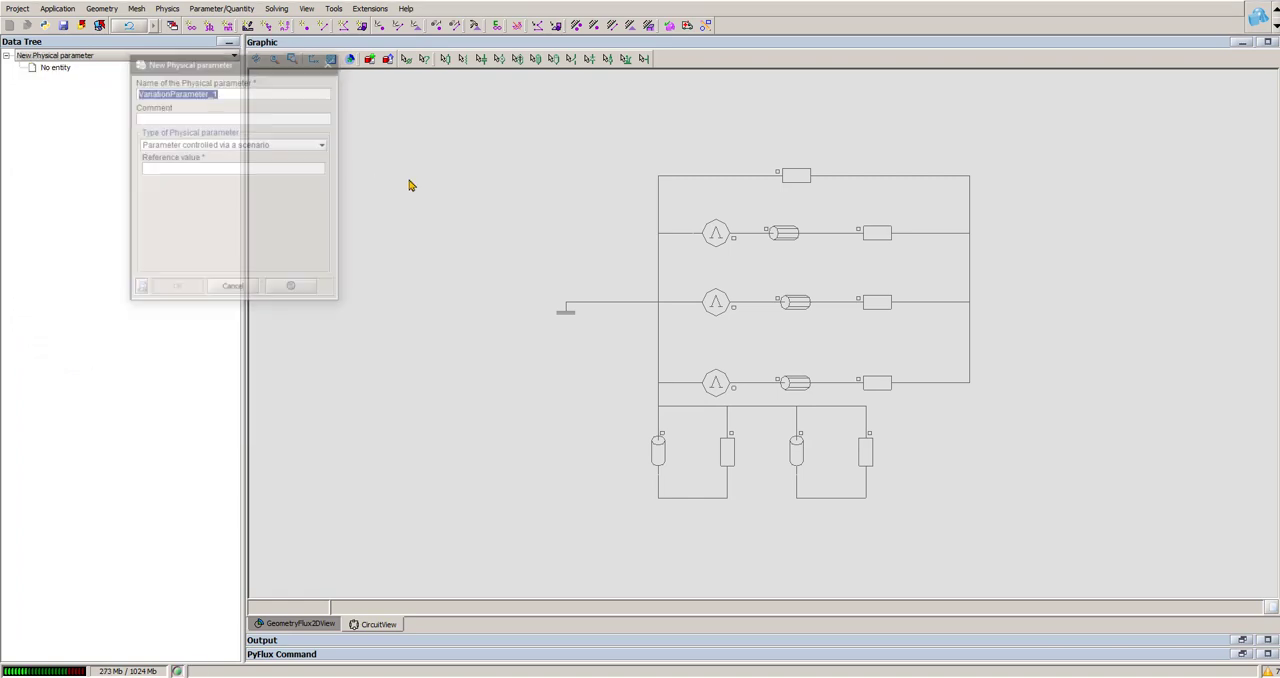
type("Voltage")
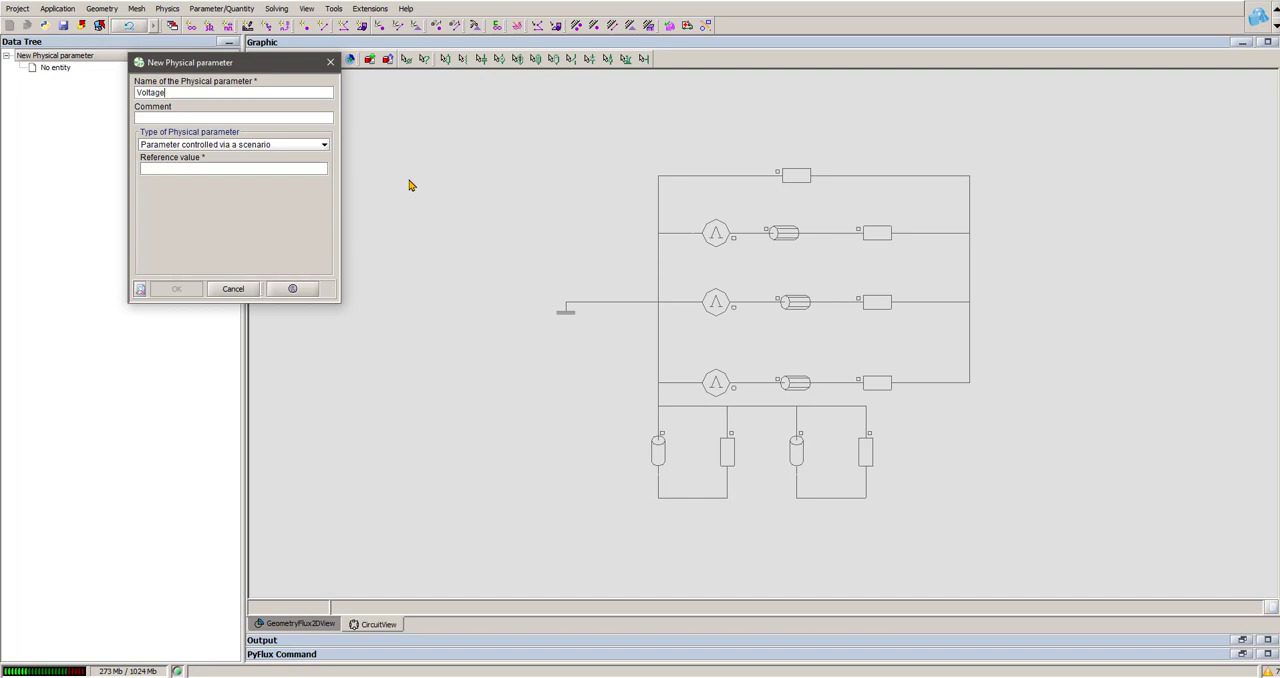
left_click(226, 167)
type("10")
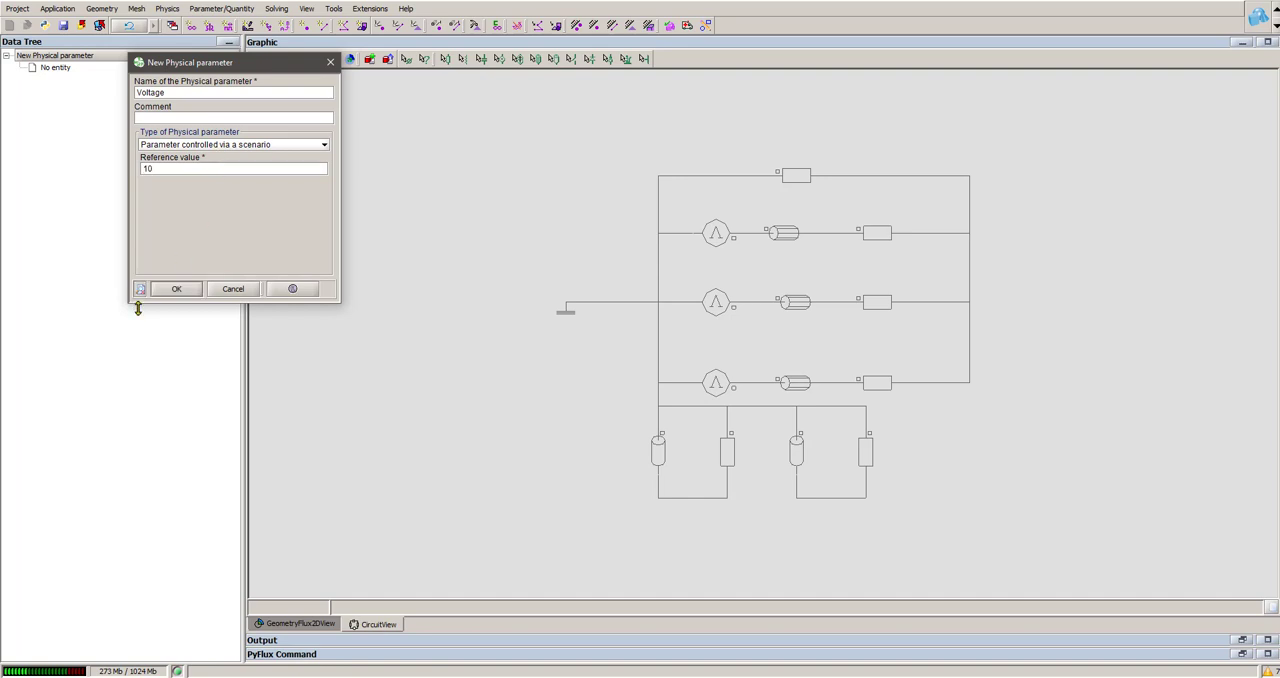
left_click(176, 288)
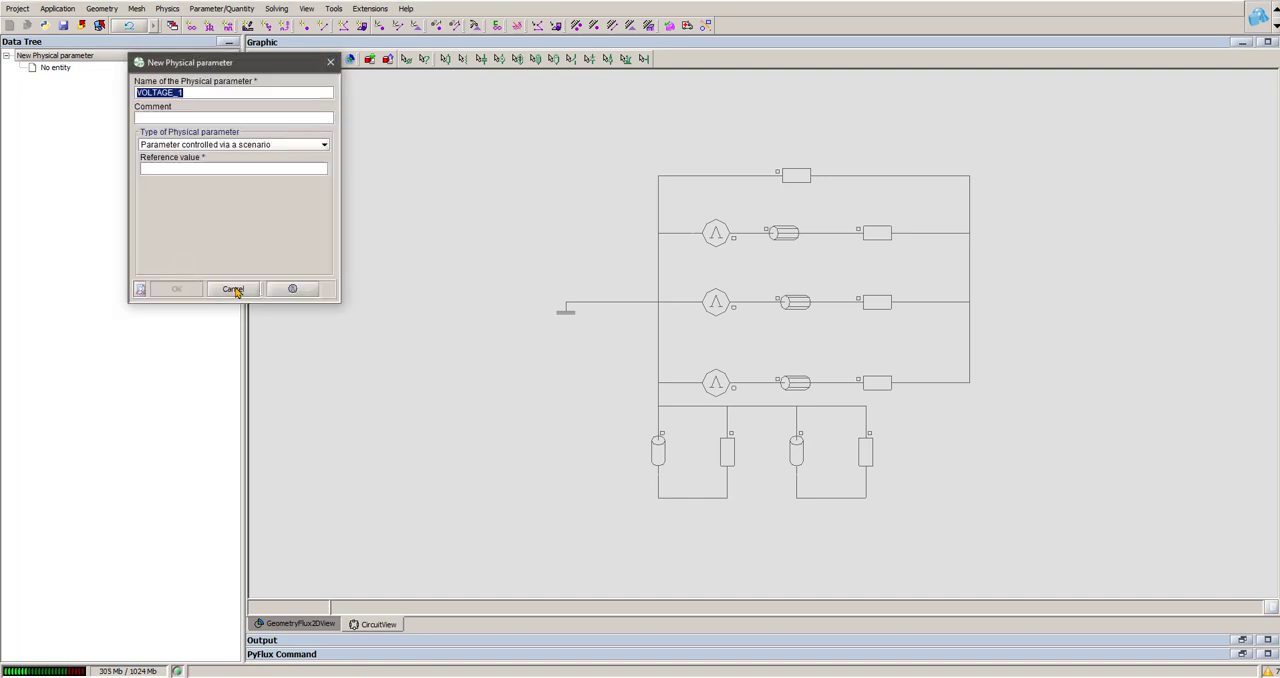
left_click(233, 289)
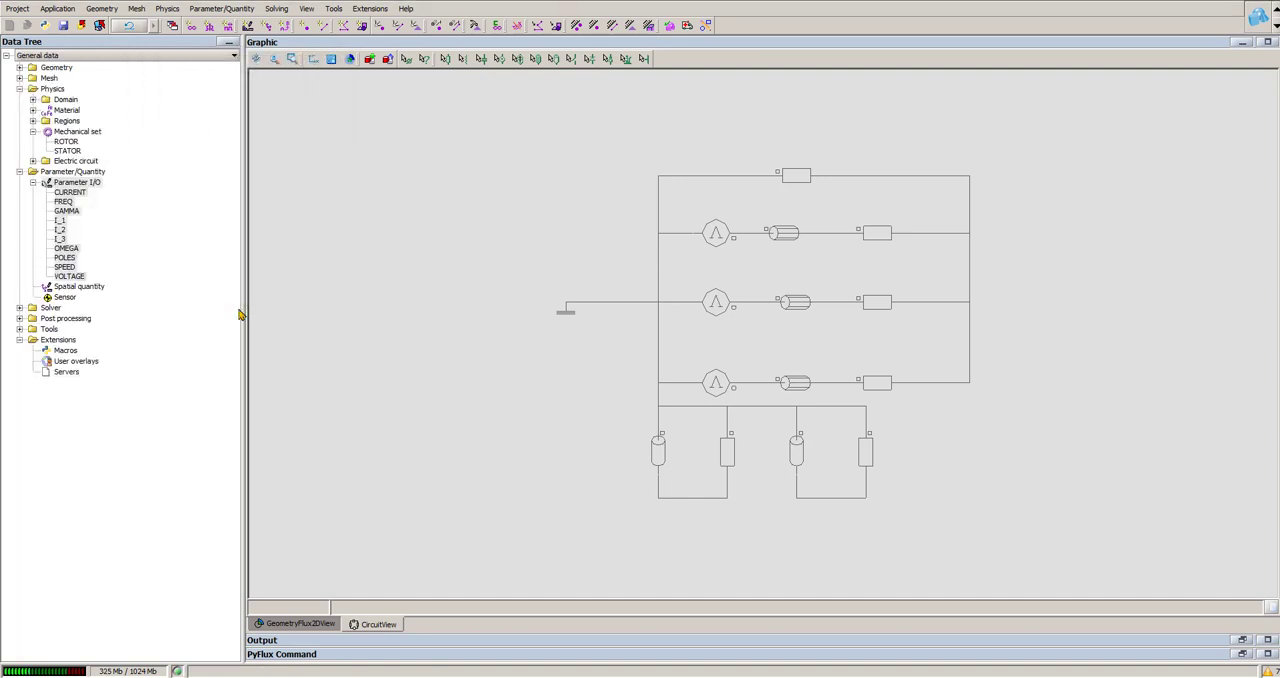
Step: Copy the complete formula expression of parameter I_1 and close its definition without changes
double_click(62, 220)
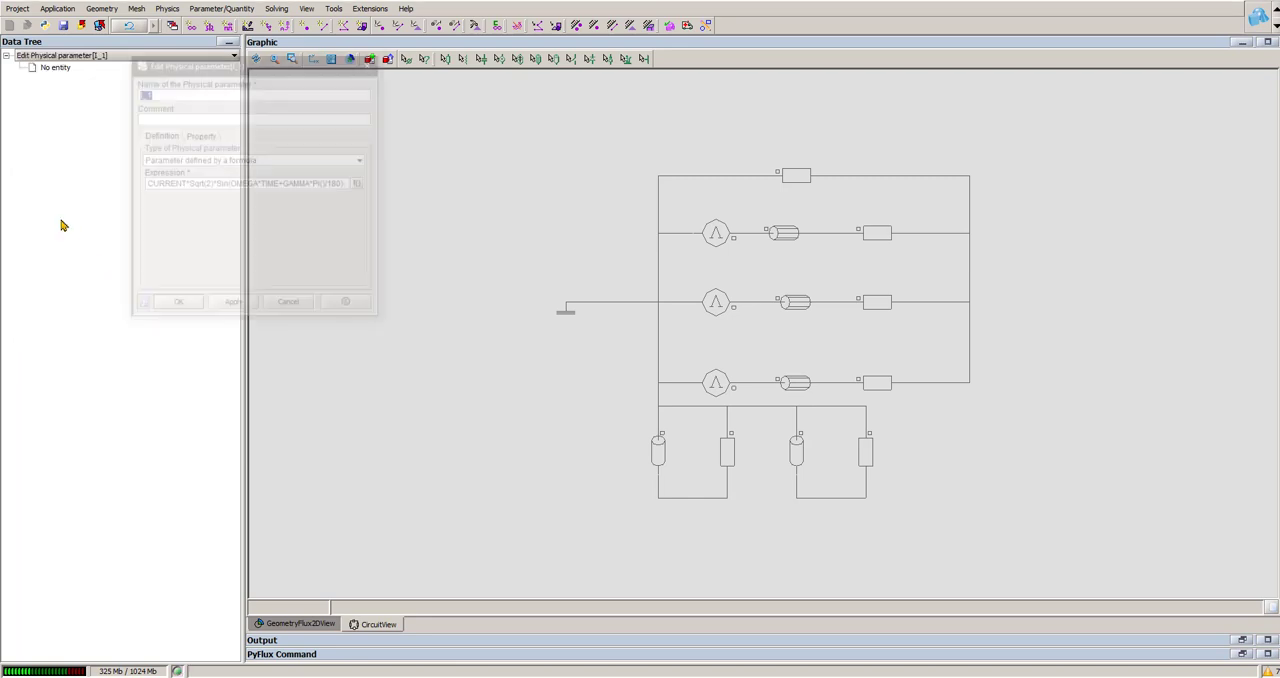
left_click(360, 184)
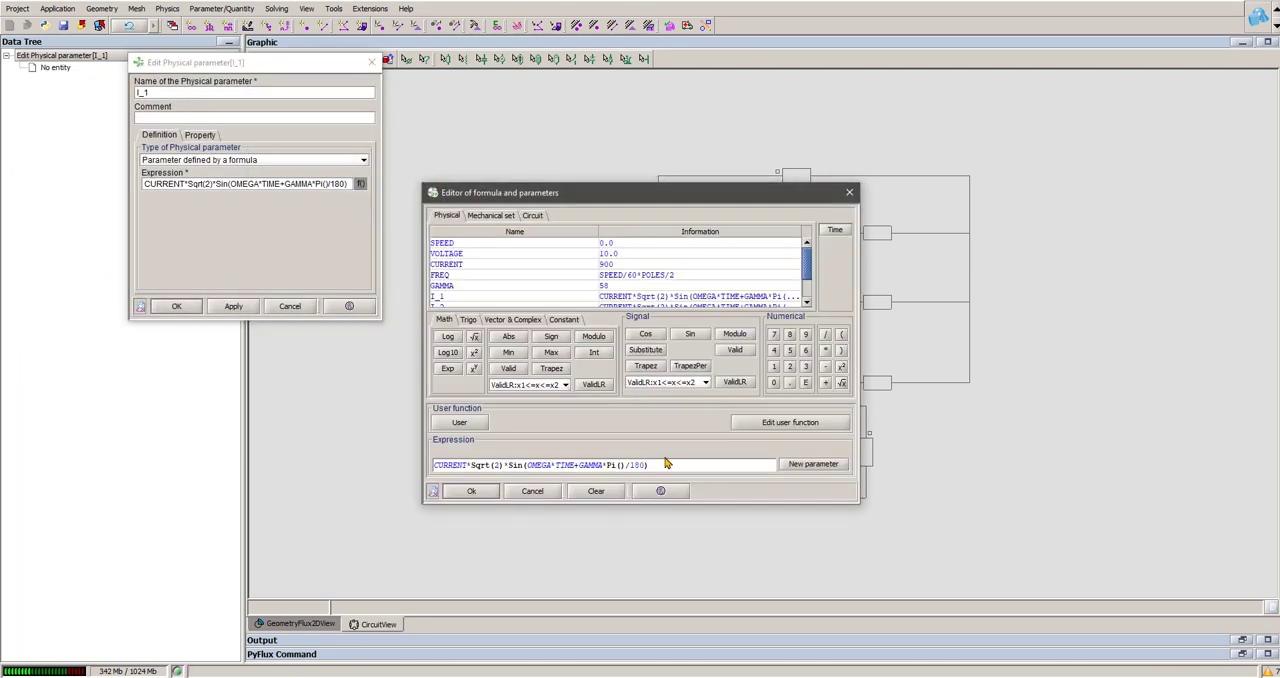
left_click_drag(667, 463, 297, 458)
key("ctrl+c")
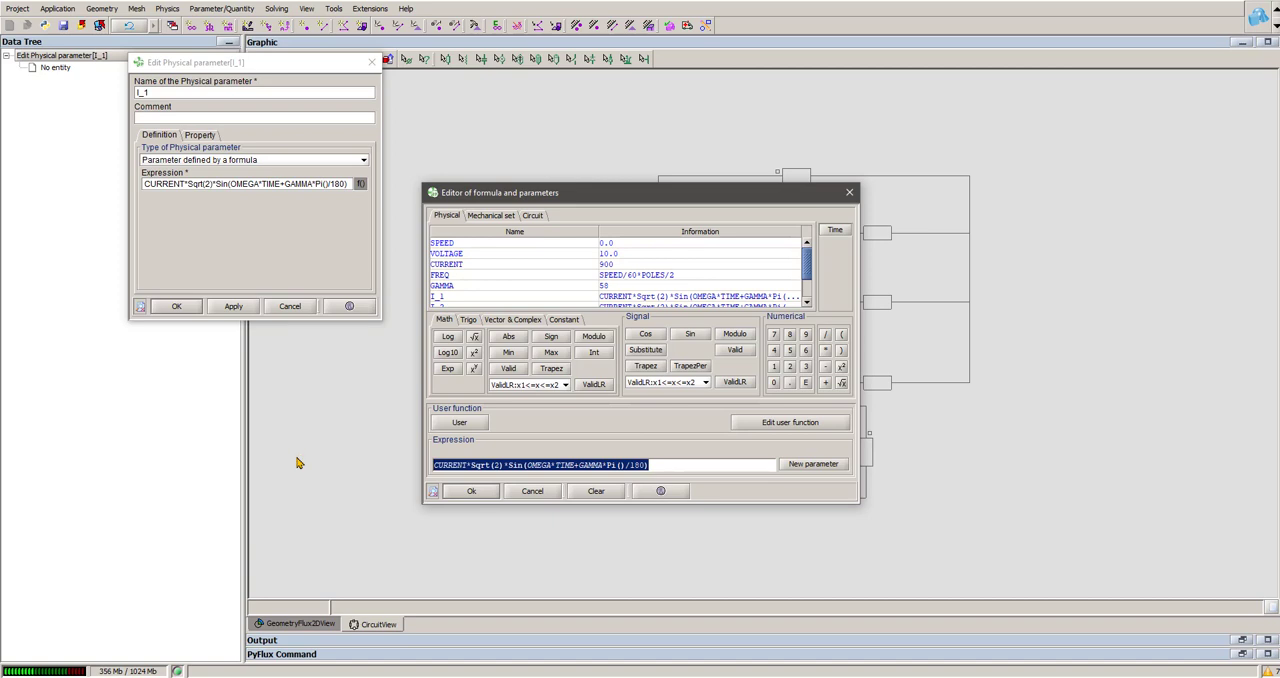
left_click(538, 493)
left_click(292, 306)
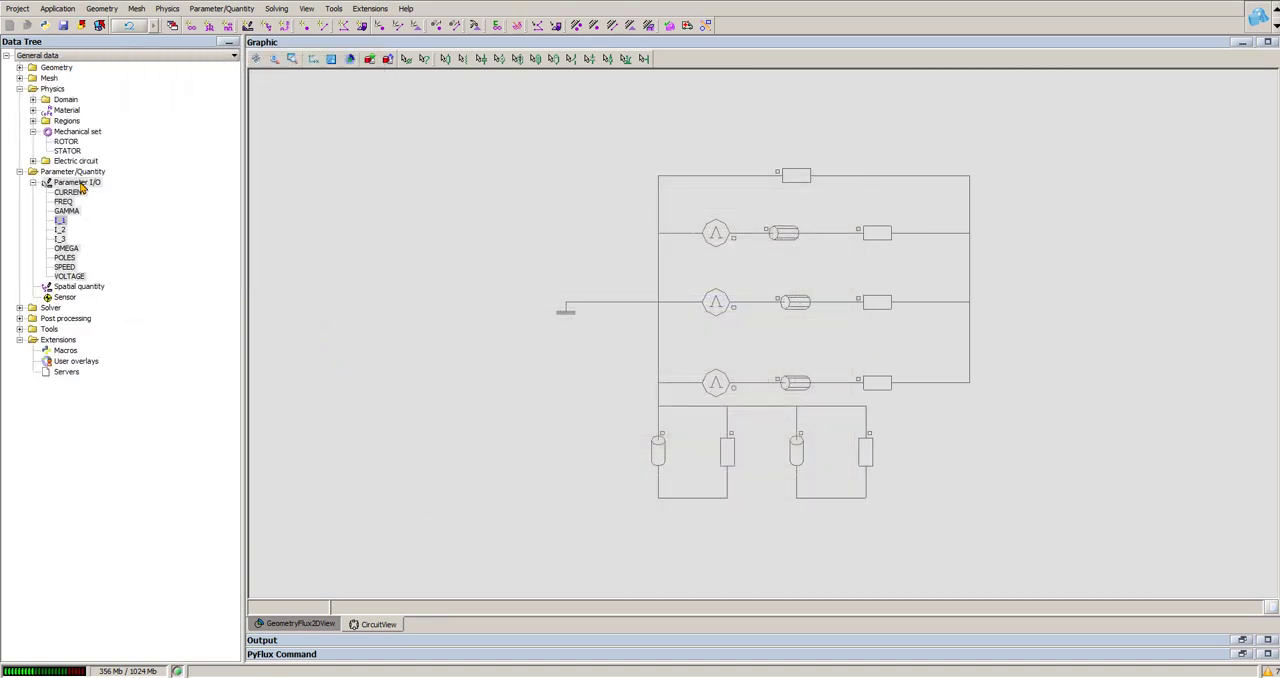
Step: Define a new physical parameter V1 by a formula, using the expression copied from I_1
right_click(82, 187)
left_click(143, 200)
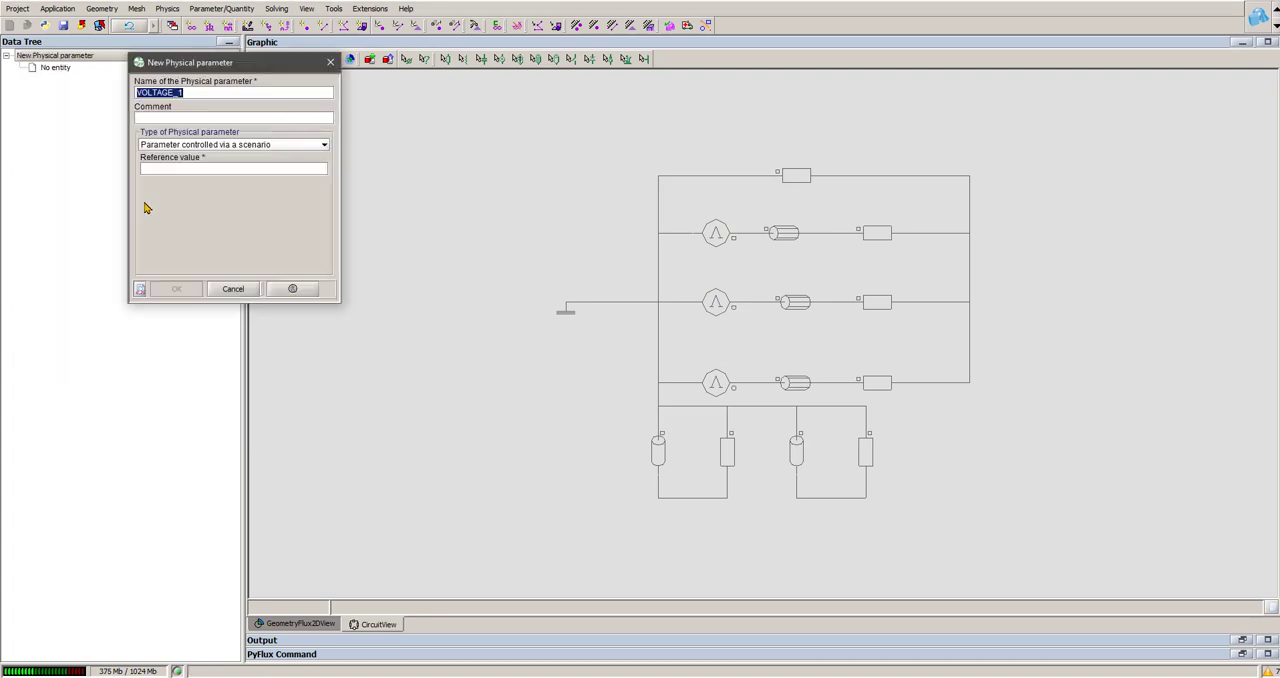
type("V1")
left_click(262, 146)
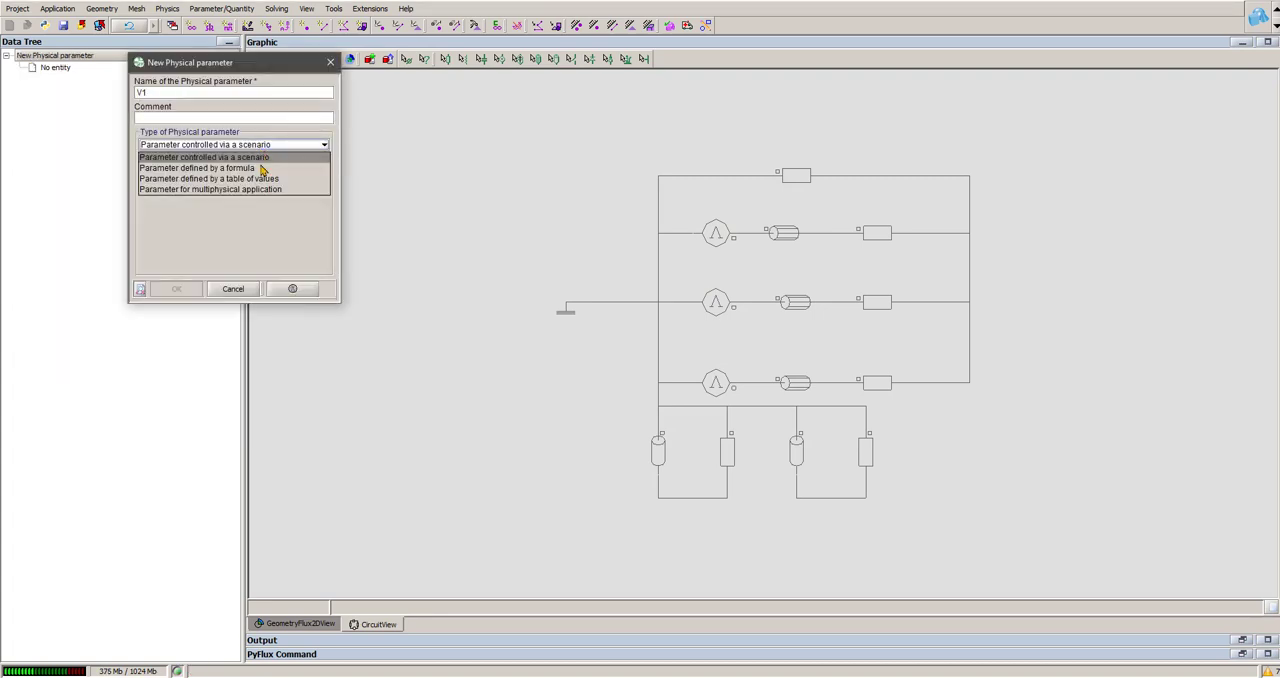
left_click(261, 168)
key("ctrl+v")
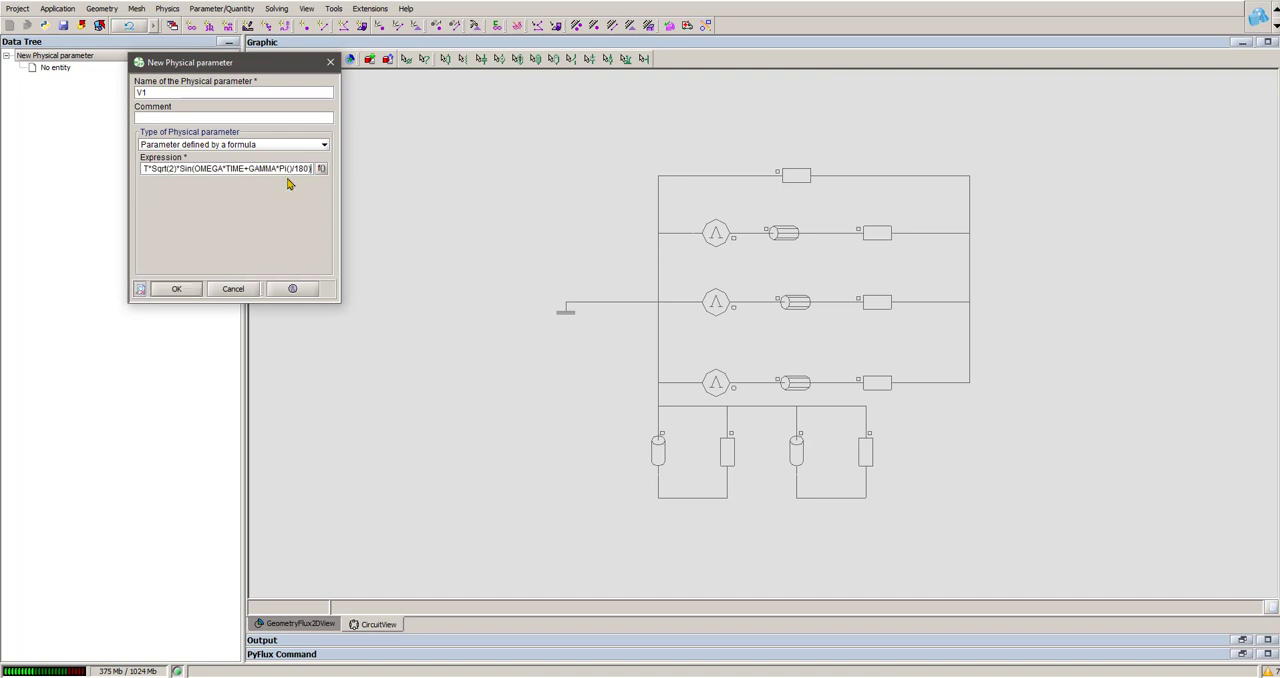
Step: Replace CURRENT with voltage in the V1 expression, giving voltage*Sqrt(2)*Sin(OMEGA*TIME+GAMMA*Pi()/180), and create the parameter
left_click(321, 168)
left_click_drag(467, 464, 395, 452)
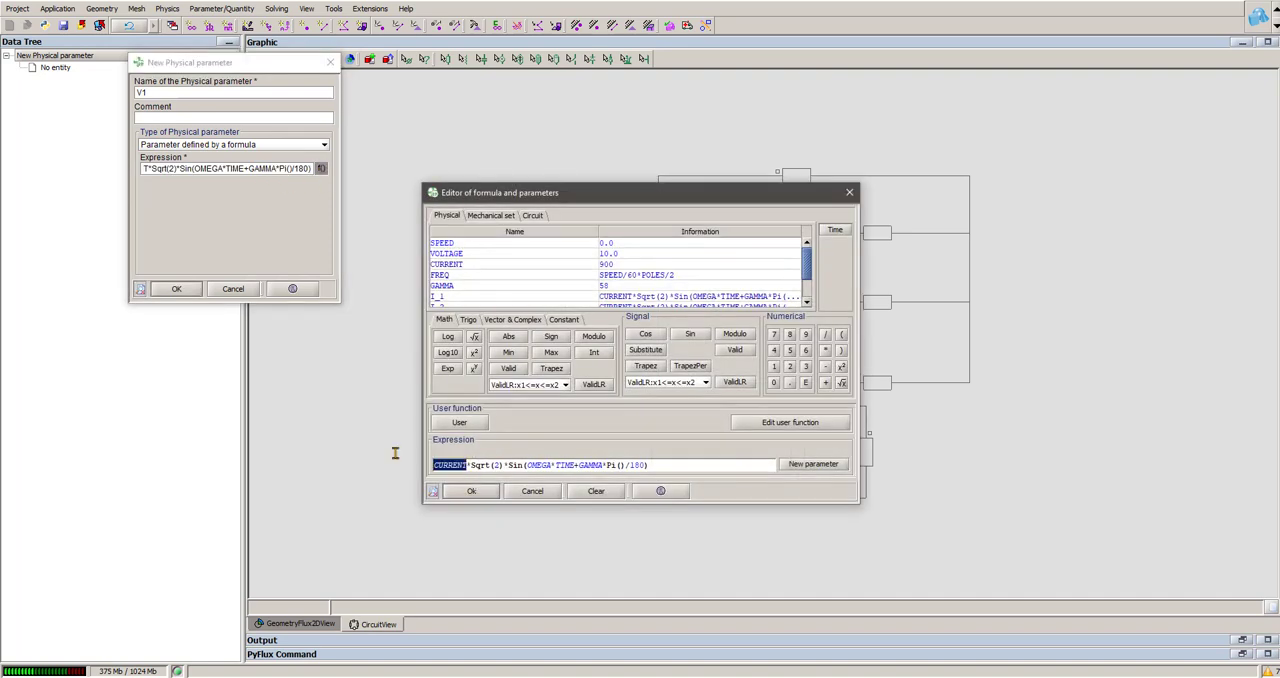
type("V")
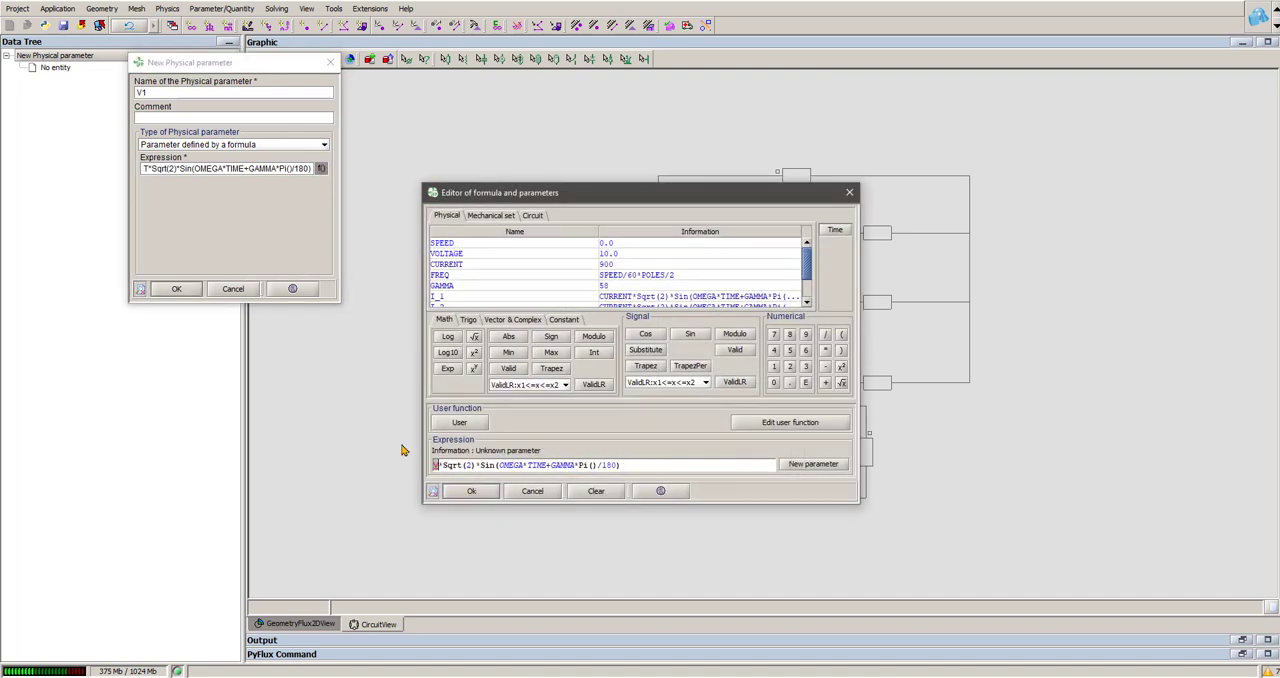
key("BackSpace")
type("voltage")
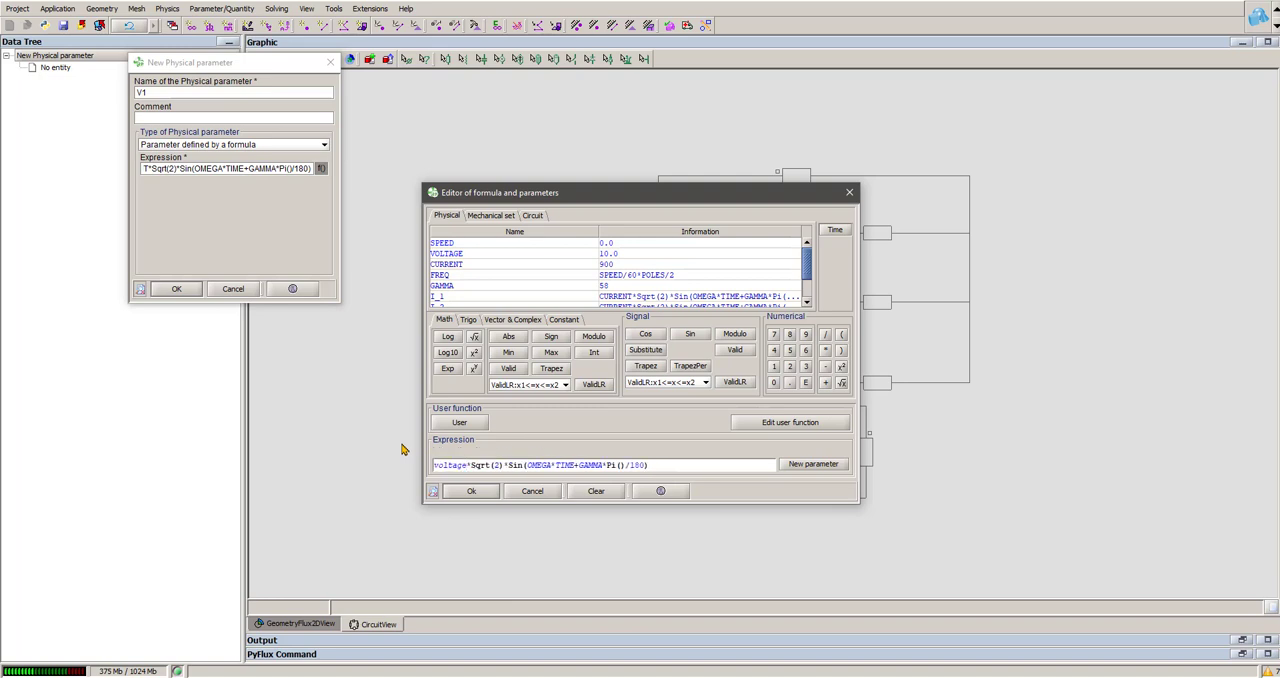
left_click(472, 492)
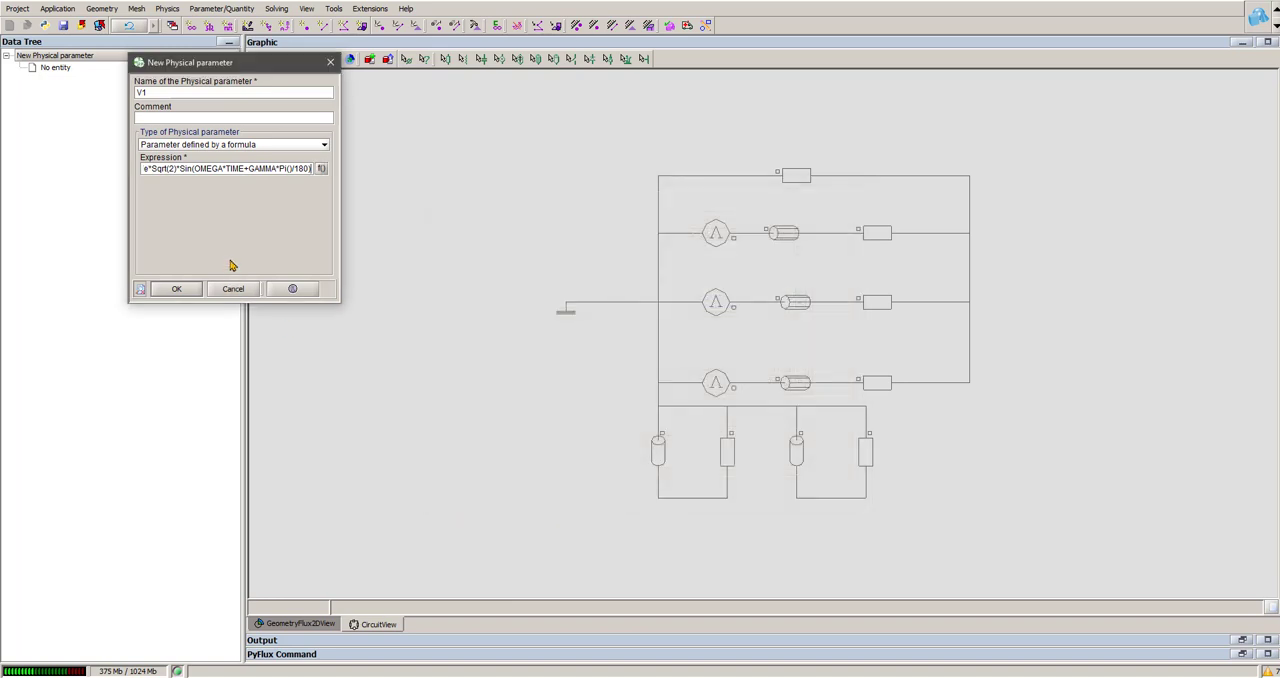
left_click(177, 289)
Step: Name the next new physical parameter V2
left_click(170, 92)
key("BackSpace")
key("BackSpace")
key("BackSpace")
Step: Copy the full expression of parameter I_2 from its formula editor and return to the V2 definition
left_click(63, 56)
left_click(45, 80)
double_click(59, 229)
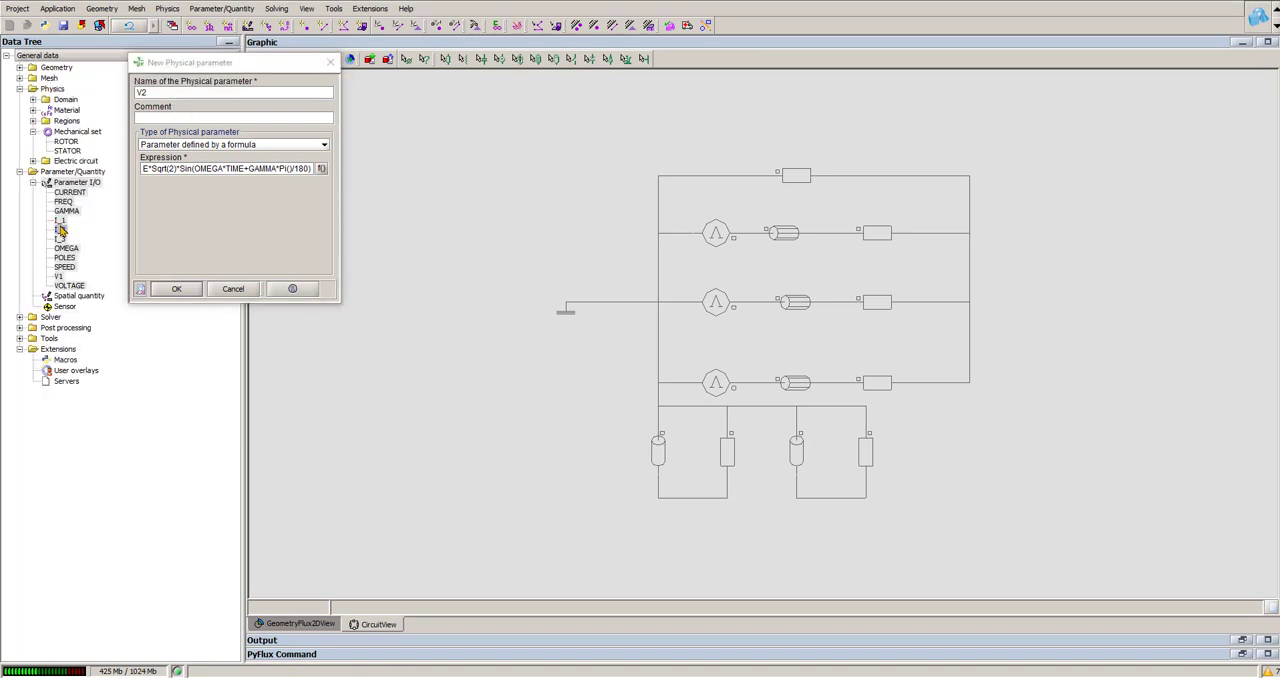
left_click(363, 183)
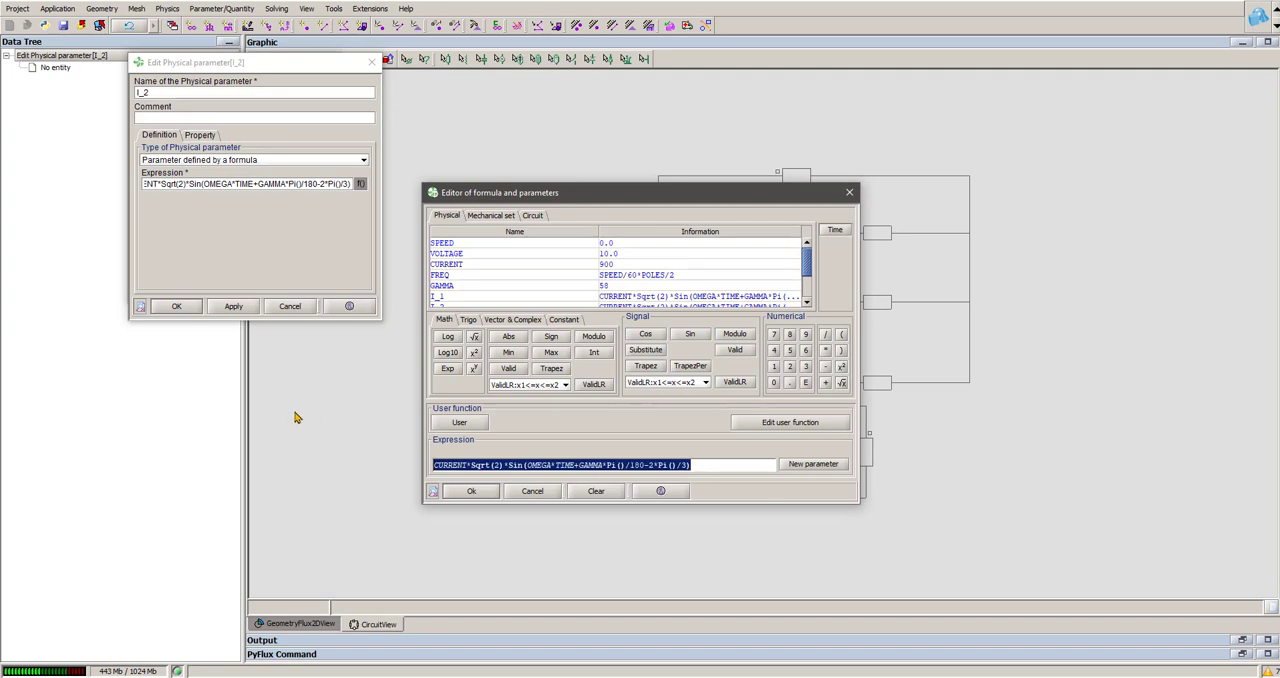
left_click(851, 194)
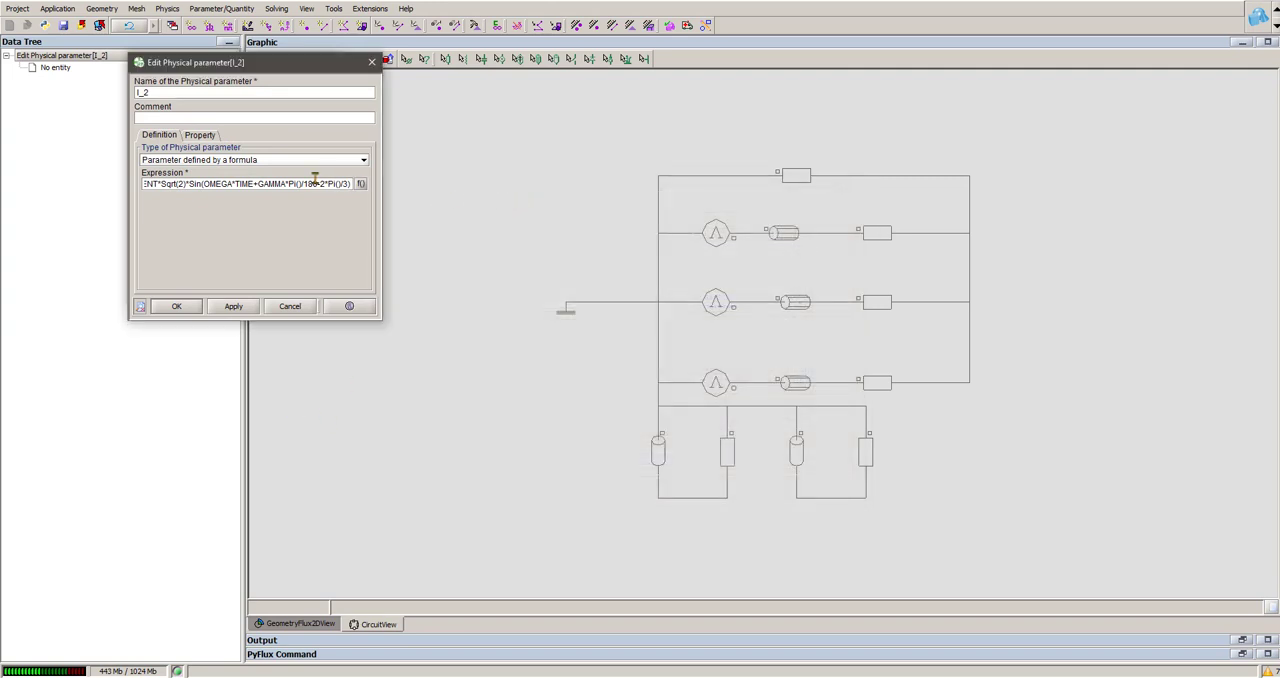
left_click(372, 62)
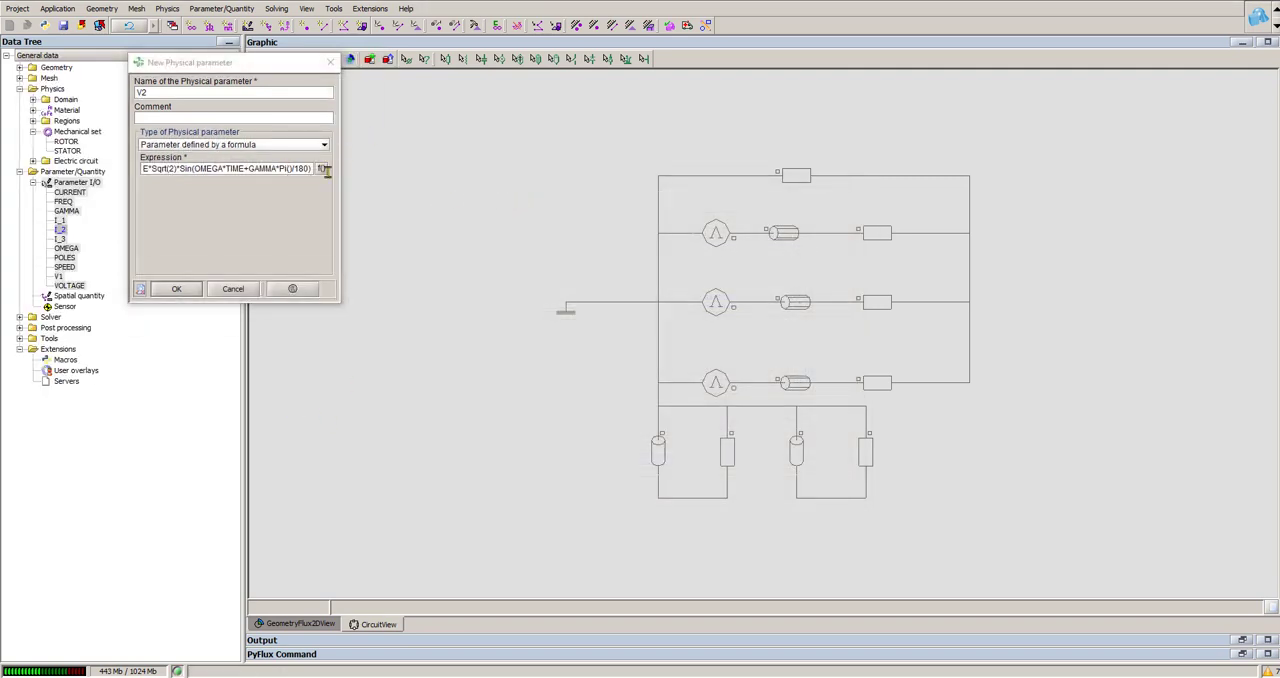
Step: Define V2 with the copied expression, replacing CURRENT to give voltage*Sqrt(2)*Sin(OMEGA*TIME+GAMMA*Pi()/180-2*Pi()/3), and create the parameter
left_click(321, 168)
triple_click(665, 465)
type("CURRENT*Sqrt(2)*Sin(OMEGA*TIME+GAMMA*Pi()/180-2*Pi()/3)")
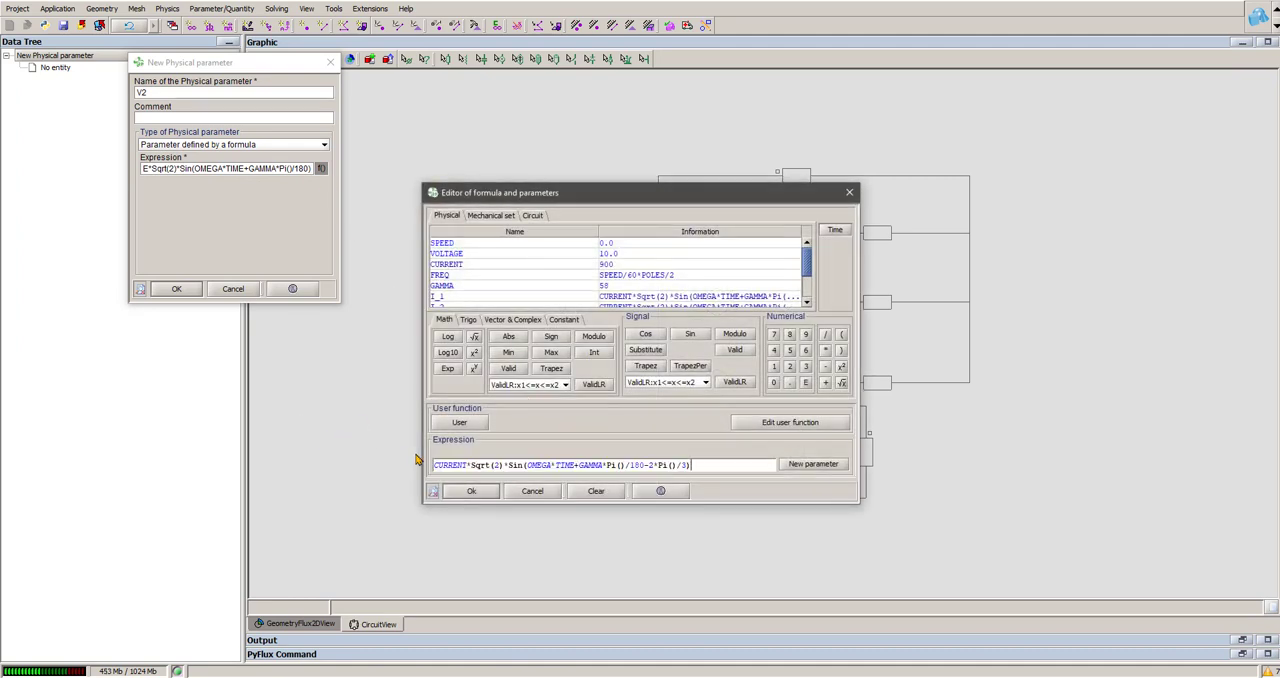
key("BackSpace")
key("BackSpace")
key("BackSpace")
key("BackSpace")
key("BackSpace")
key("BackSpace")
key("BackSpace")
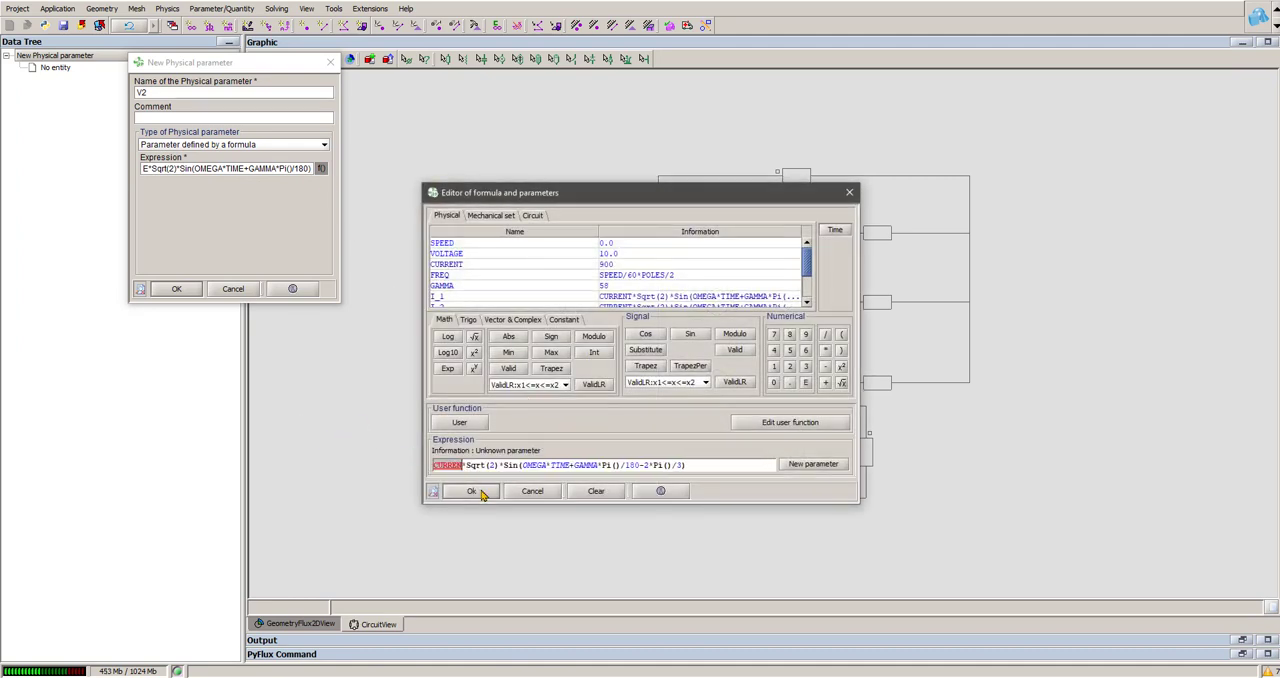
type("voltage")
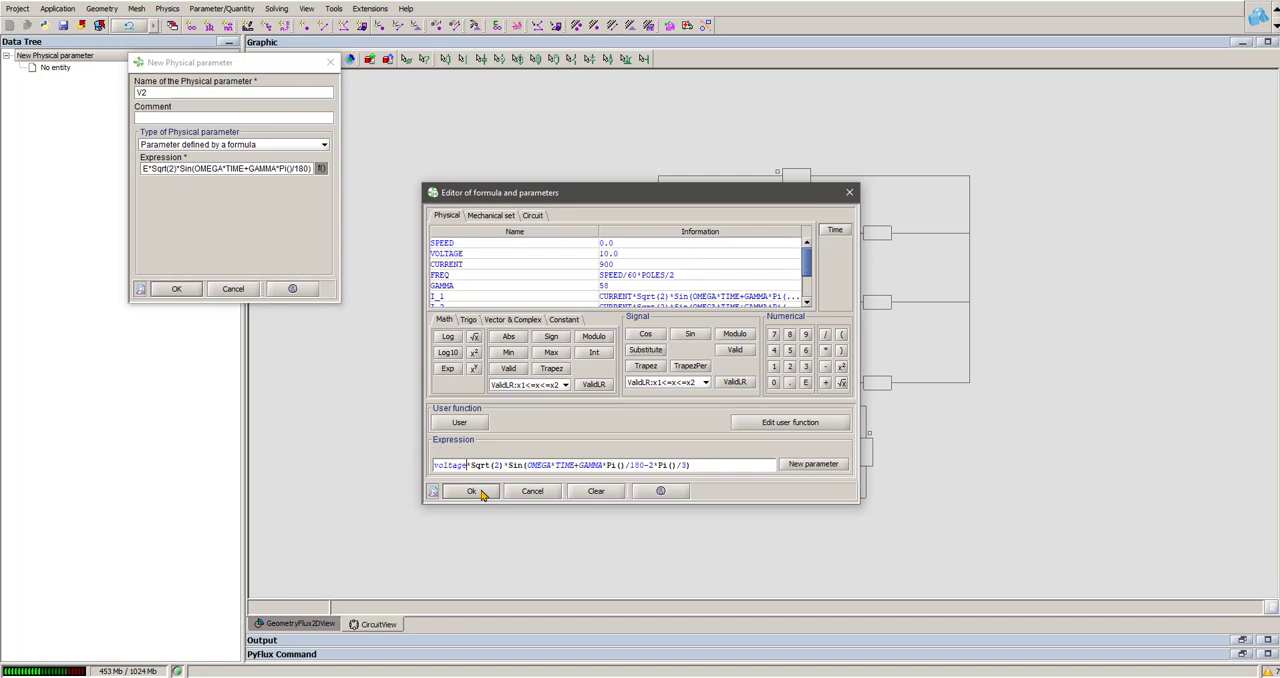
left_click(471, 491)
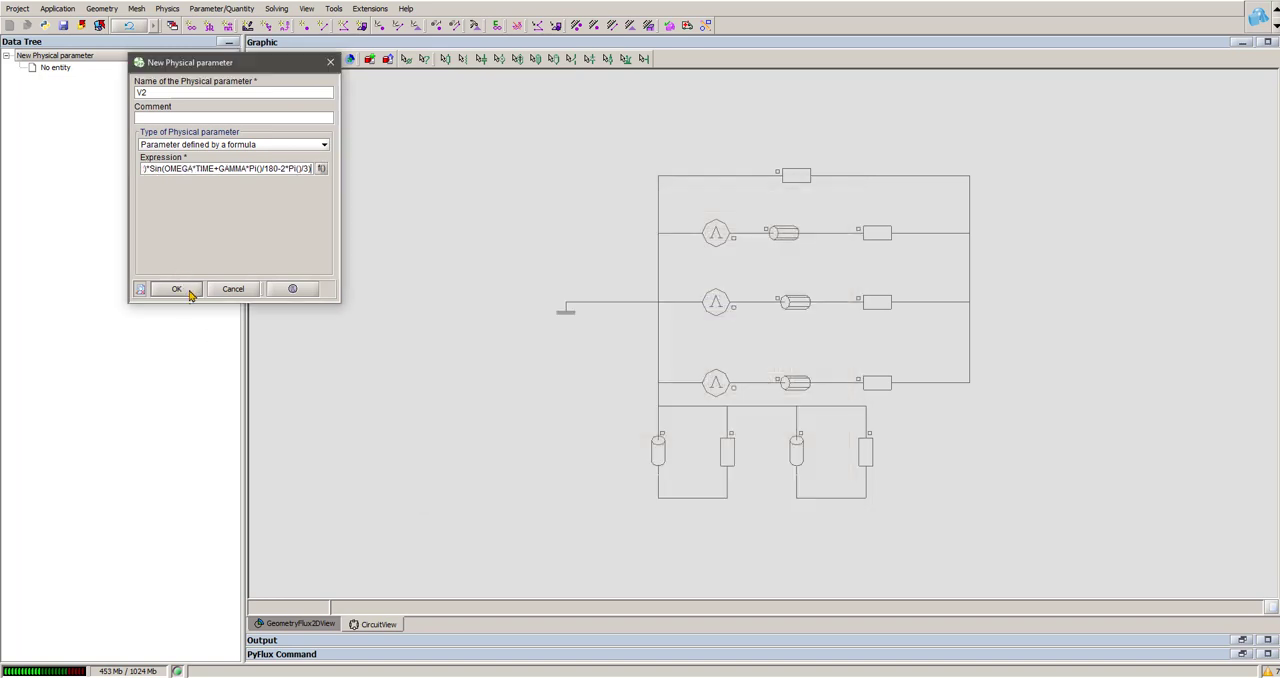
left_click(176, 289)
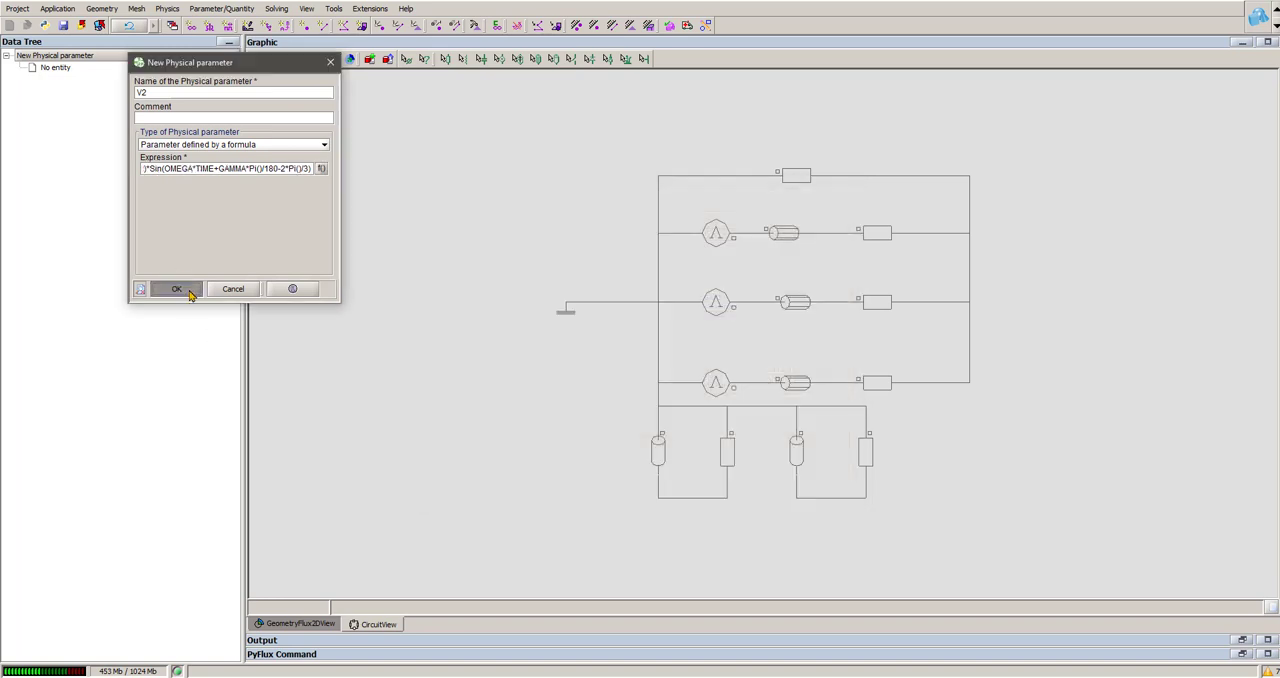
Step: Create physical parameter V3 as VOLTAGE*Sqrt(2)*Sin(OMEGA*TIME+GAMMA*Pi()/180+2*Pi()/3) and finish defining parameters
left_click(171, 94)
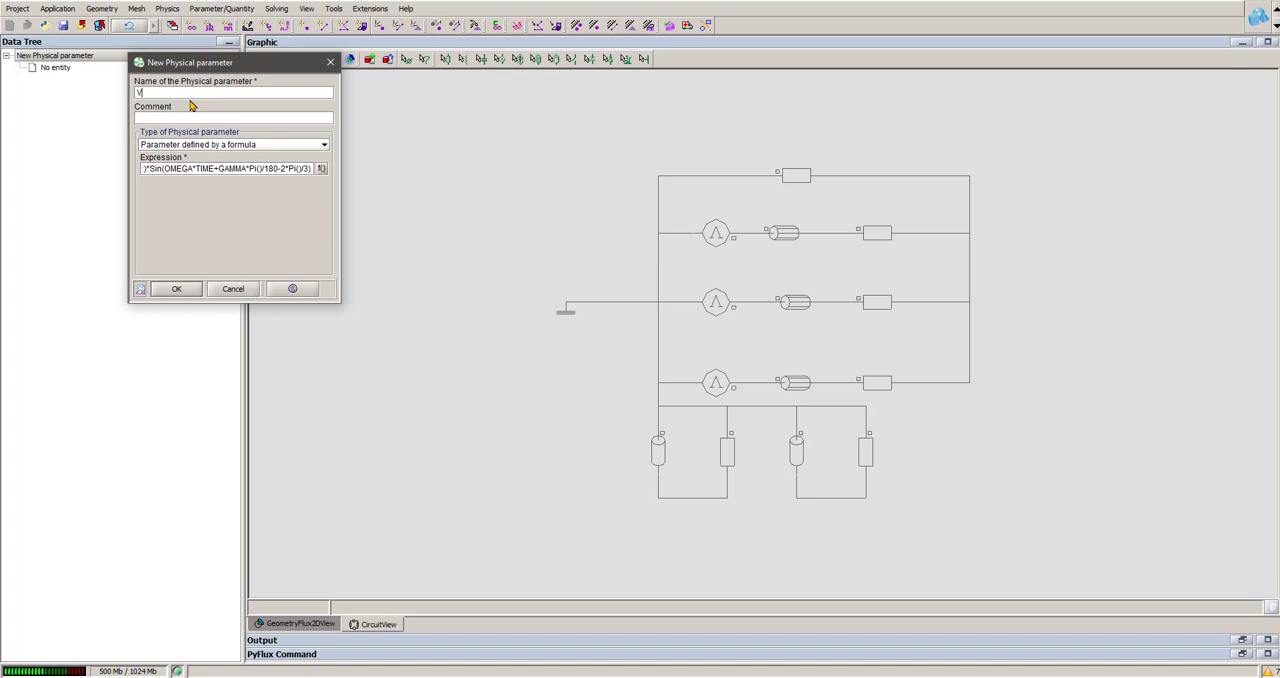
left_click(321, 168)
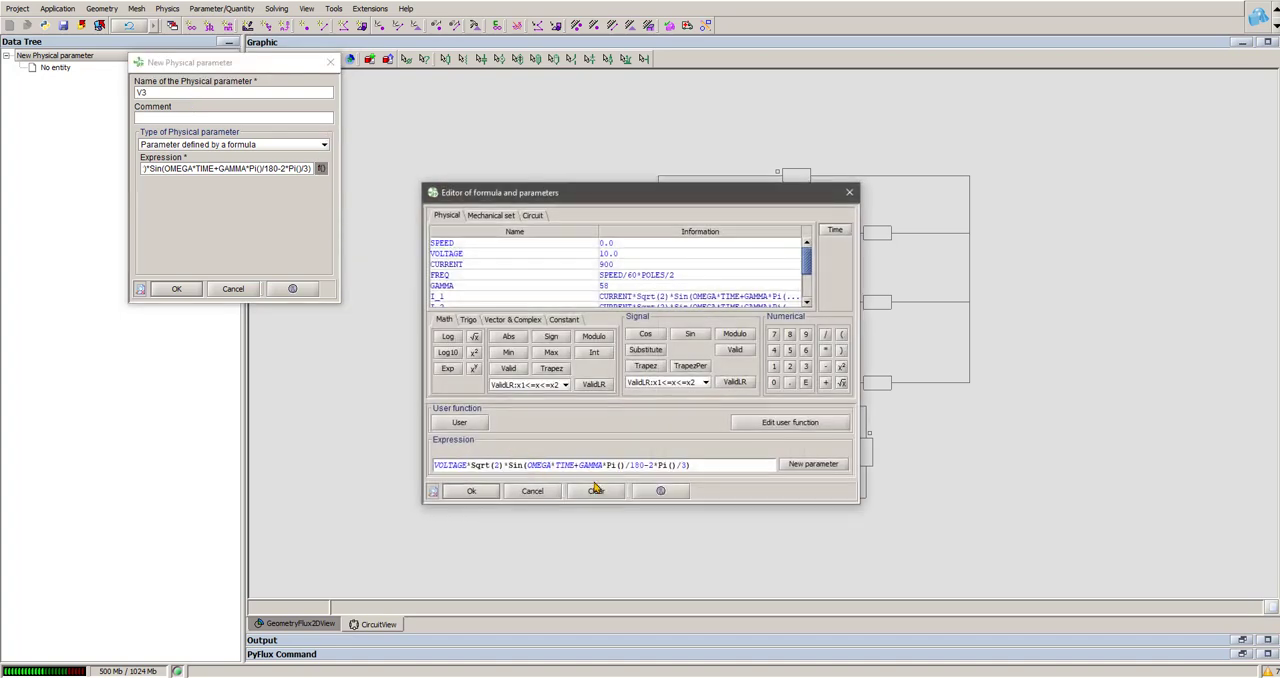
left_click(650, 465)
key("BackSpace")
type("+")
left_click(468, 490)
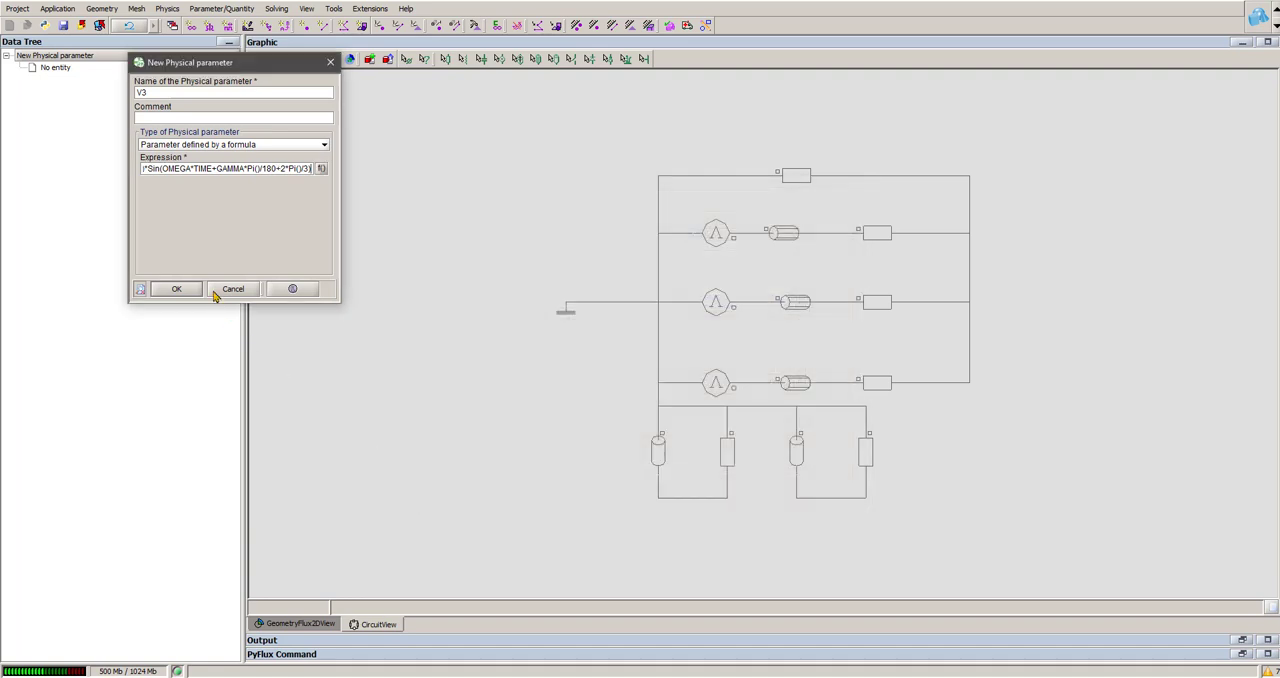
left_click(178, 290)
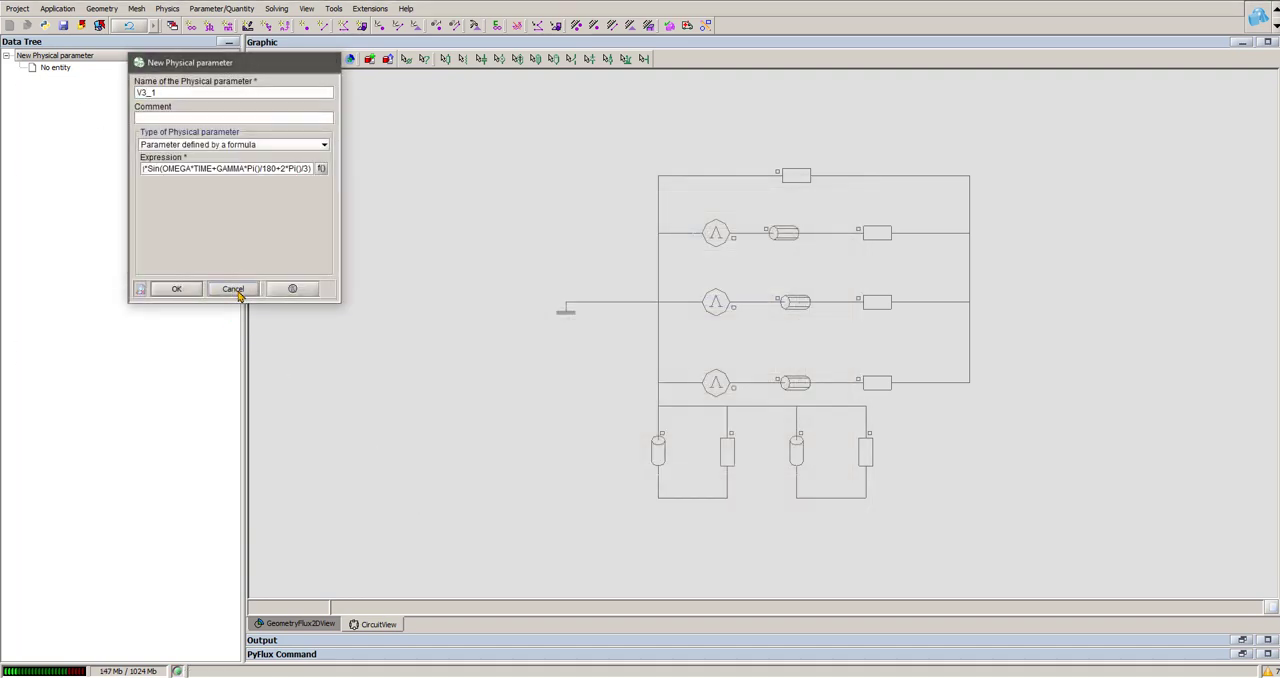
left_click(240, 292)
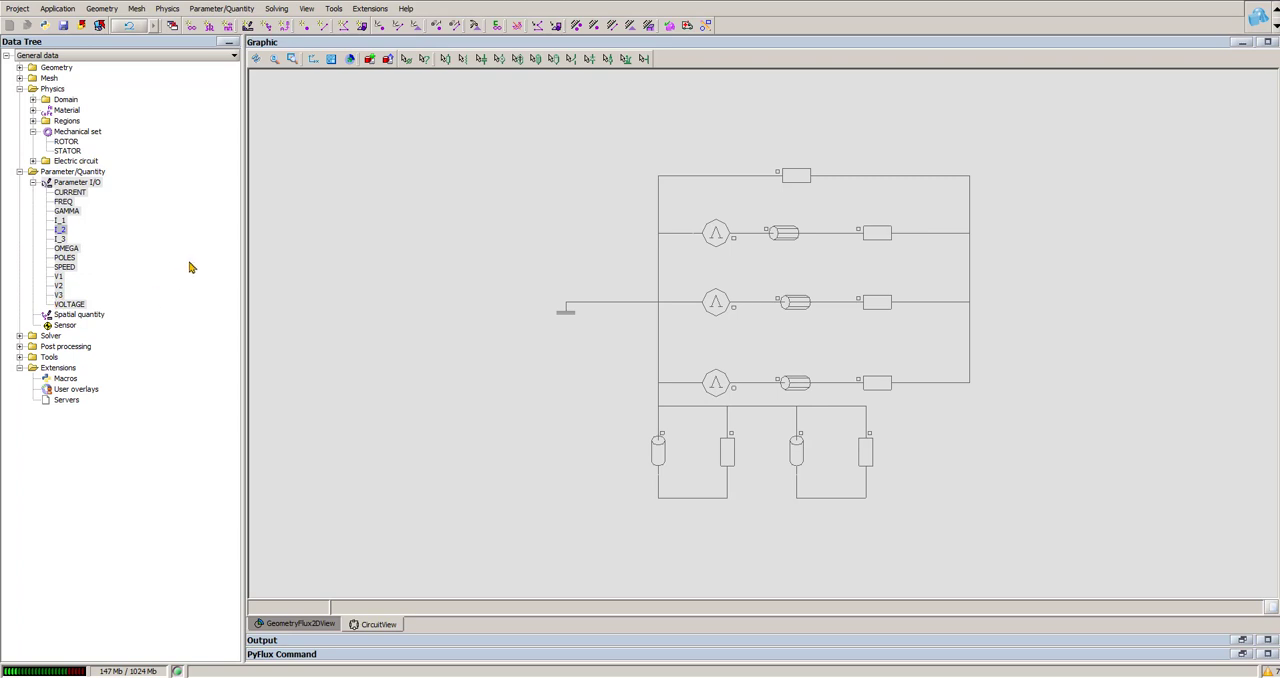
Step: Set the value of the circuit's uppermost voltage source, VOLTAGESOURCE_1, to v1
left_click(425, 60)
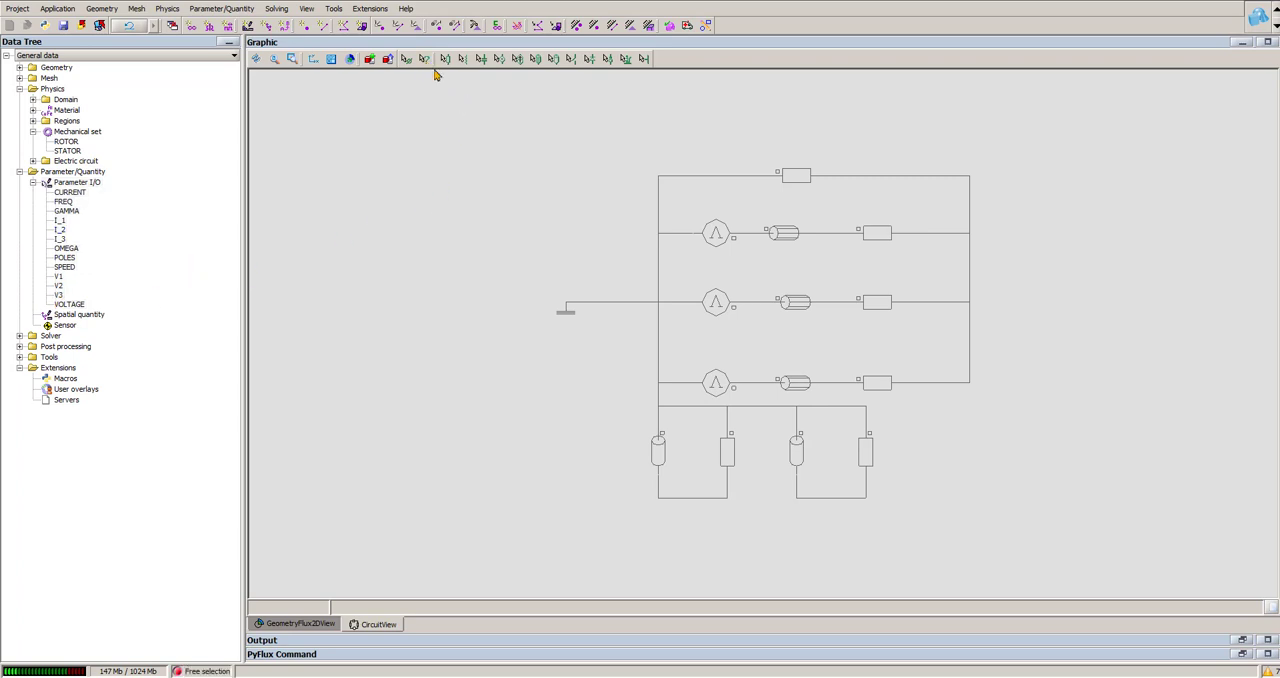
left_click(706, 242)
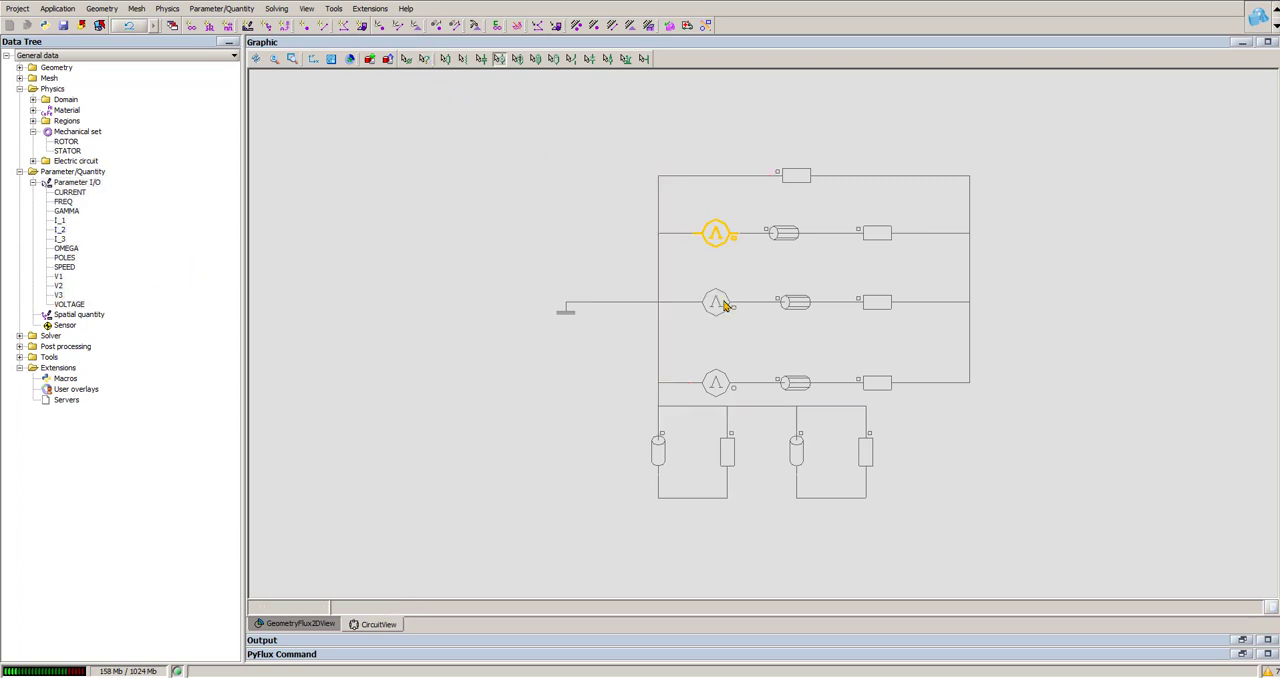
double_click(722, 246)
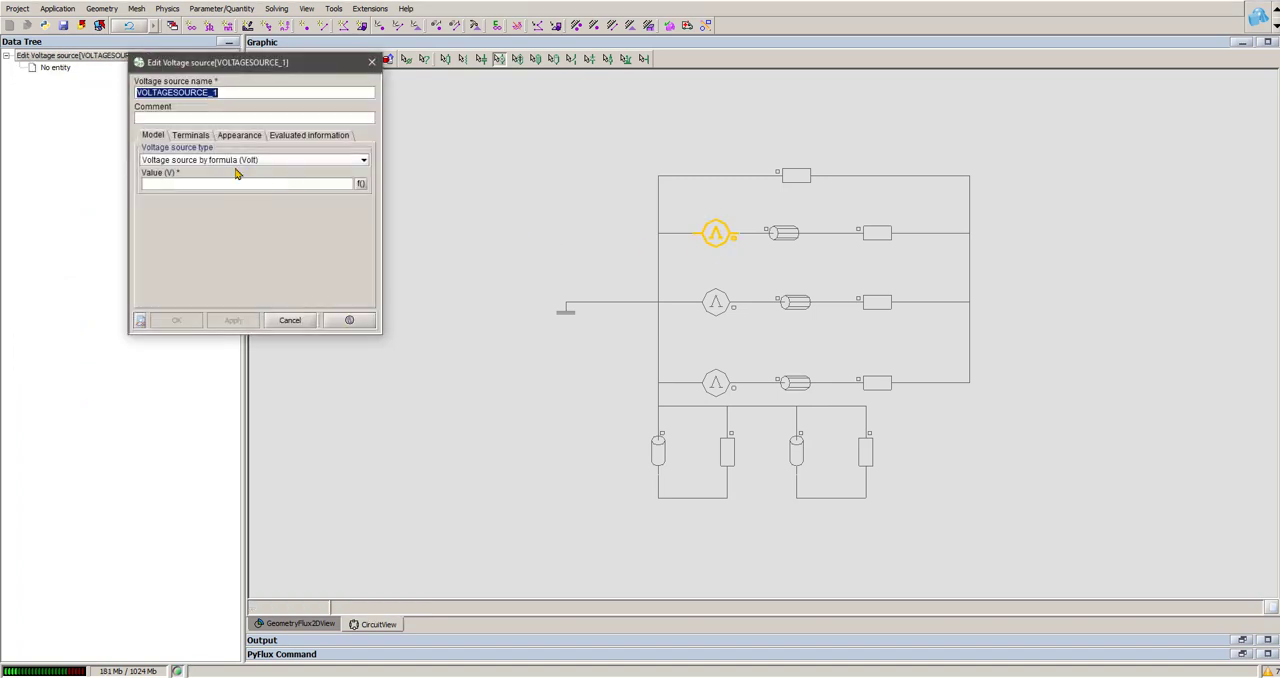
type("v1")
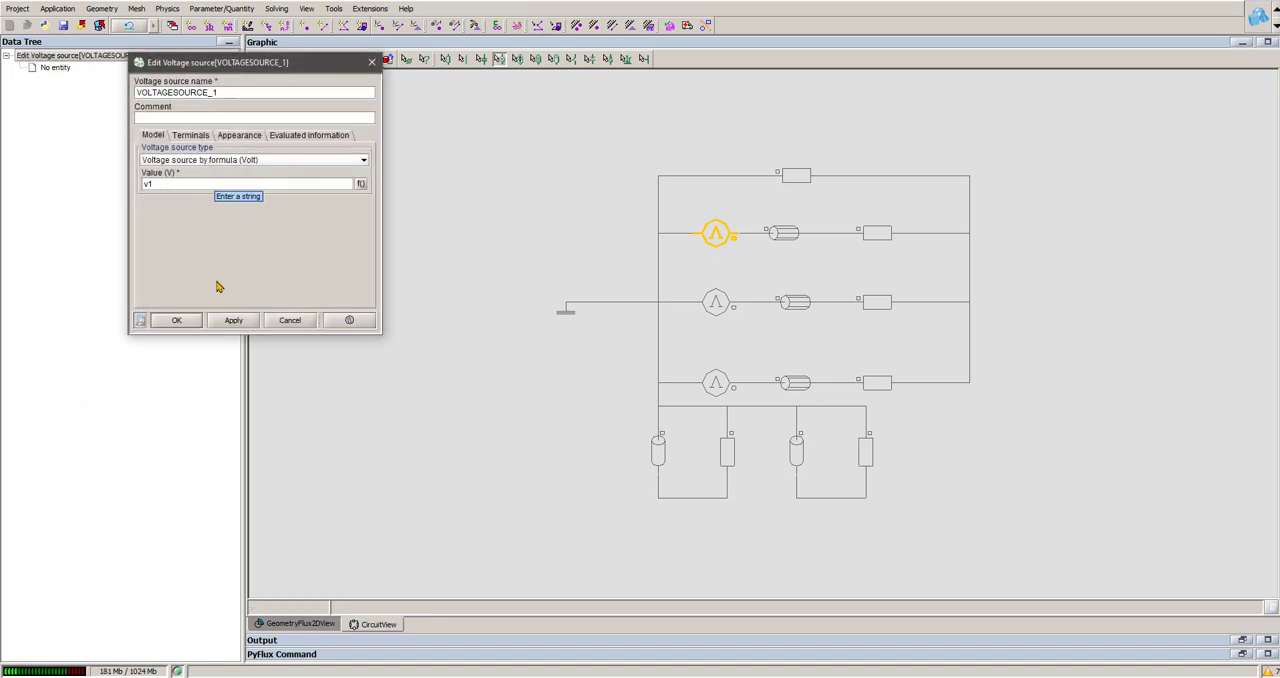
left_click(178, 320)
Step: Set the value of the middle voltage source, VOLTAGESOURCE_2, to v2
double_click(718, 310)
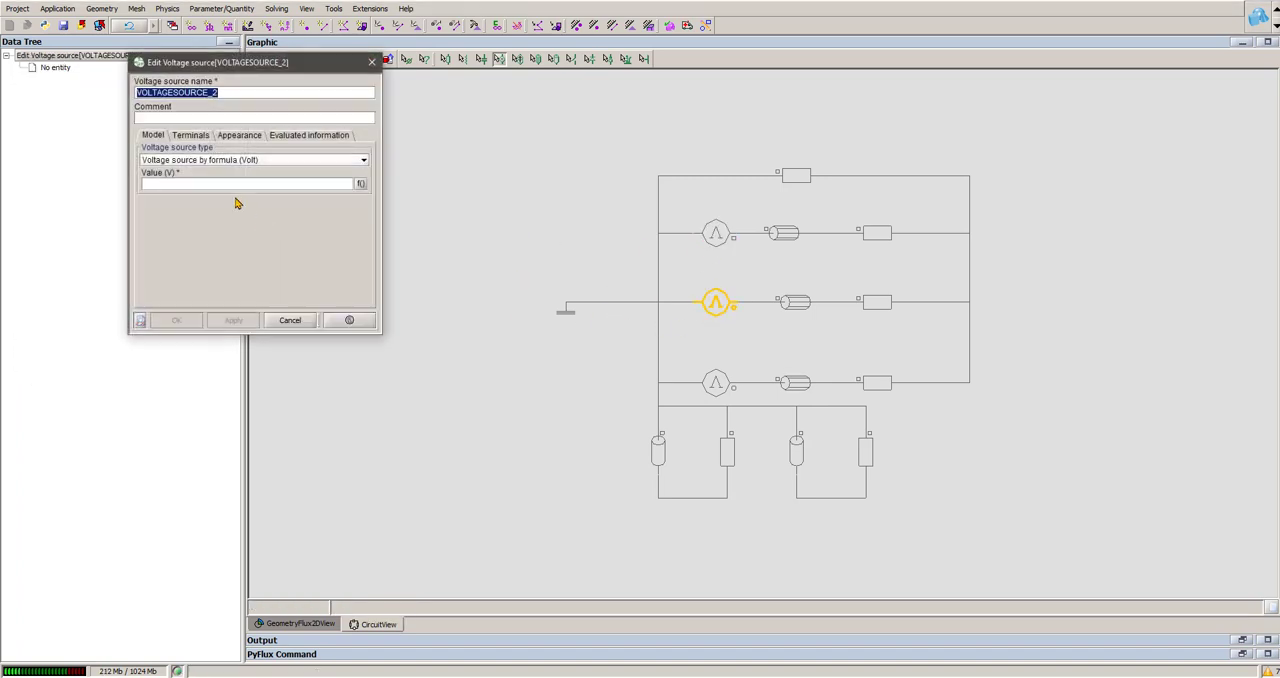
left_click(223, 185)
type("v2")
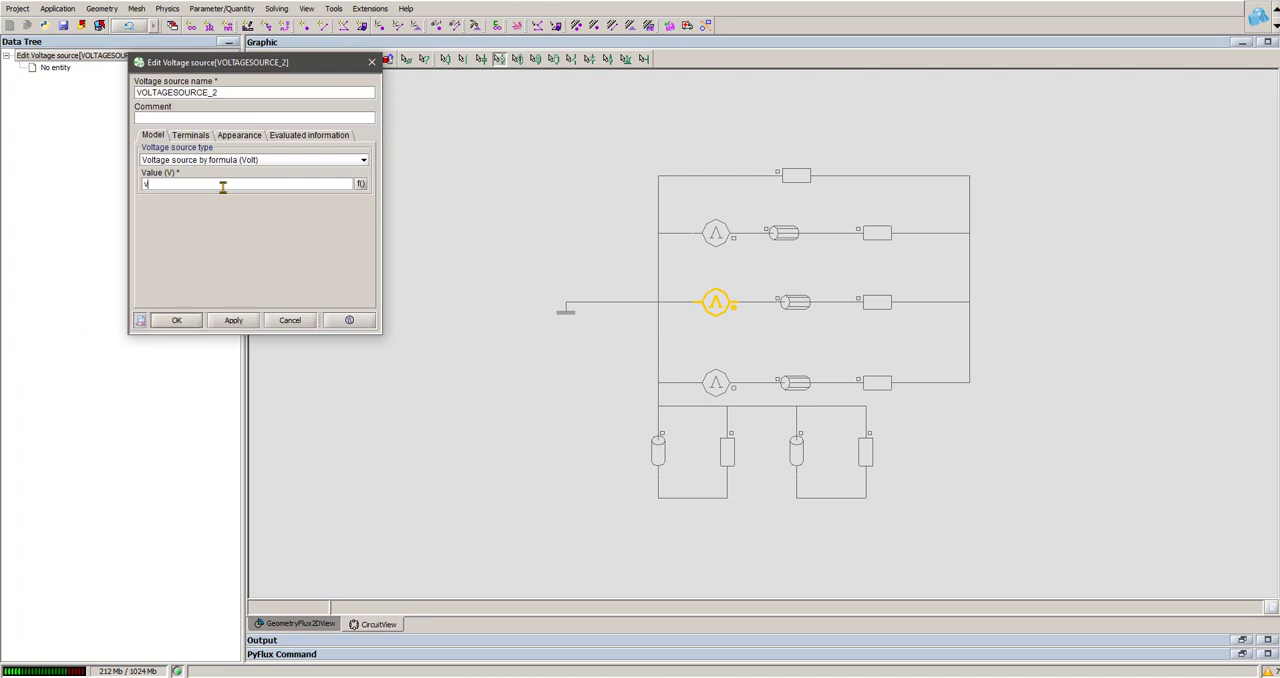
left_click(172, 320)
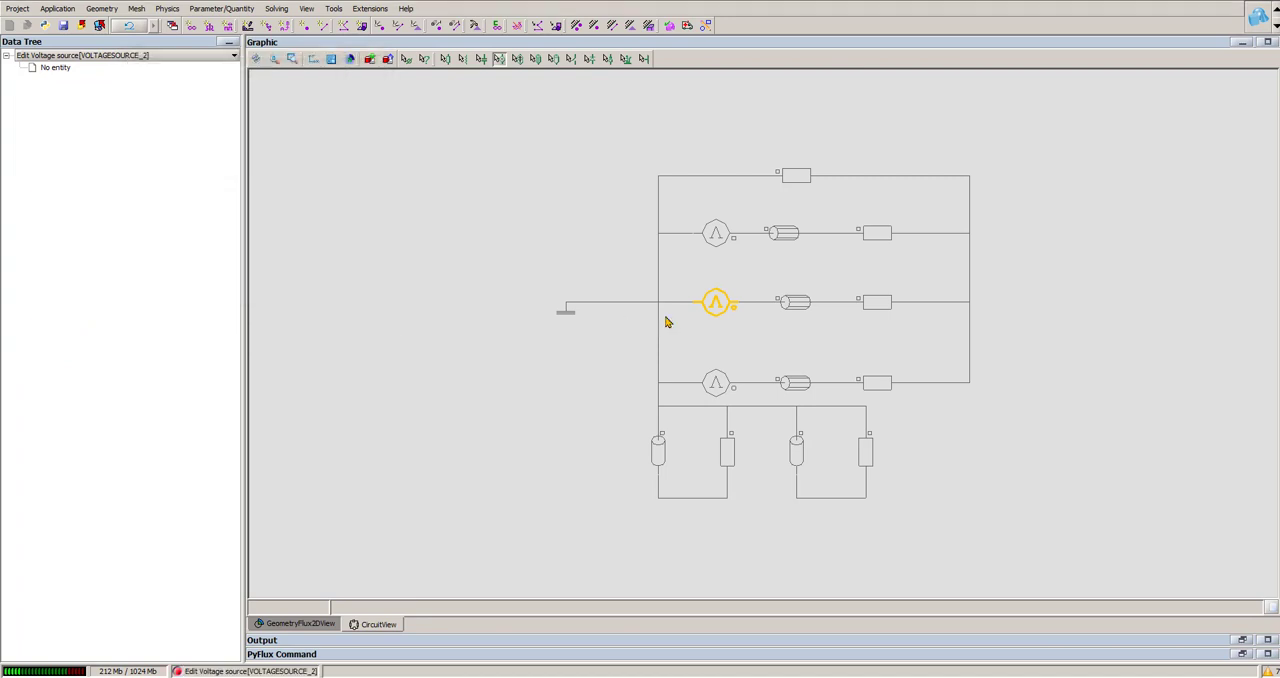
Step: Set the value of the lowest voltage source, VOLTAGESOURCE_3, to v3
double_click(716, 383)
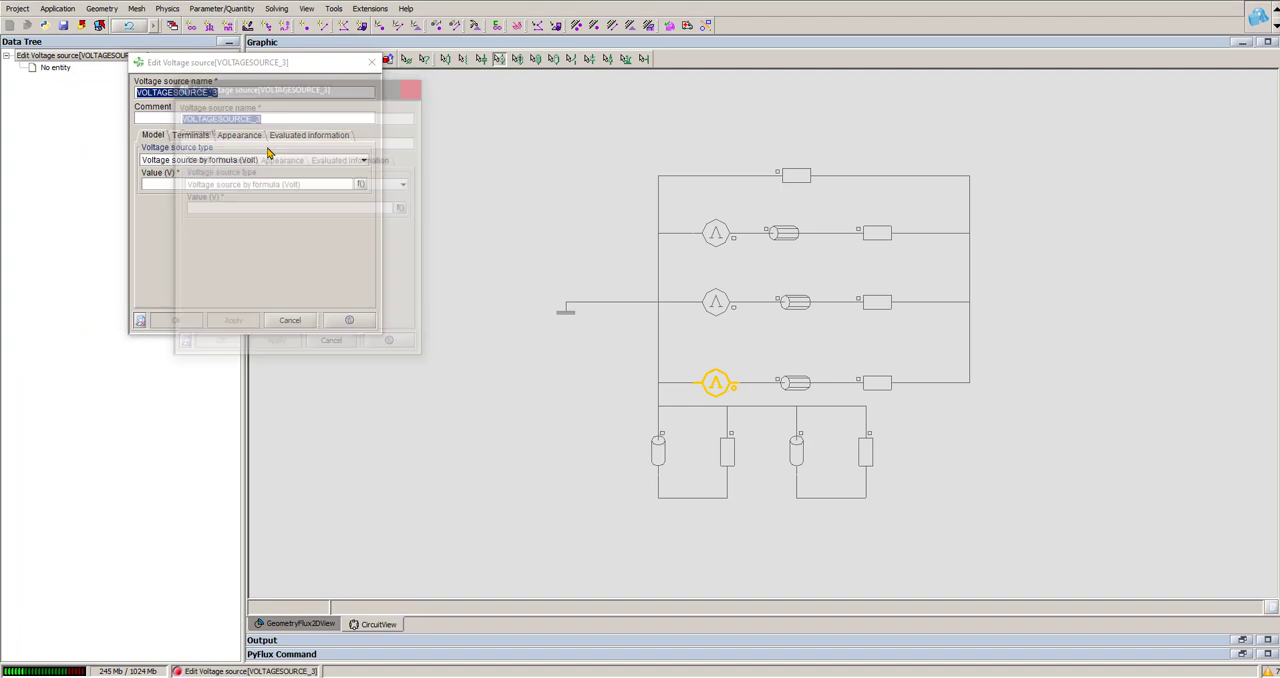
left_click(221, 185)
type("v3")
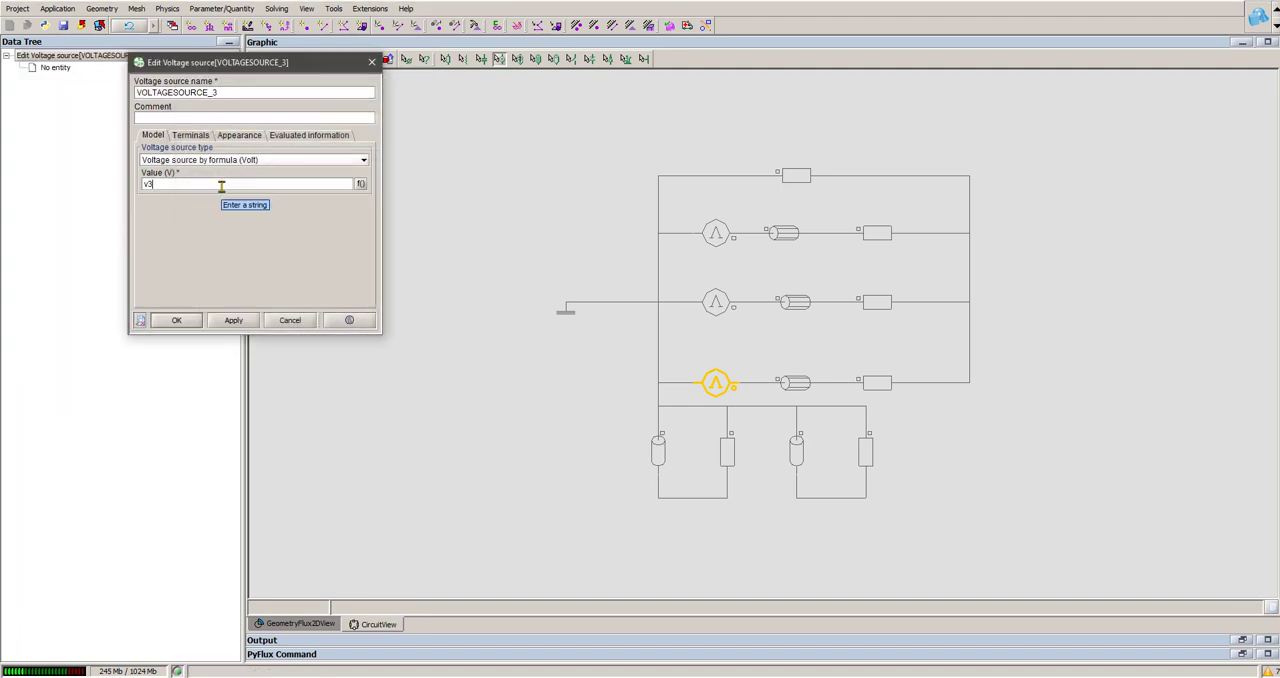
left_click(176, 320)
left_click(415, 285)
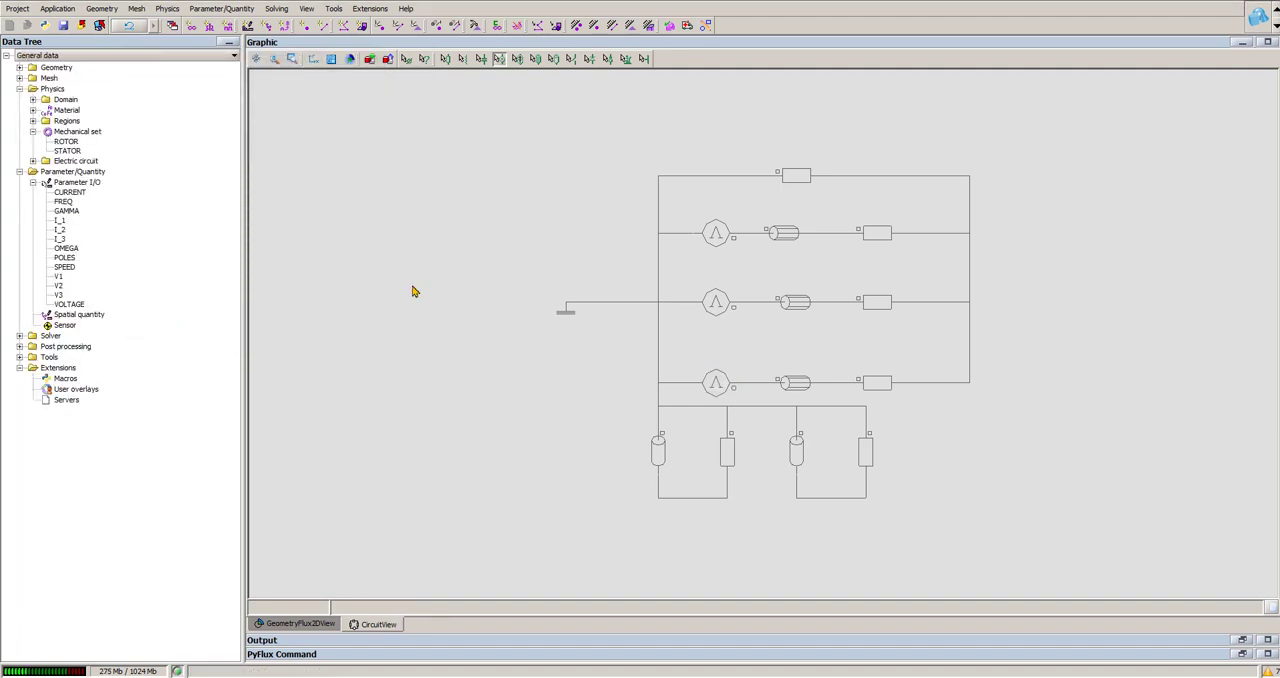
Step: Show the output messages and run the physical check of the project
left_click(1242, 640)
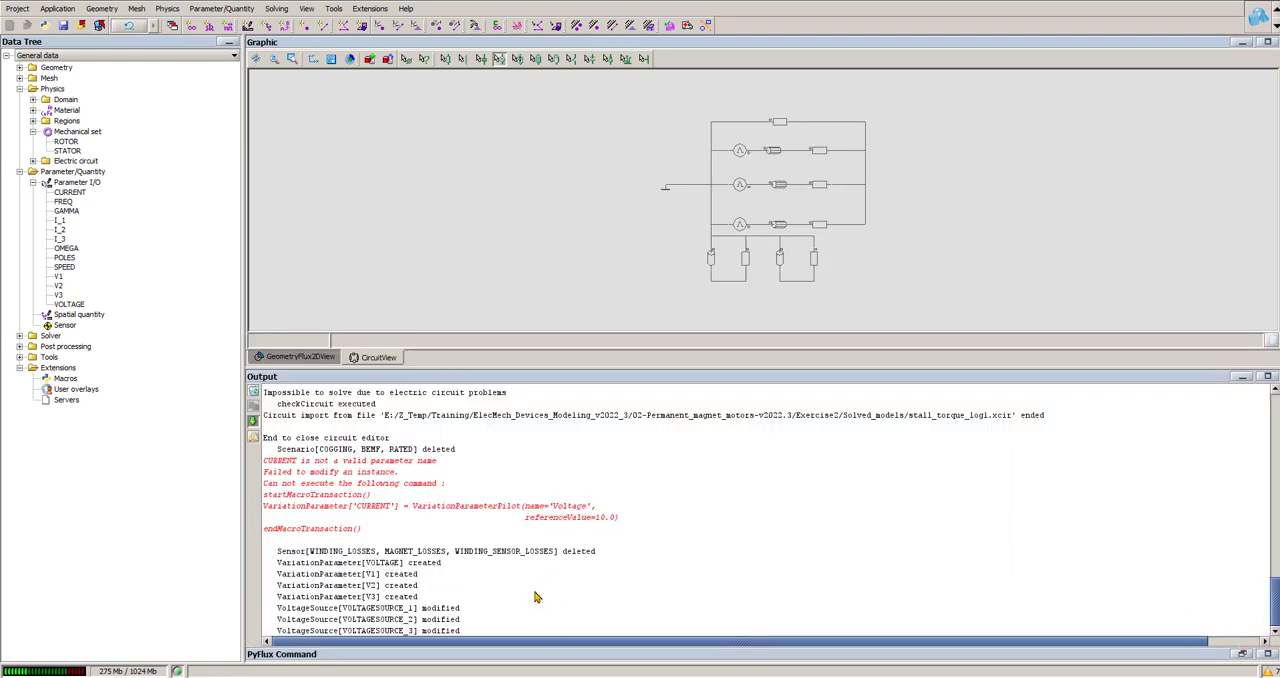
left_click(167, 8)
left_click(226, 285)
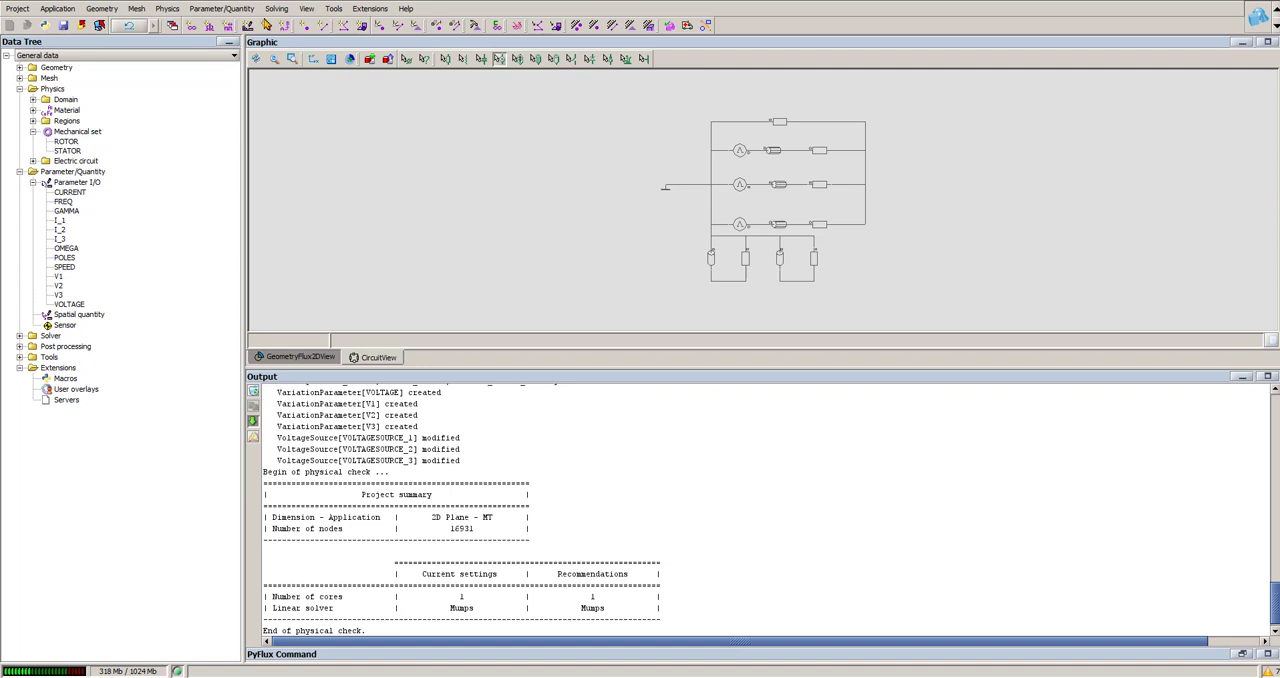
Step: Examine the reference value of the SPEED parameter and the formula of V1, leaving both definitions as they are
left_click(66, 268)
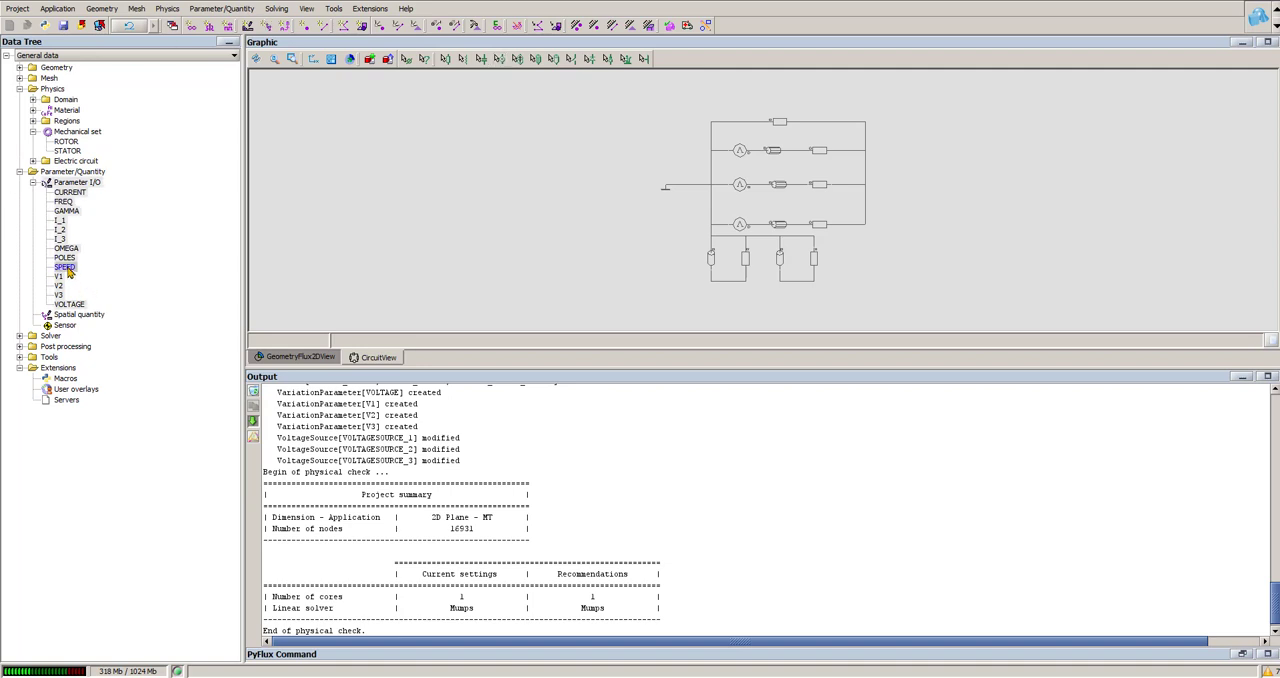
double_click(67, 270)
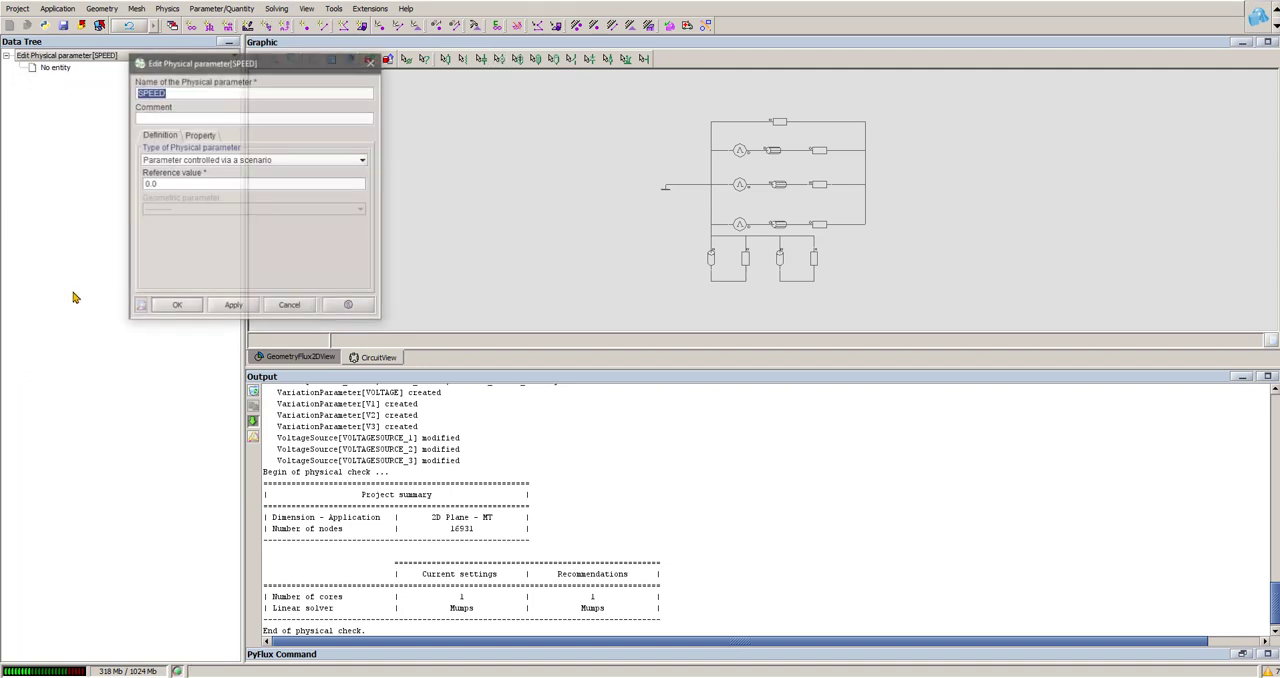
left_click(286, 309)
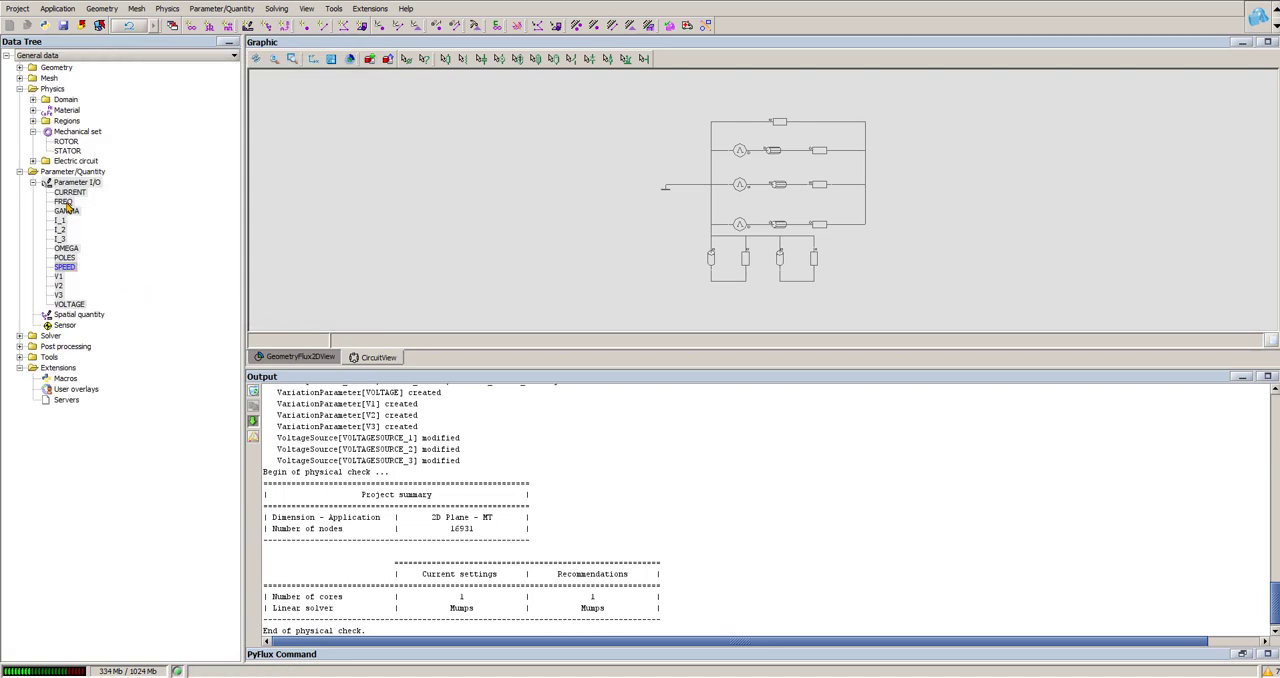
double_click(58, 276)
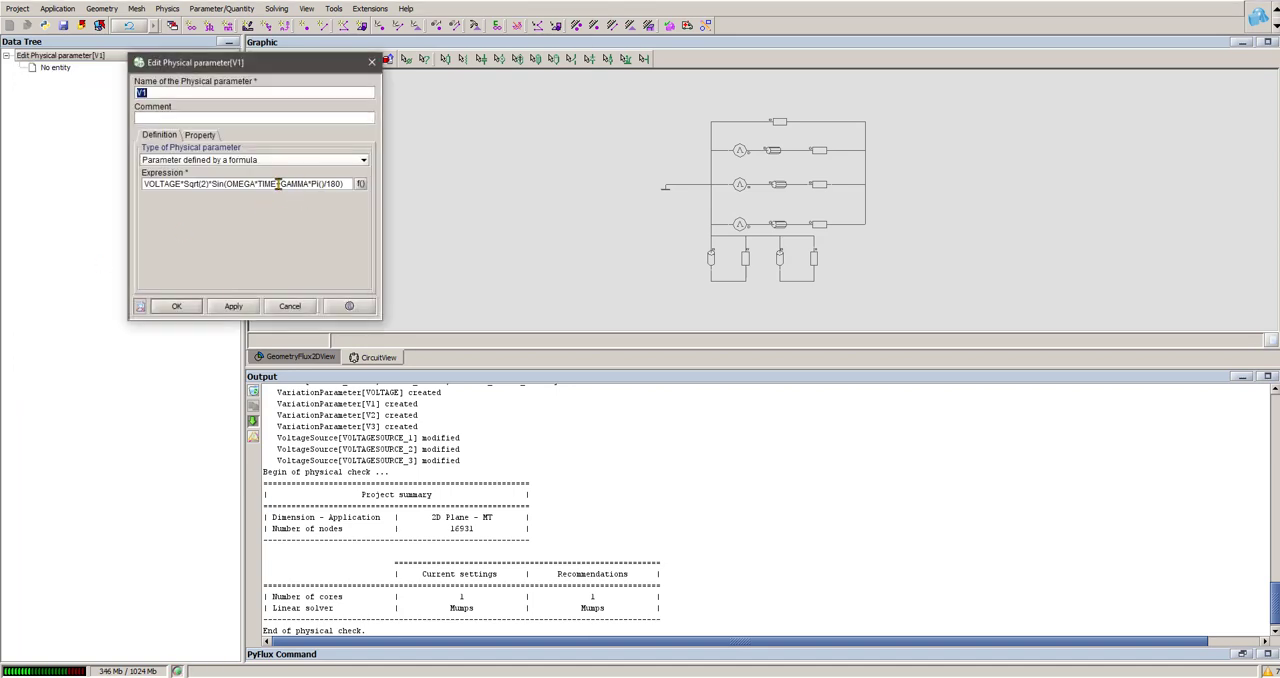
left_click(276, 184)
left_click_drag(276, 184, 226, 184)
left_click(292, 306)
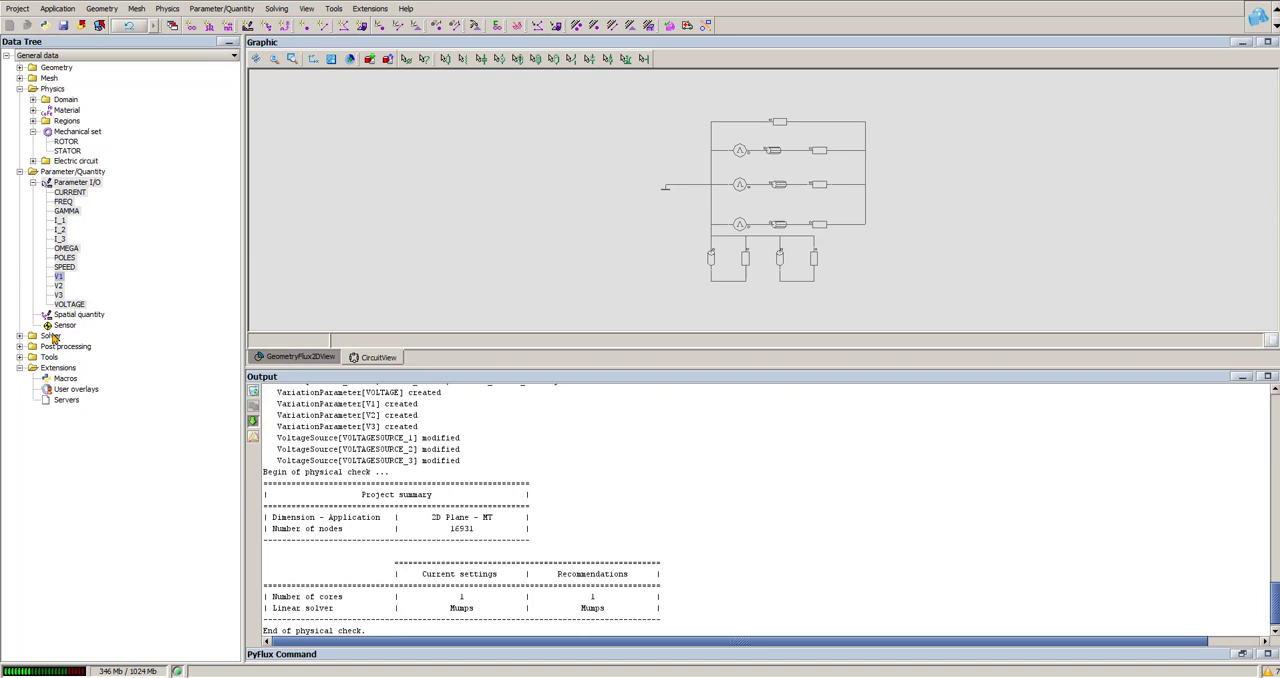
Step: Start a new solving scenario controlled by time, adding an interval up to 0.06 with 61 linear steps
left_click(277, 9)
mouse_move(489, 25)
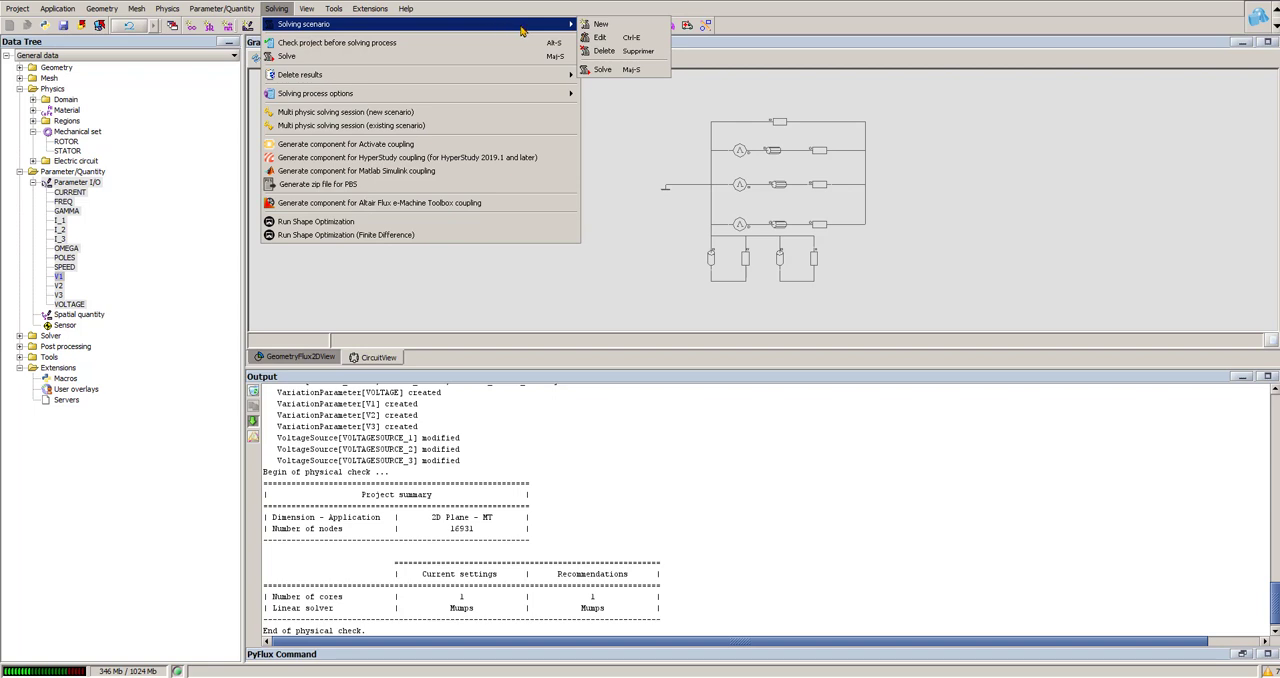
left_click(600, 24)
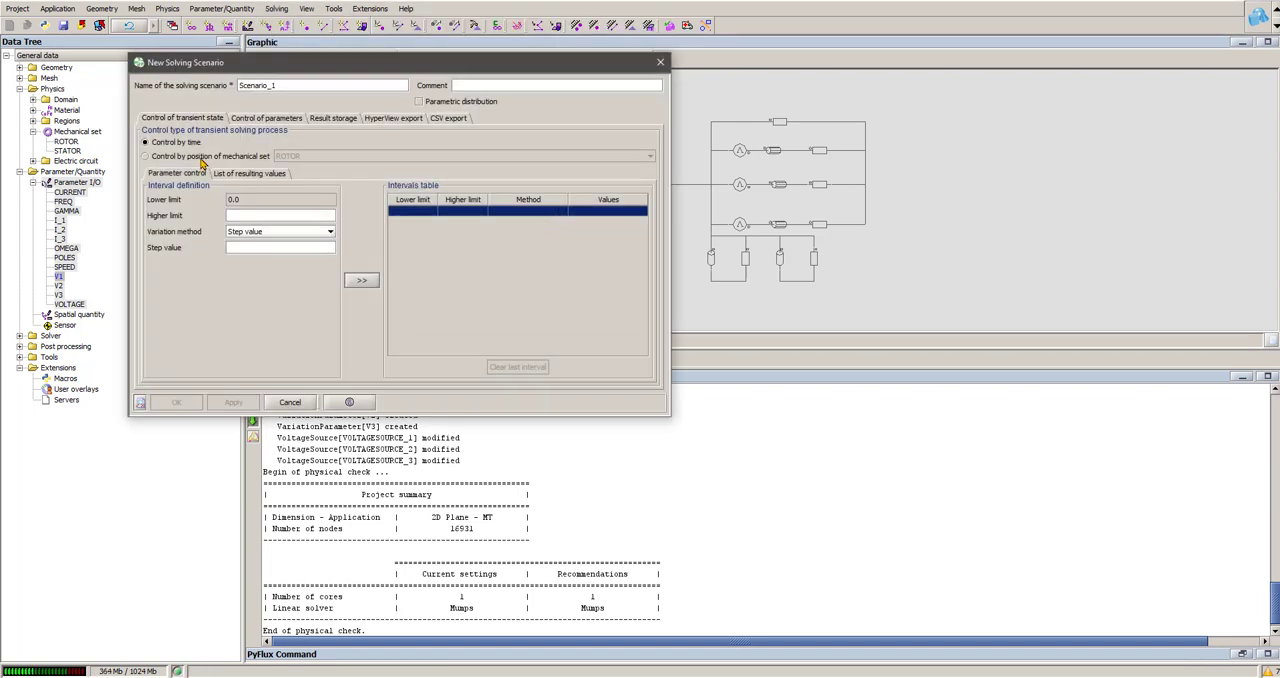
left_click(259, 214)
left_click(261, 213)
left_click(265, 245)
left_click(303, 234)
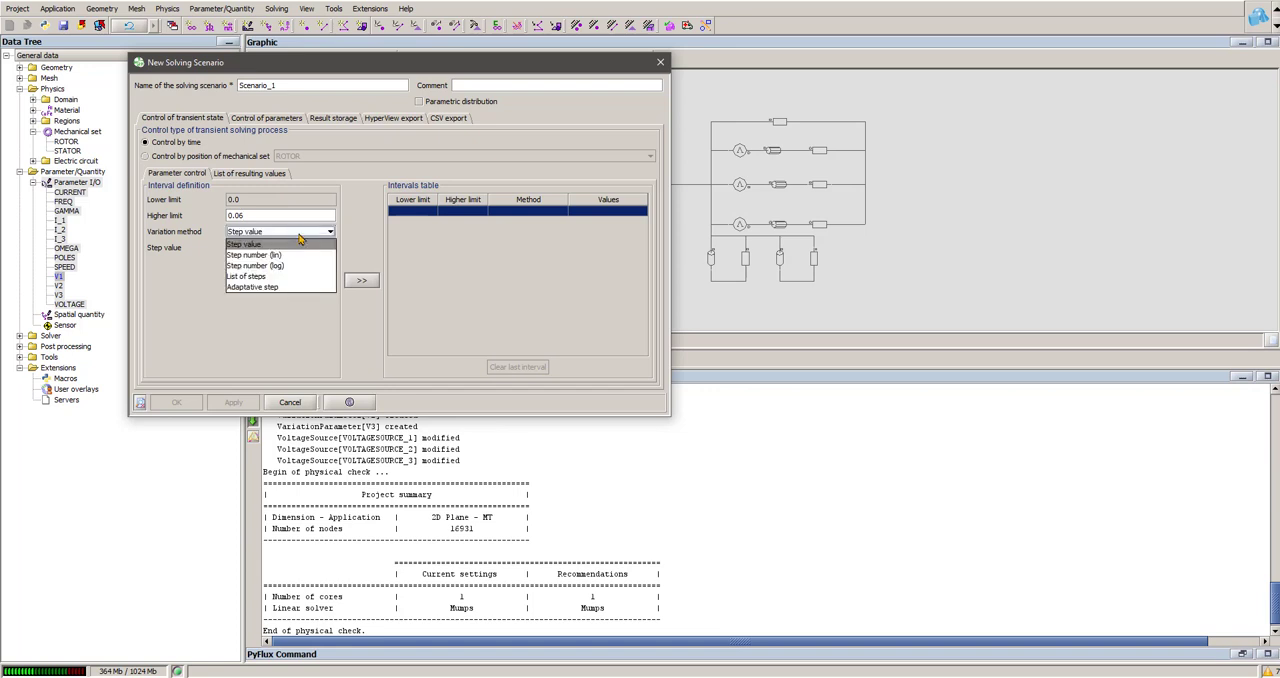
left_click(290, 255)
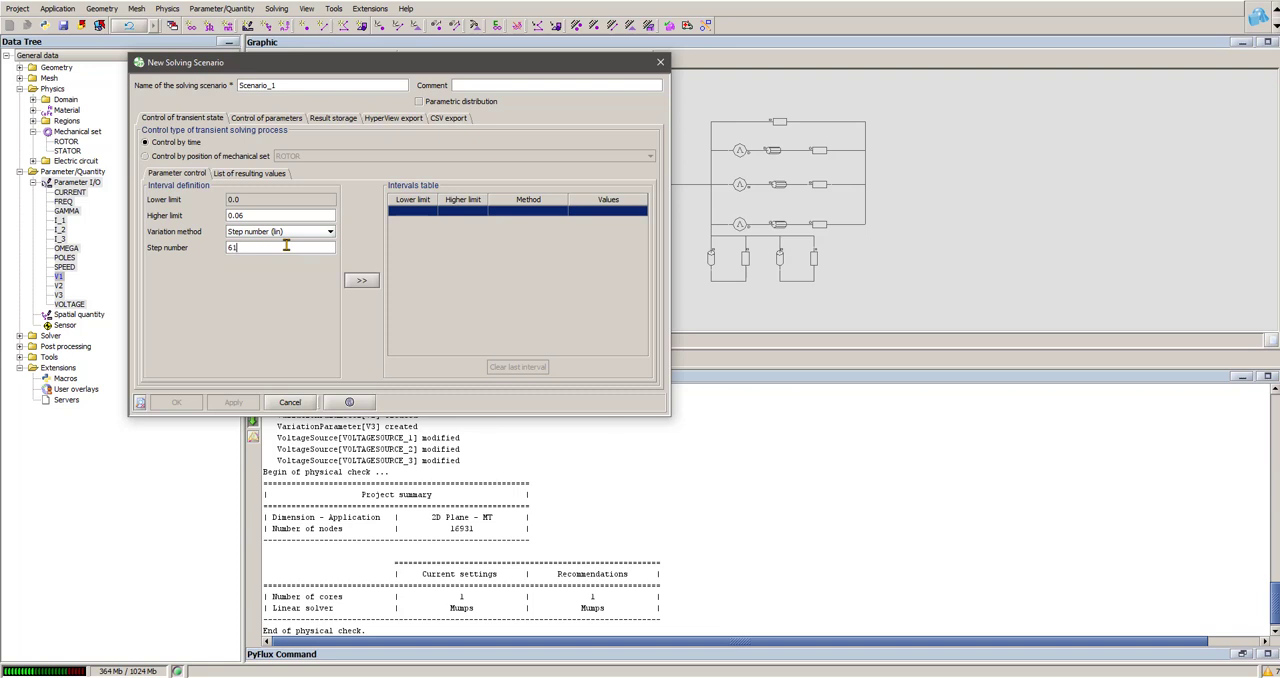
left_click(366, 281)
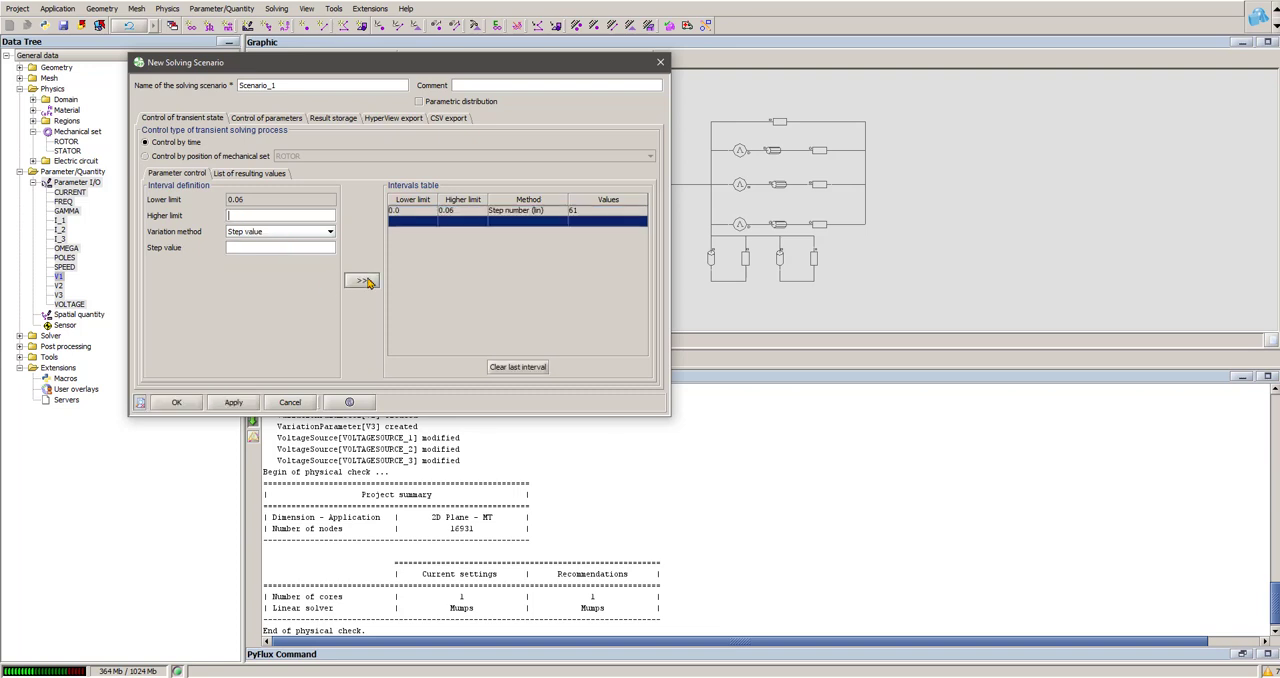
Step: Add VOLTAGE as a multi-value controlled parameter of the scenario, varying from 1 to 5 with a step value of 1
left_click(283, 122)
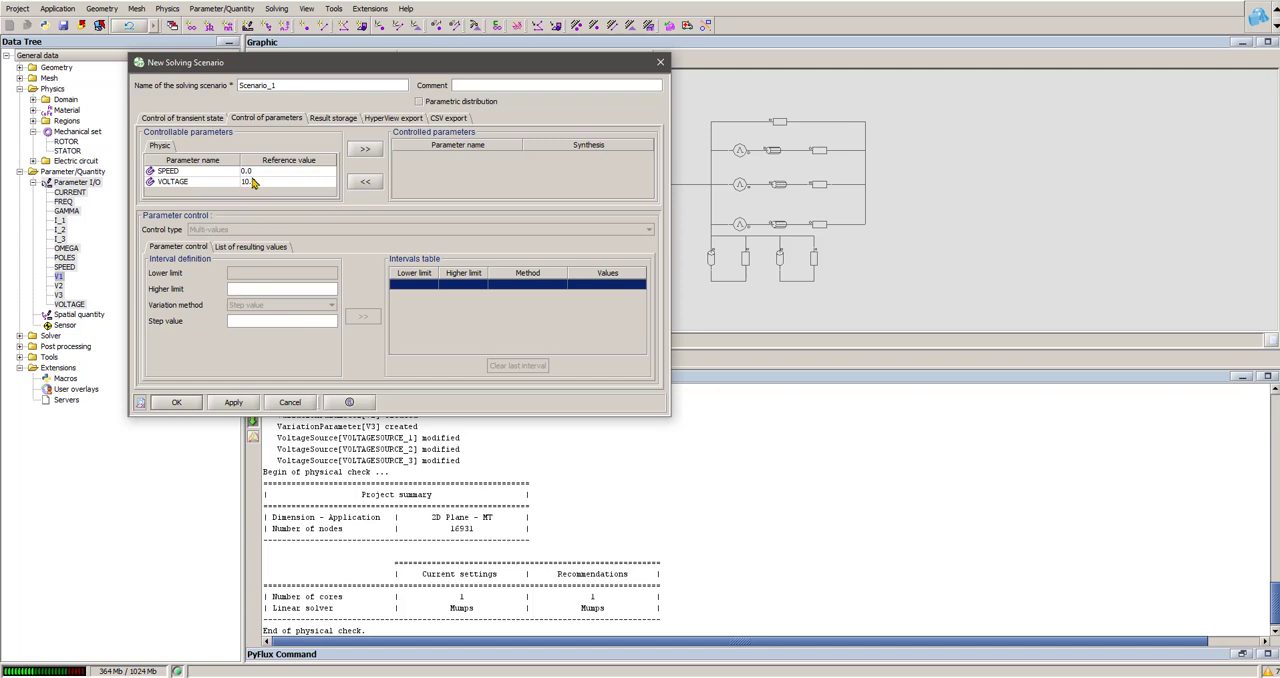
left_click(252, 182)
left_click(362, 150)
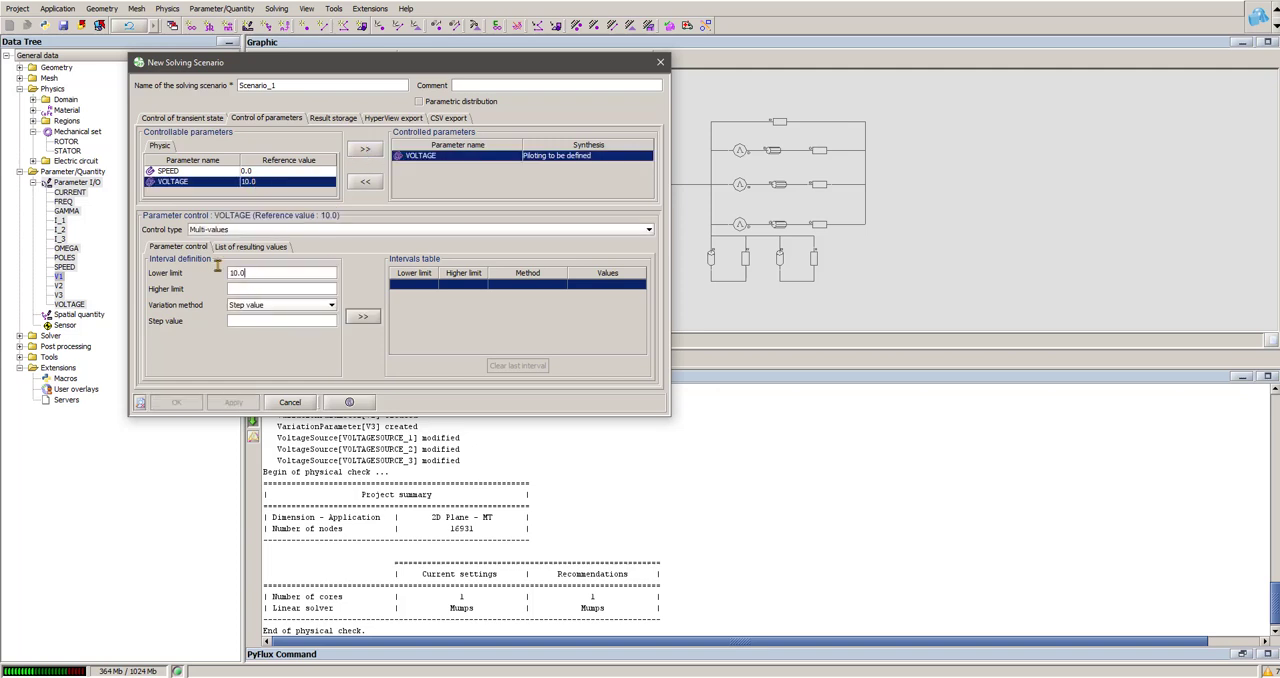
type("1")
left_click(269, 320)
left_click(372, 318)
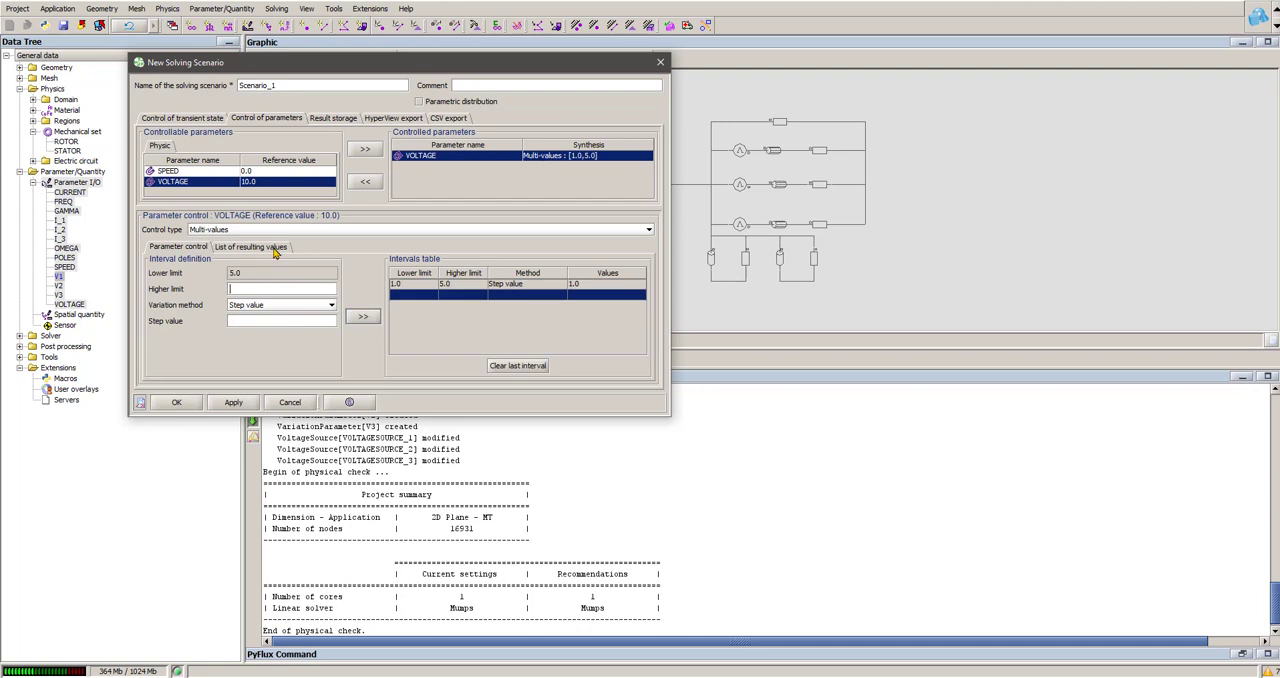
Step: Review the list of resulting VOLTAGE values, enable parametric distribution and create the solving scenario
left_click(274, 247)
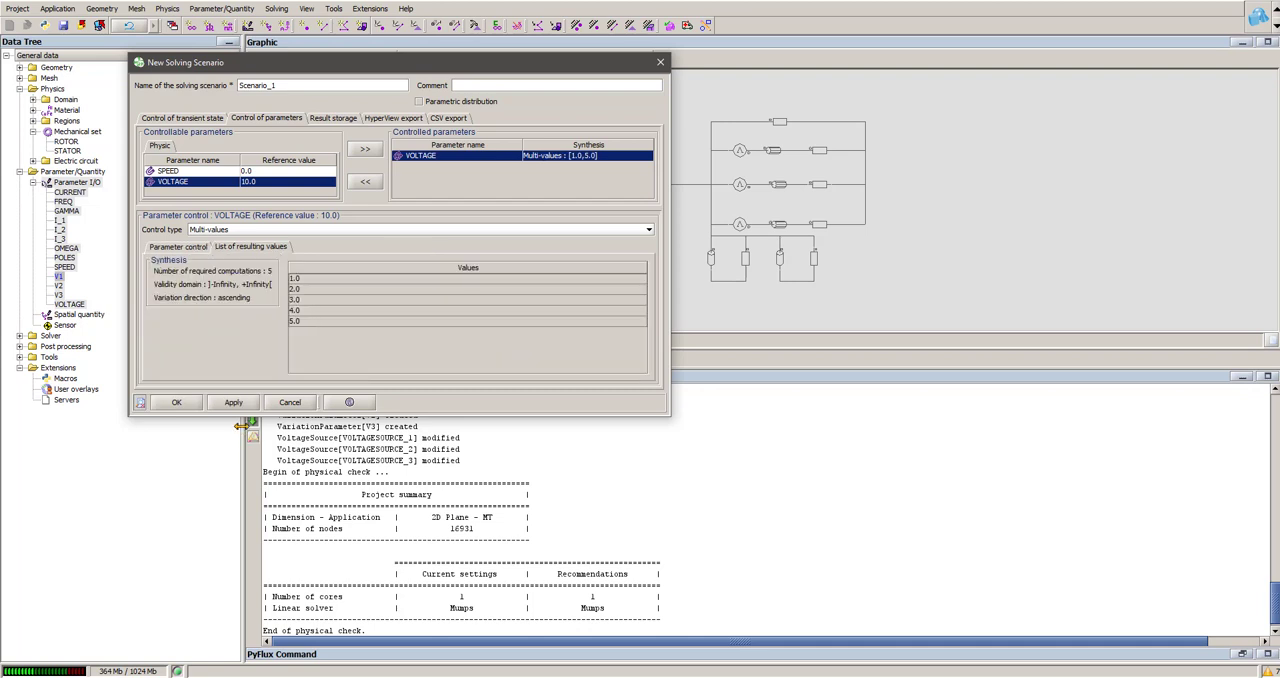
left_click(420, 102)
left_click(177, 403)
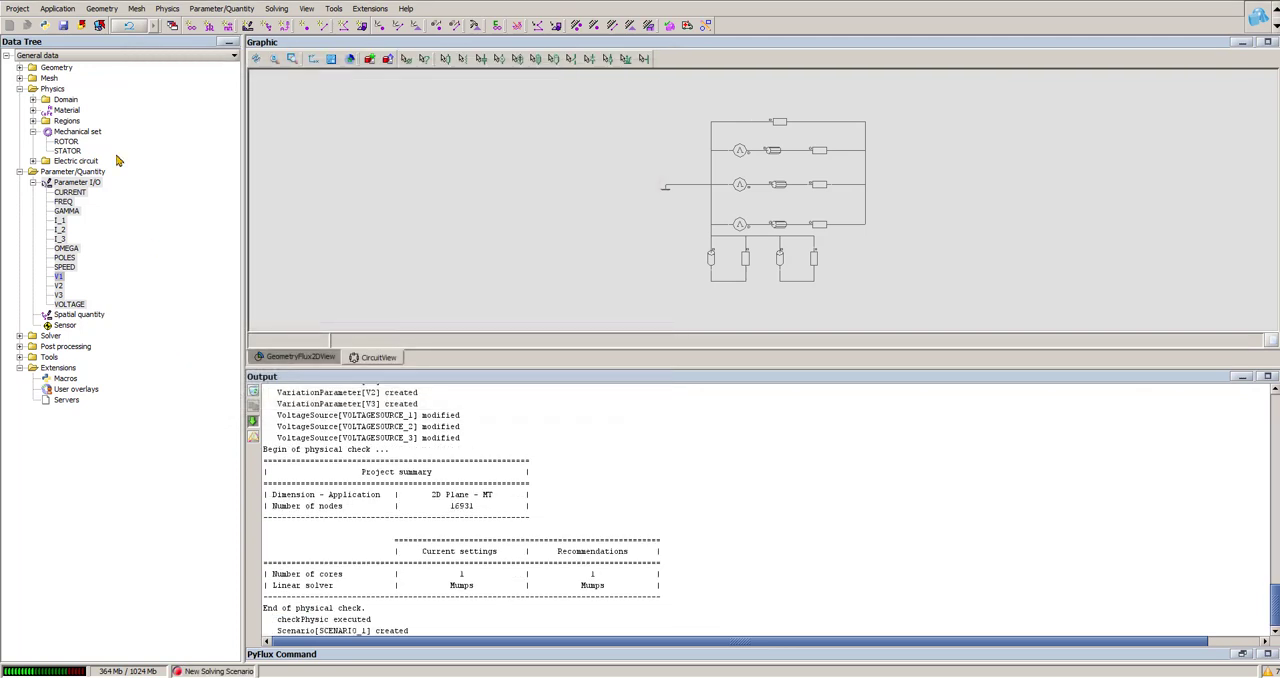
Step: Save the project, solve SCENARIO_1, and store the solved model as a new project named stall_torque_solved
left_click(64, 26)
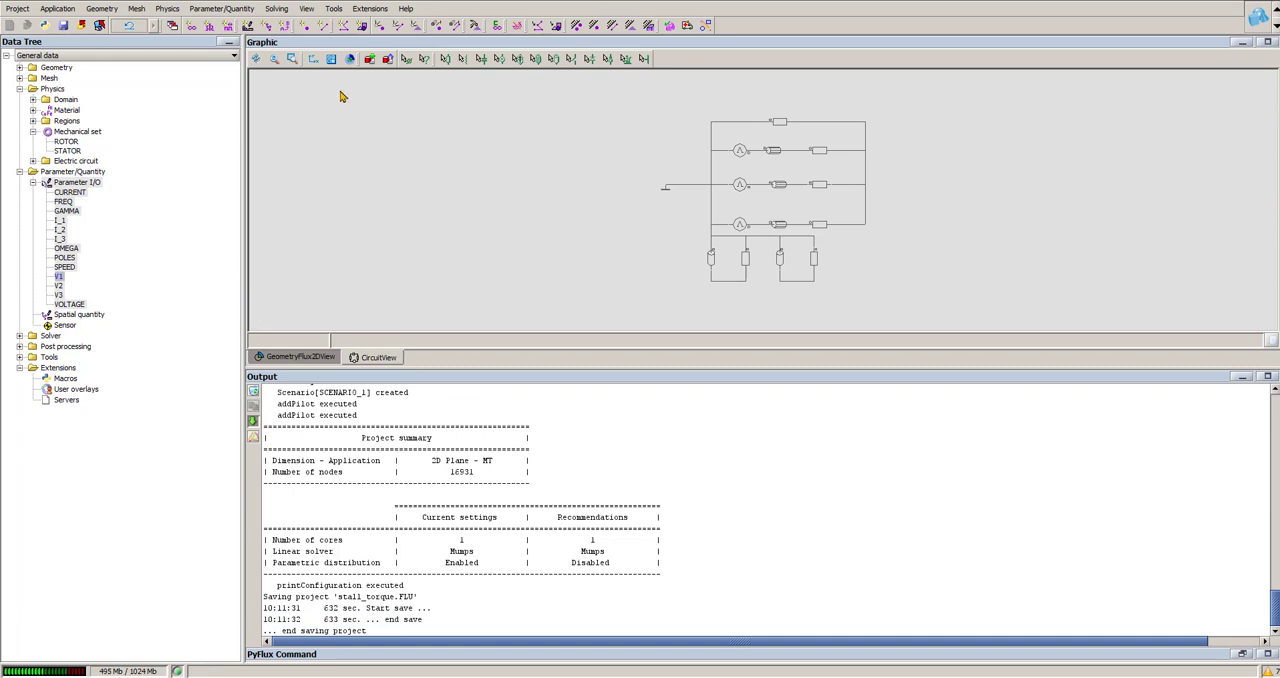
left_click(278, 9)
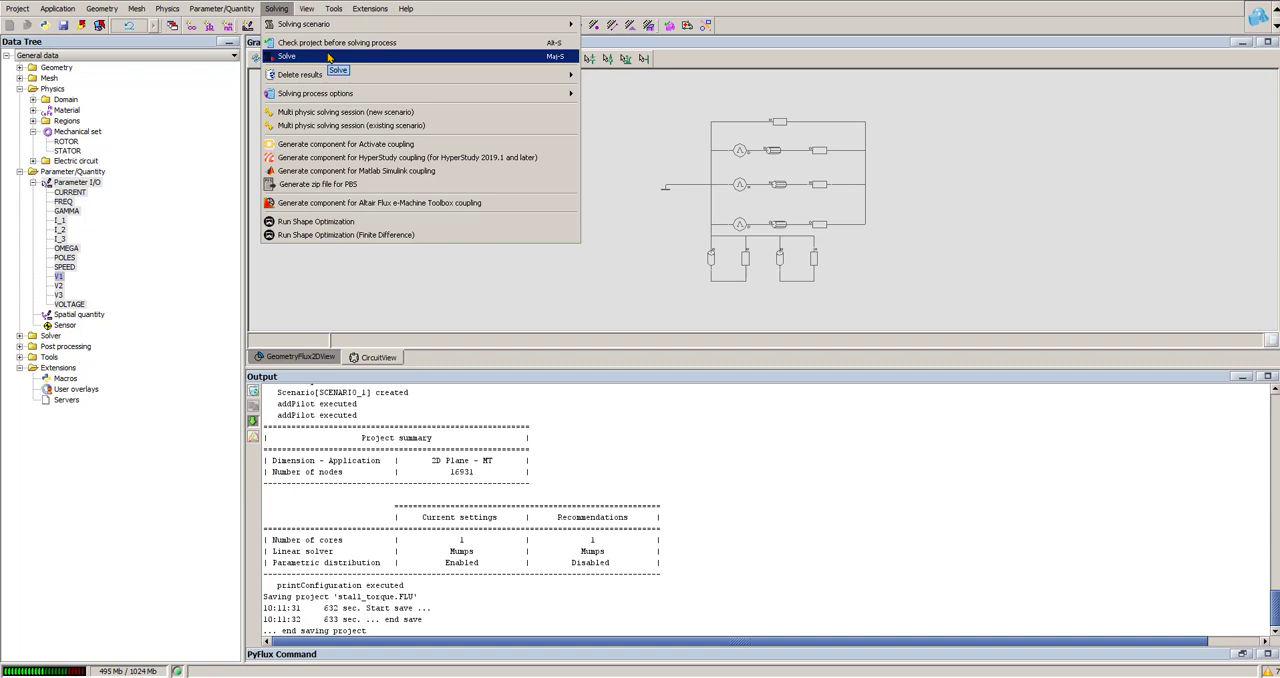
left_click(290, 56)
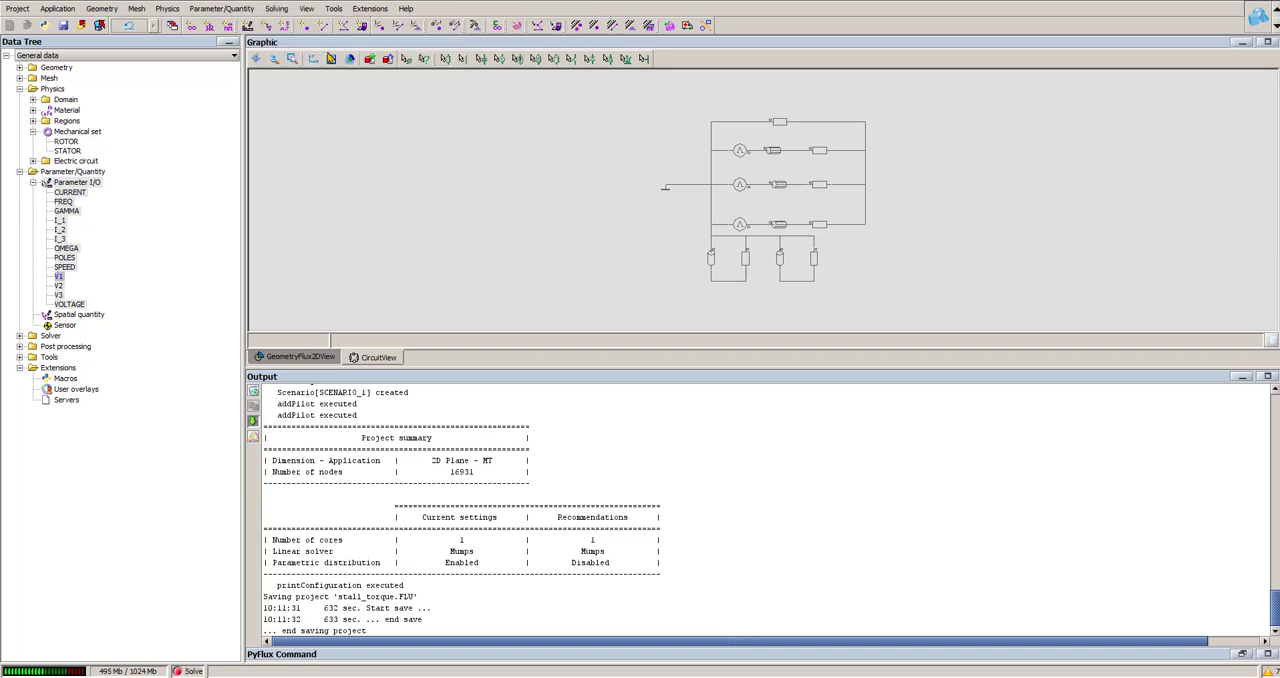
left_click(312, 138)
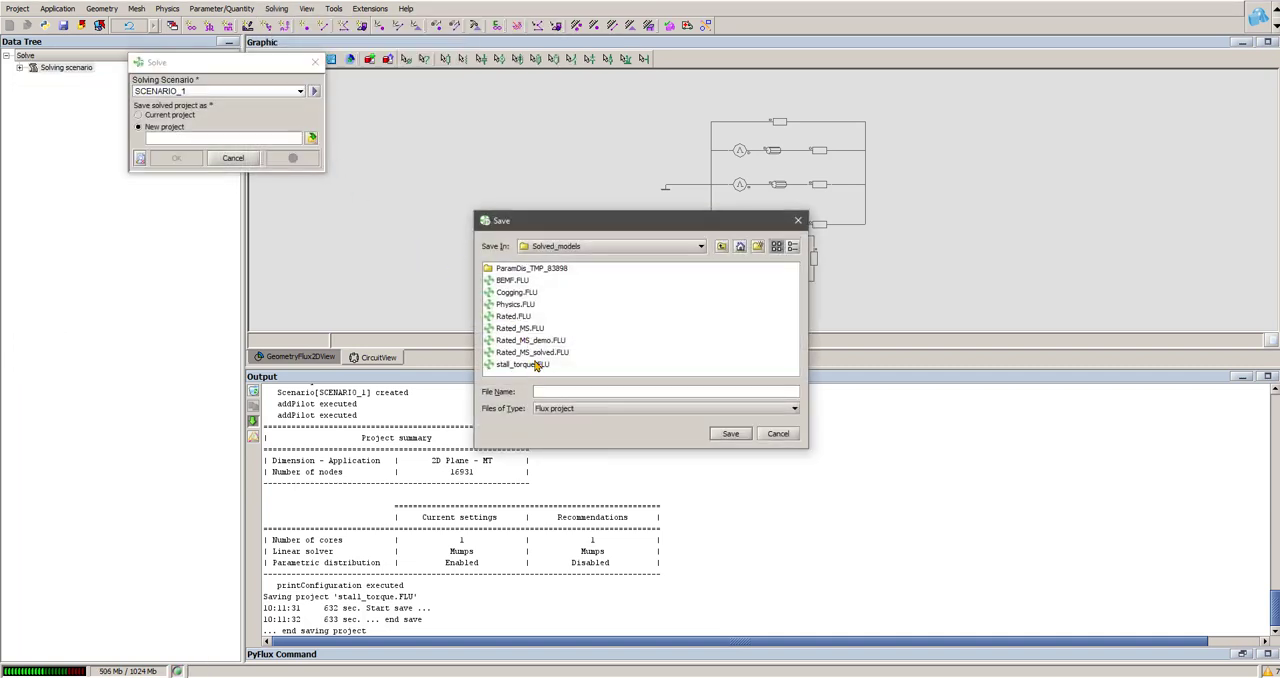
left_click(538, 364)
left_click(575, 392)
type("_solved.FLU")
left_click(736, 436)
left_click(192, 160)
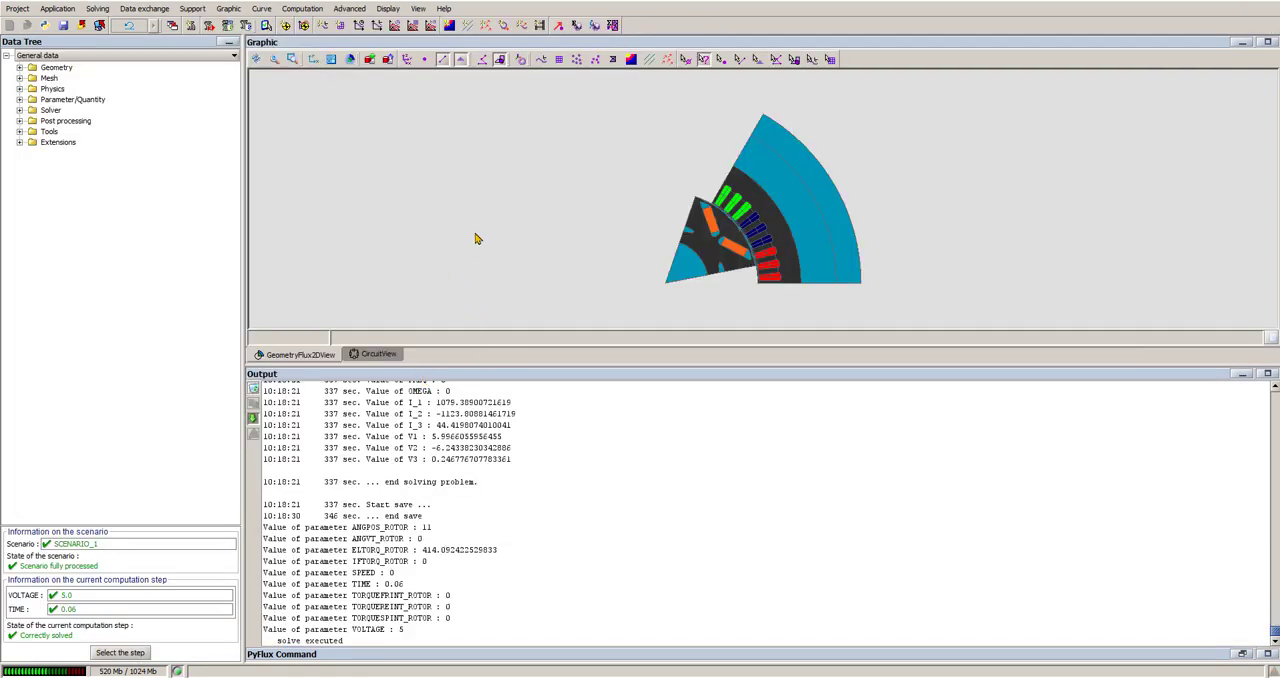
Step: Create a 3D curve of two I/O parameters plotting the ROTOR's electromagnetic torque against TIME and VOLTAGE
left_click(266, 9)
mouse_move(334, 42)
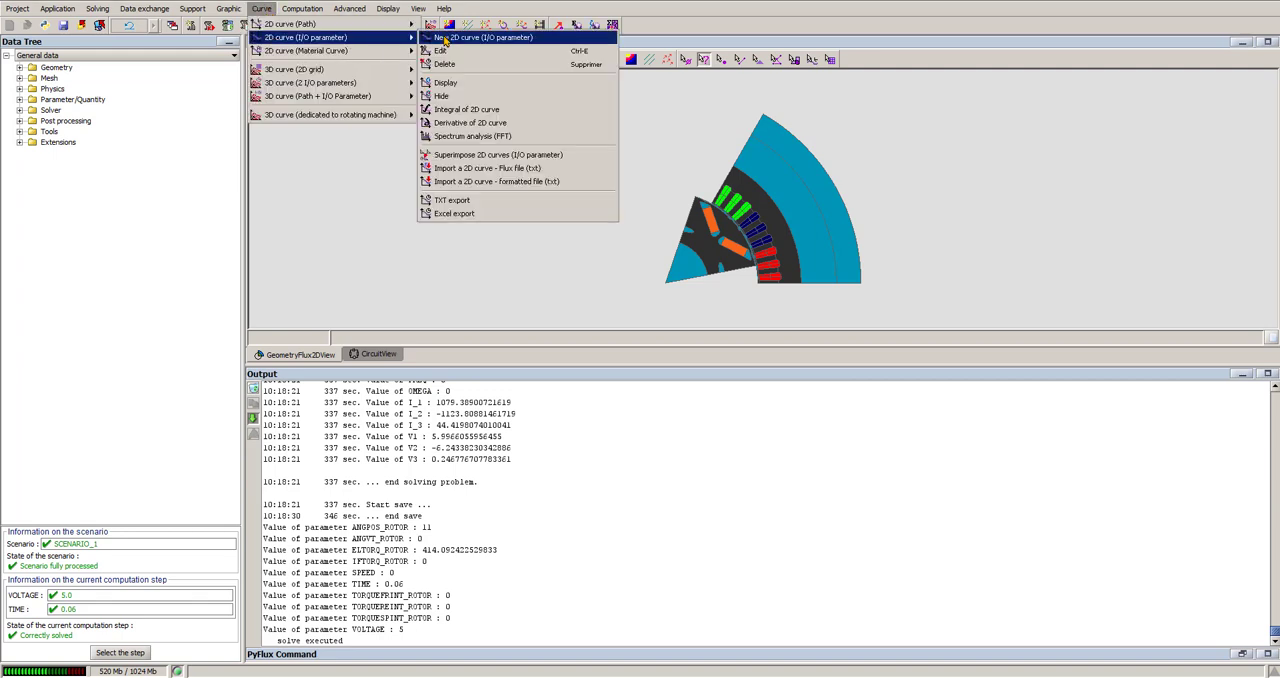
mouse_move(370, 84)
left_click(440, 86)
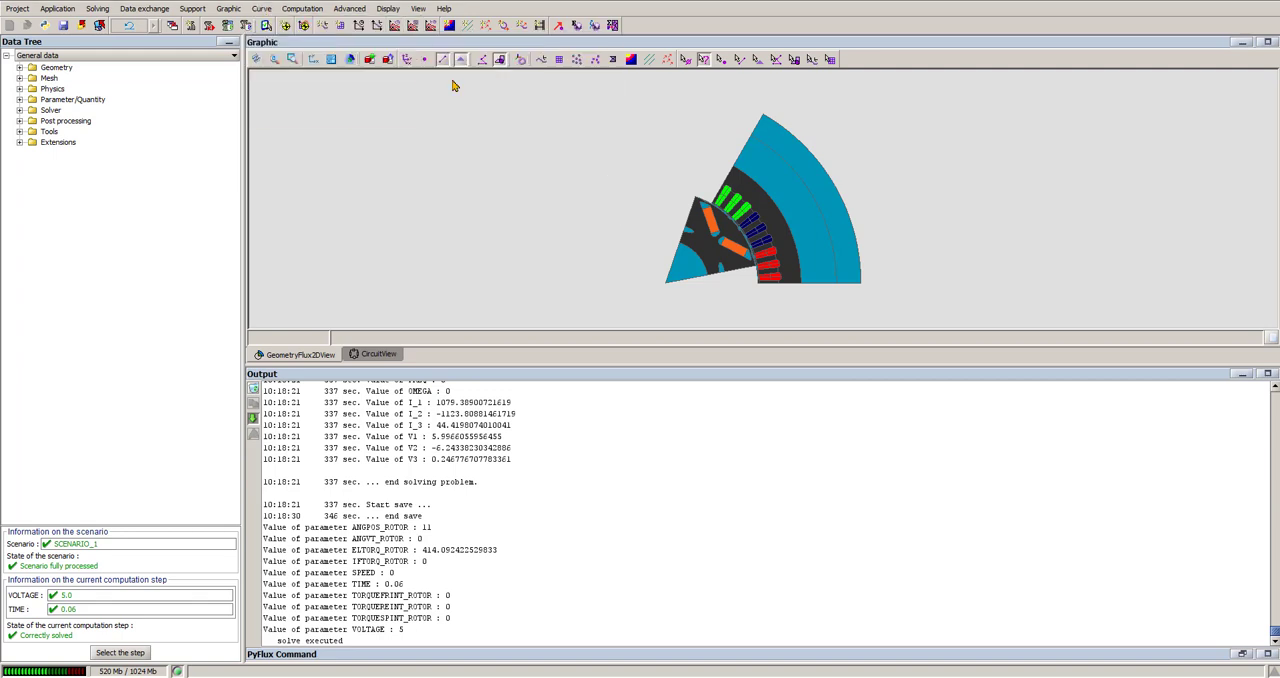
left_click_drag(449, 196, 626, 196)
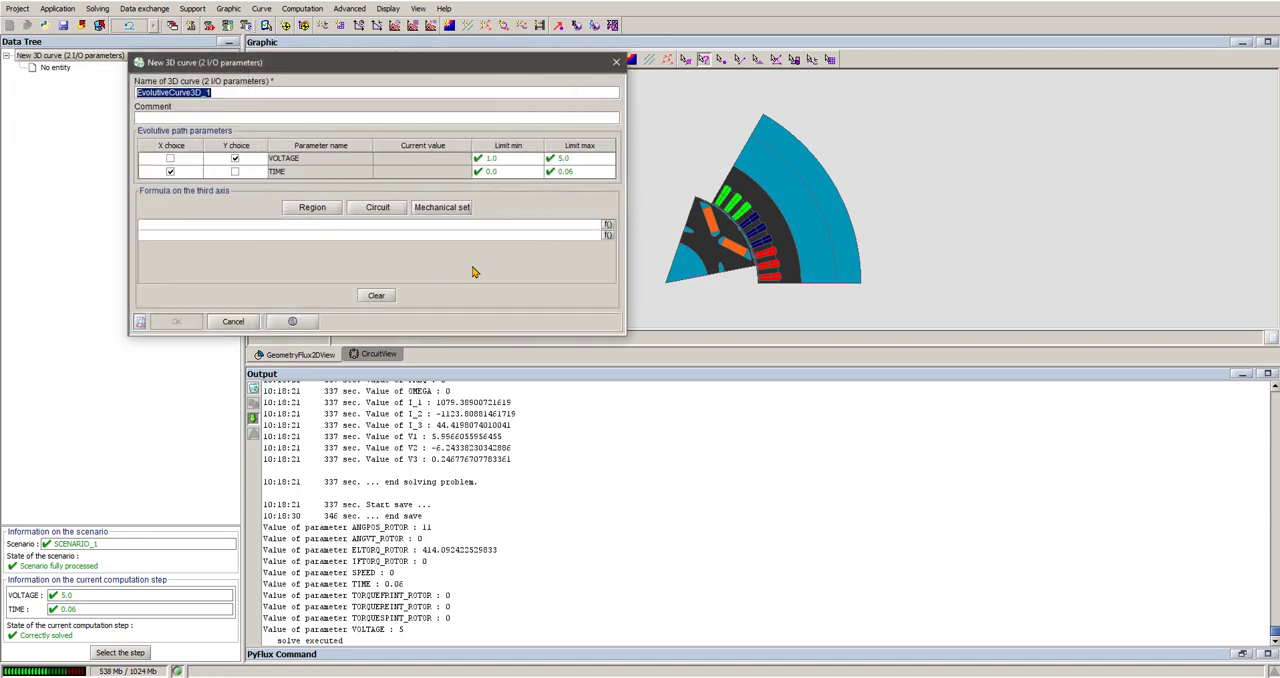
left_click(452, 210)
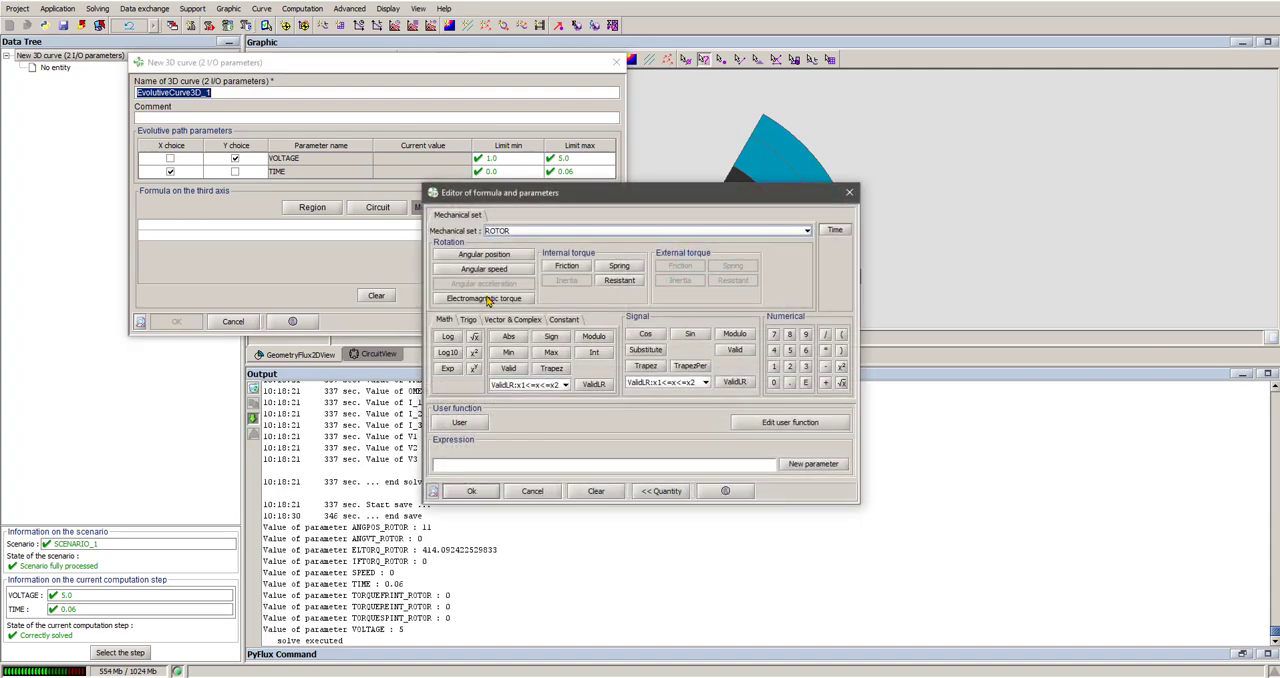
left_click(471, 491)
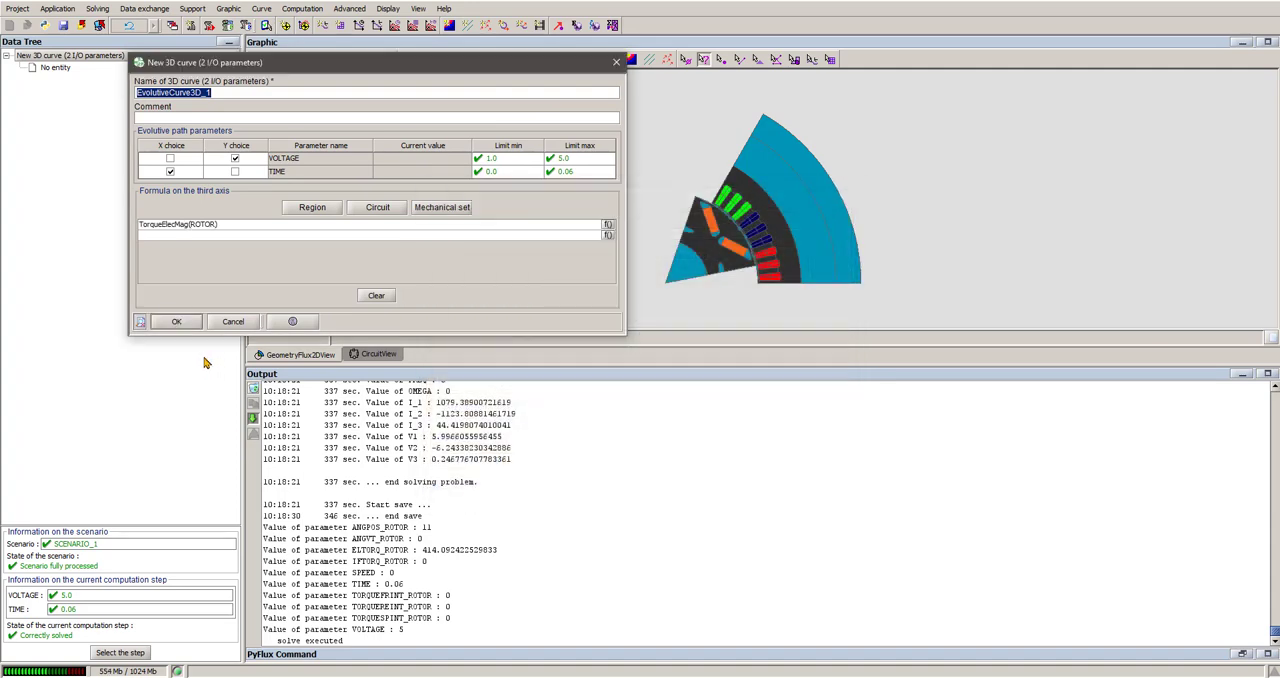
left_click(184, 323)
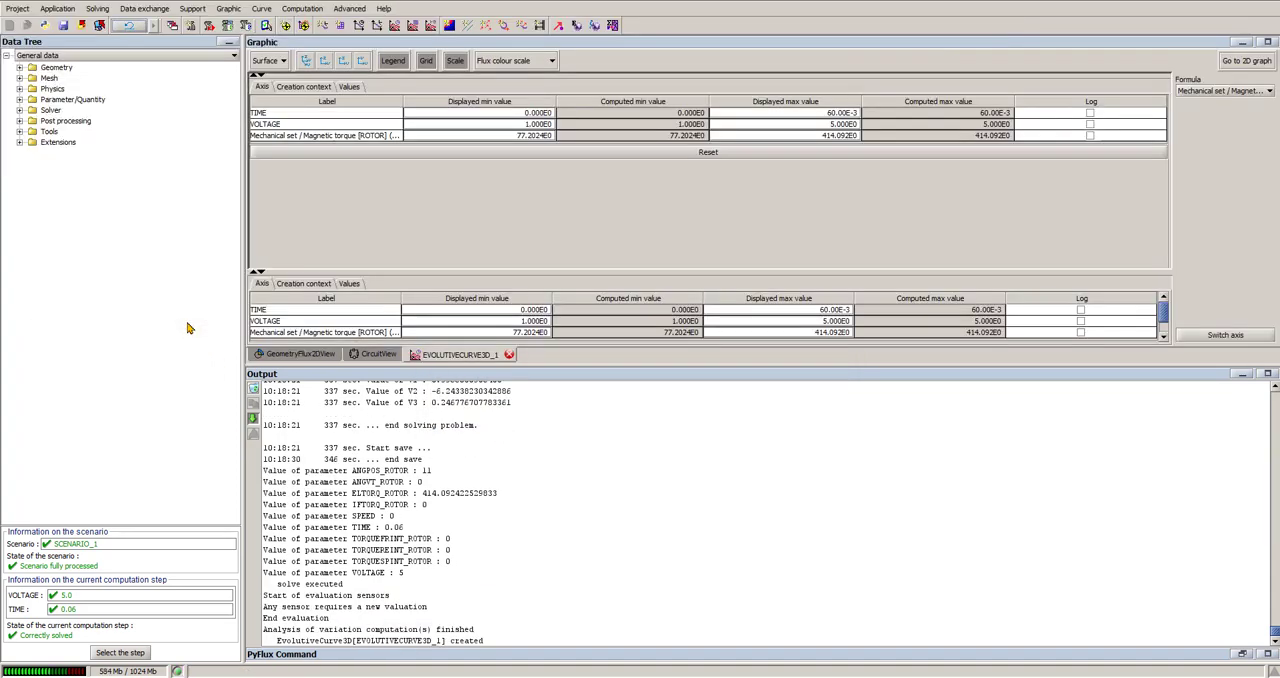
Step: Show the rotor torque curve as a 2D graph and enlarge it by collapsing the output and quantity areas
left_click(1243, 374)
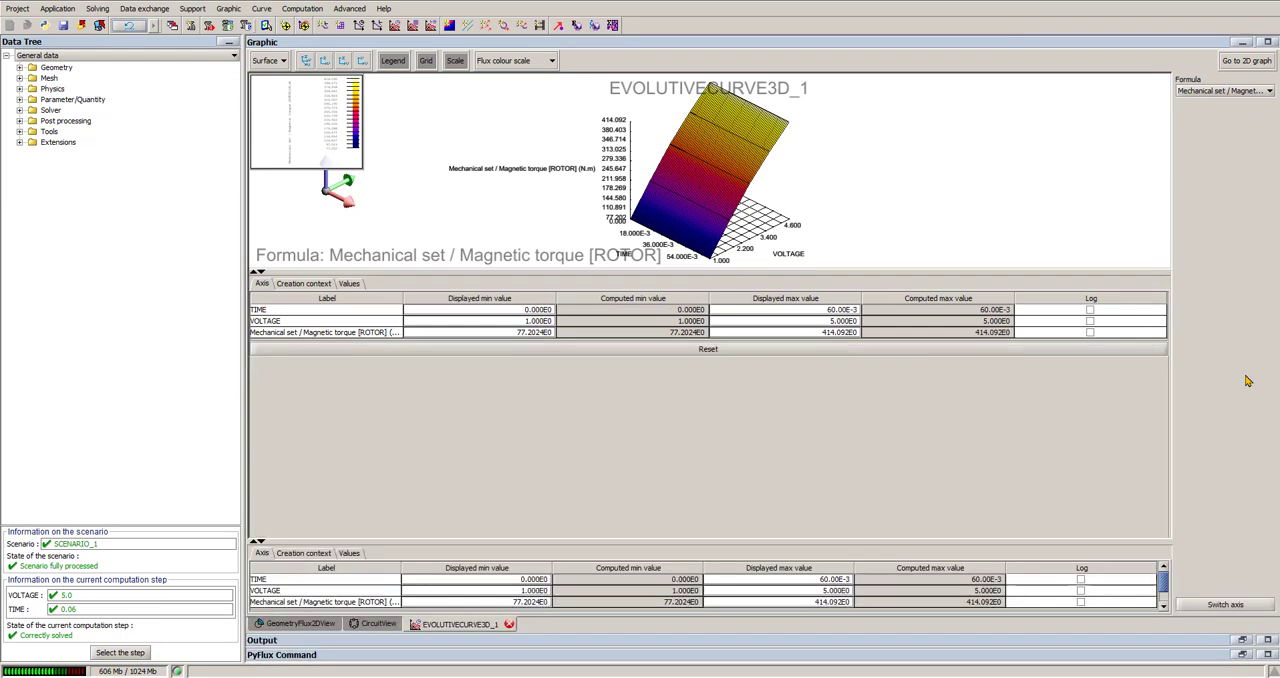
left_click(1246, 62)
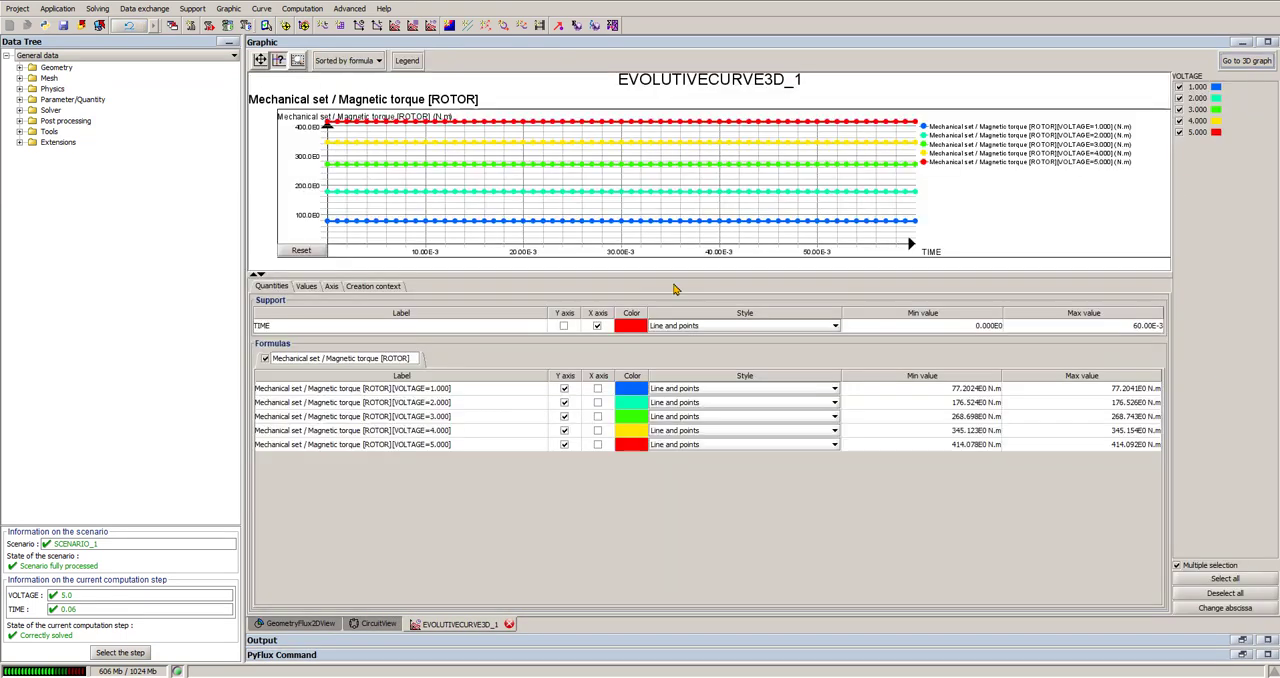
left_click(256, 275)
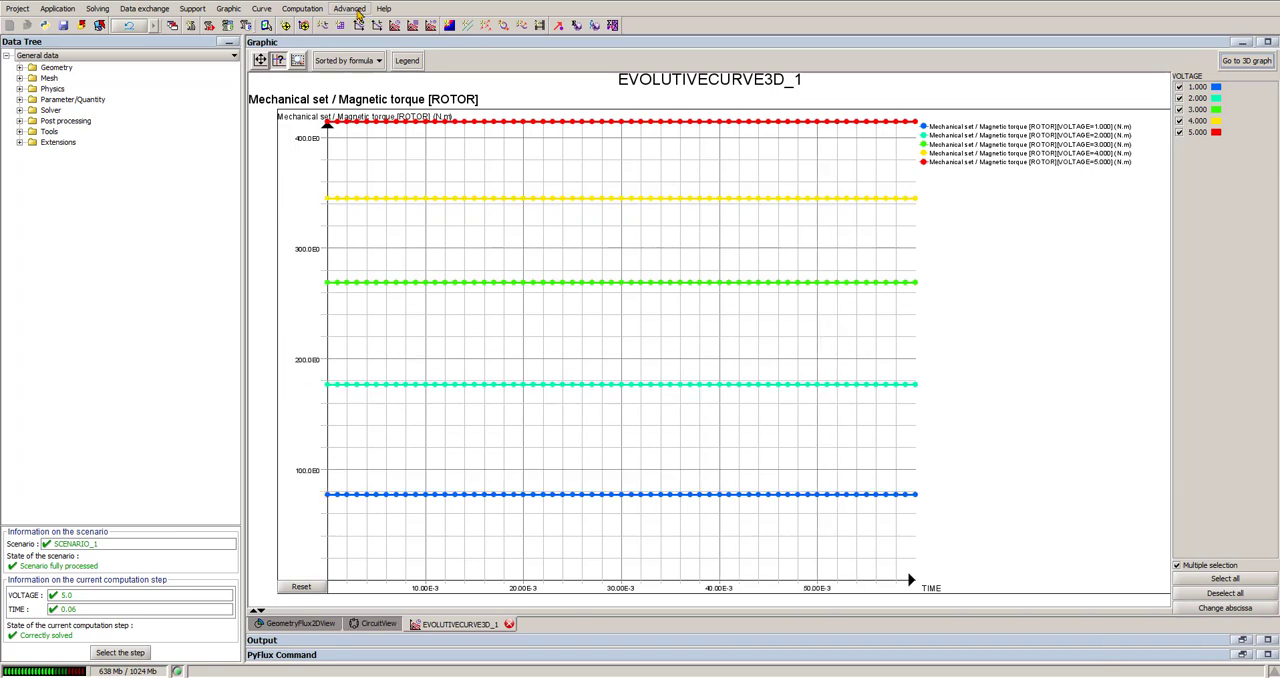
Step: Start a second 3D curve of two I/O parameters and choose voltage sources as the circuit components to compute on
left_click(266, 9)
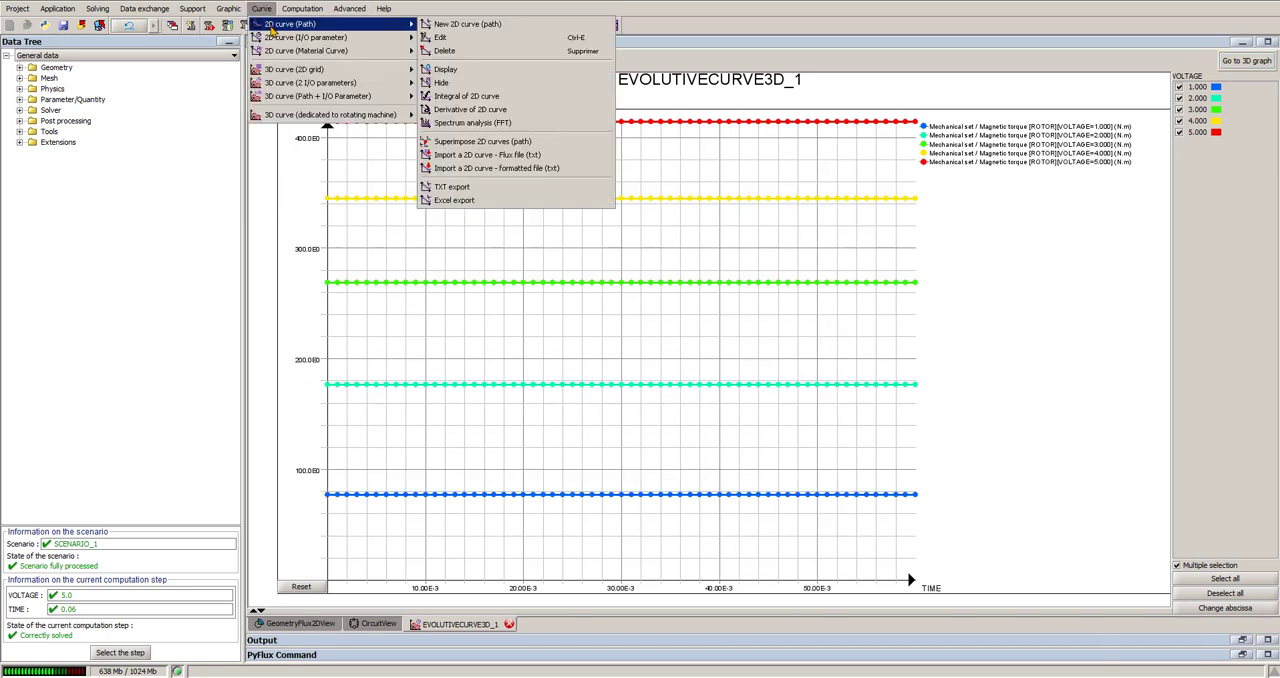
mouse_move(348, 86)
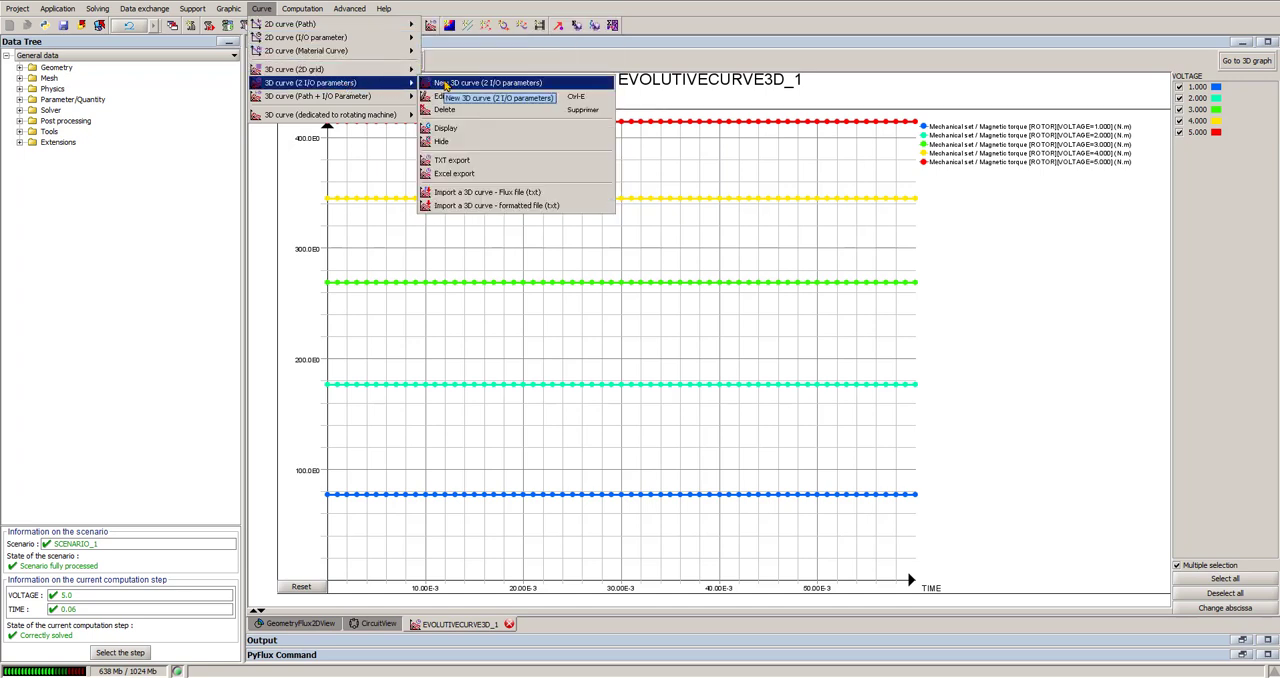
left_click(446, 86)
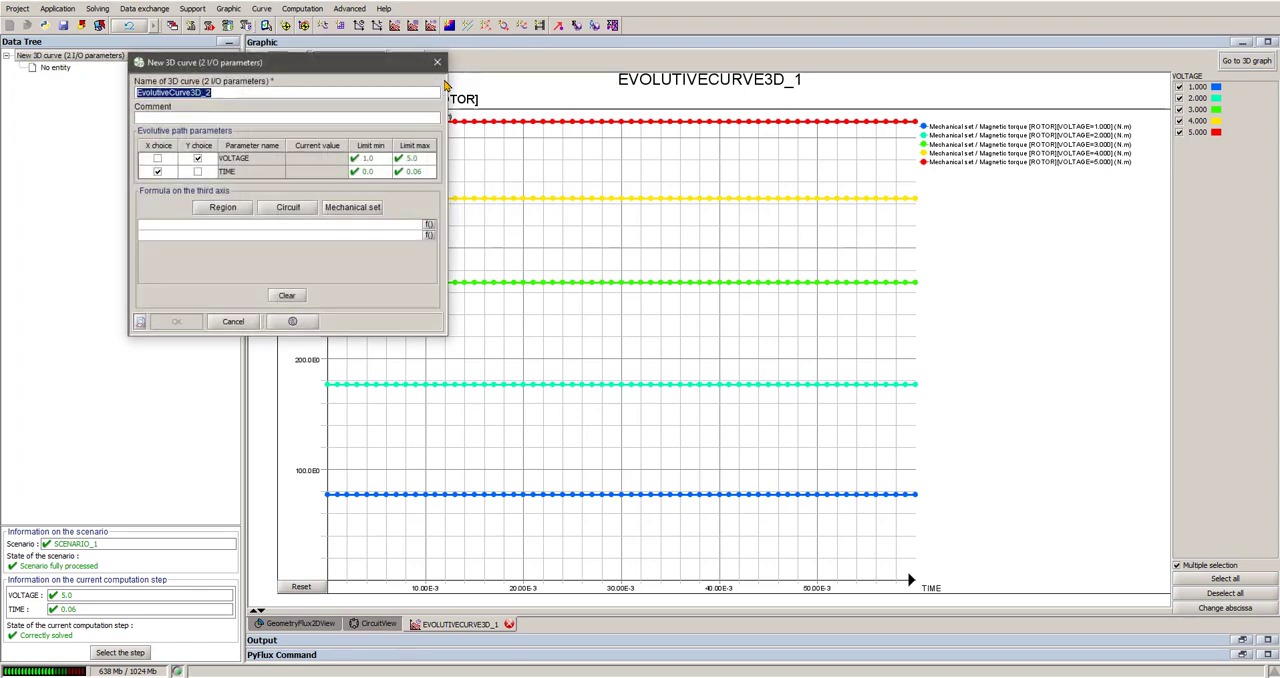
left_click(290, 207)
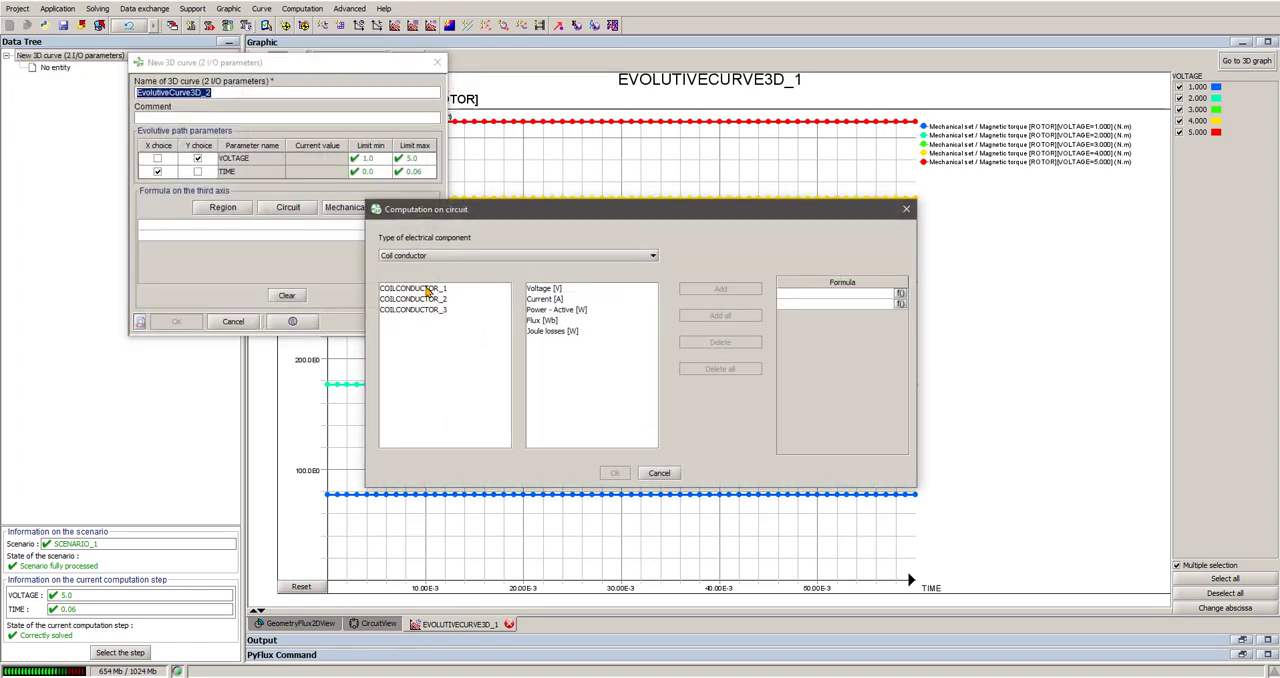
left_click(422, 289)
left_click(424, 311, "shift")
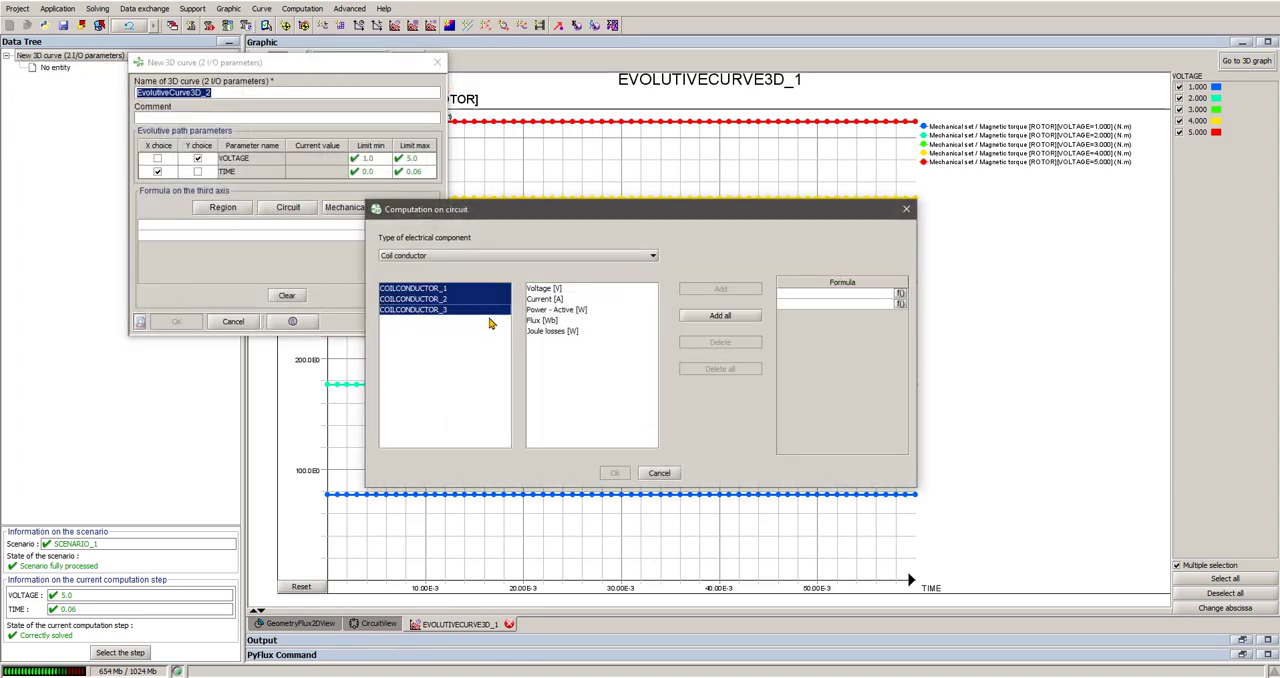
left_click(430, 256)
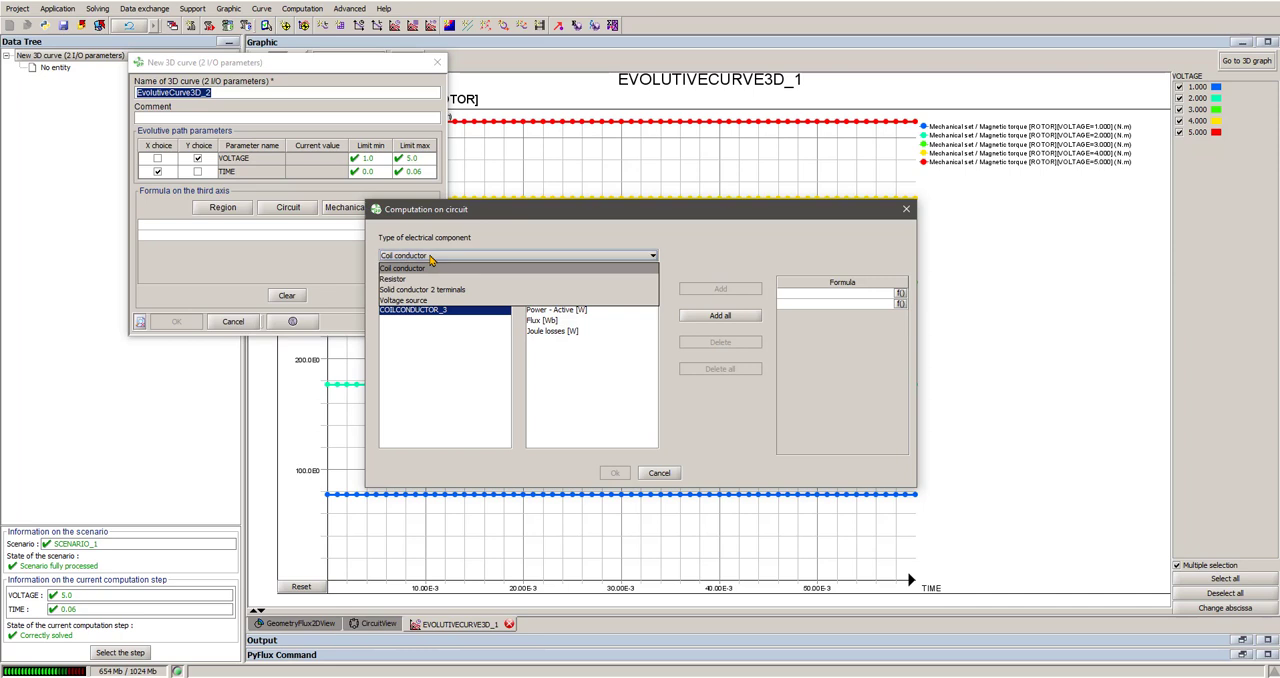
left_click(418, 300)
Step: Add the currents of VOLTAGESOURCE_1, VOLTAGESOURCE_2 and VOLTAGESOURCE_3 as formulas and create the 3D curve
left_click(427, 289)
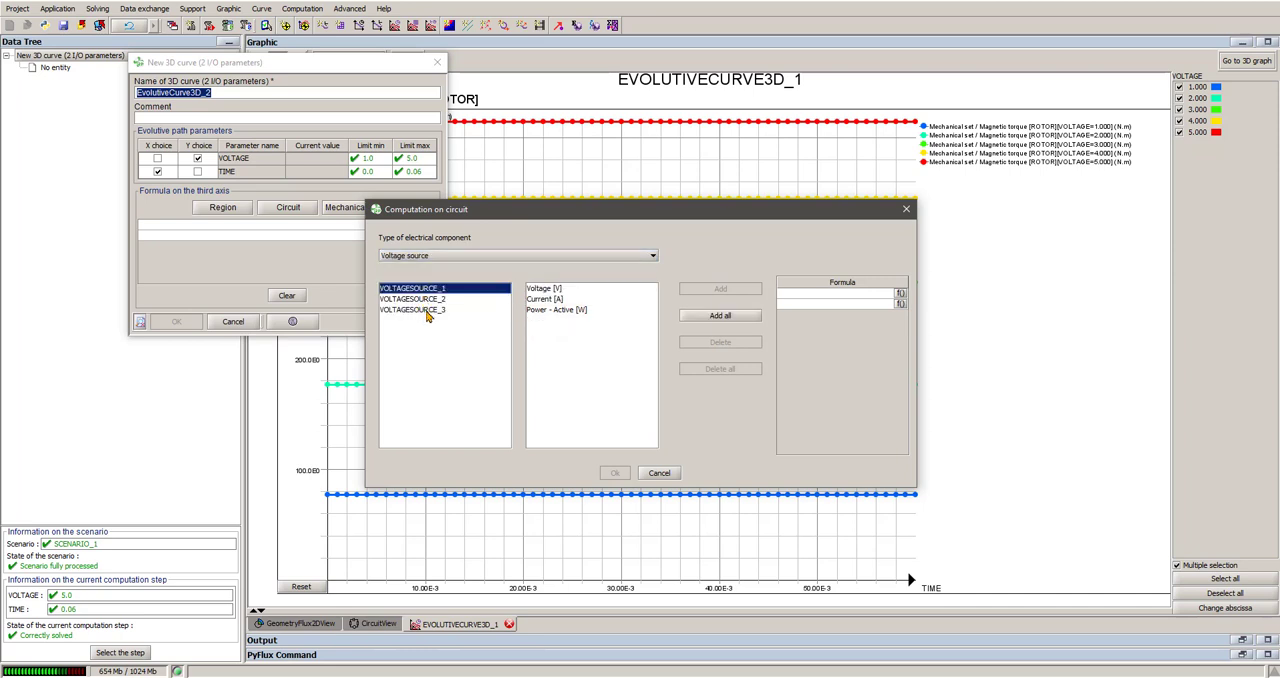
left_click(427, 311, "shift")
left_click(545, 299)
left_click(720, 289)
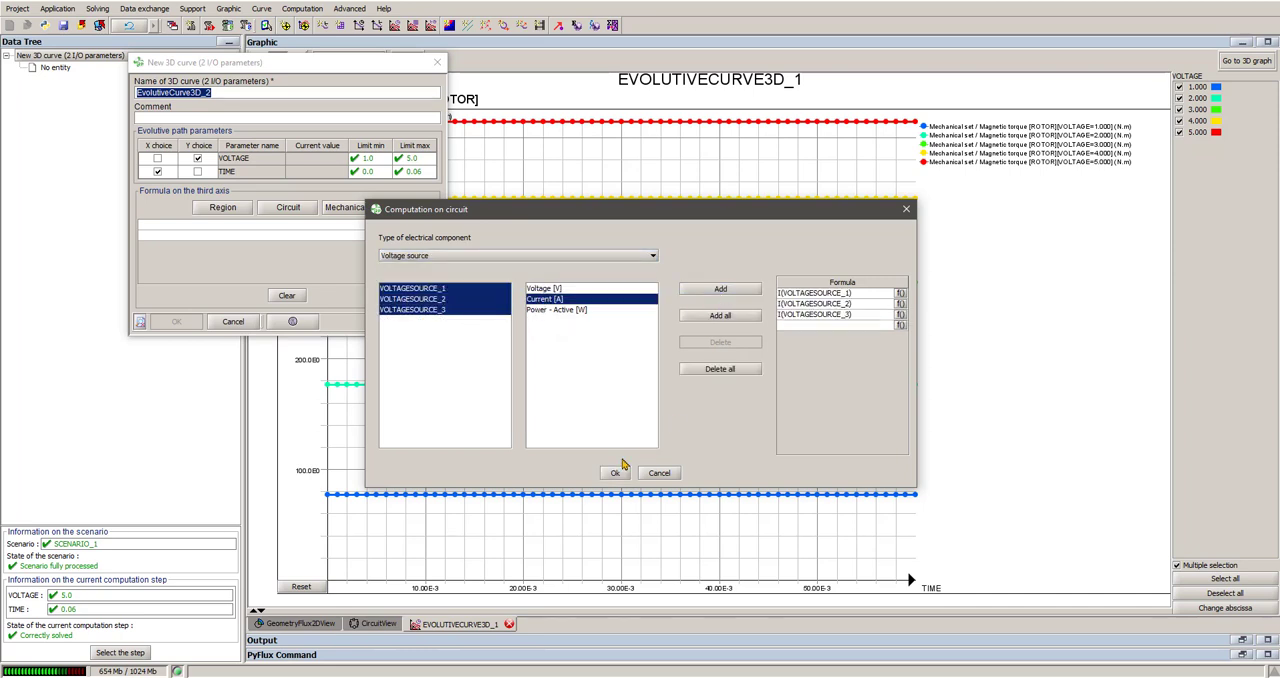
left_click(615, 472)
left_click(184, 321)
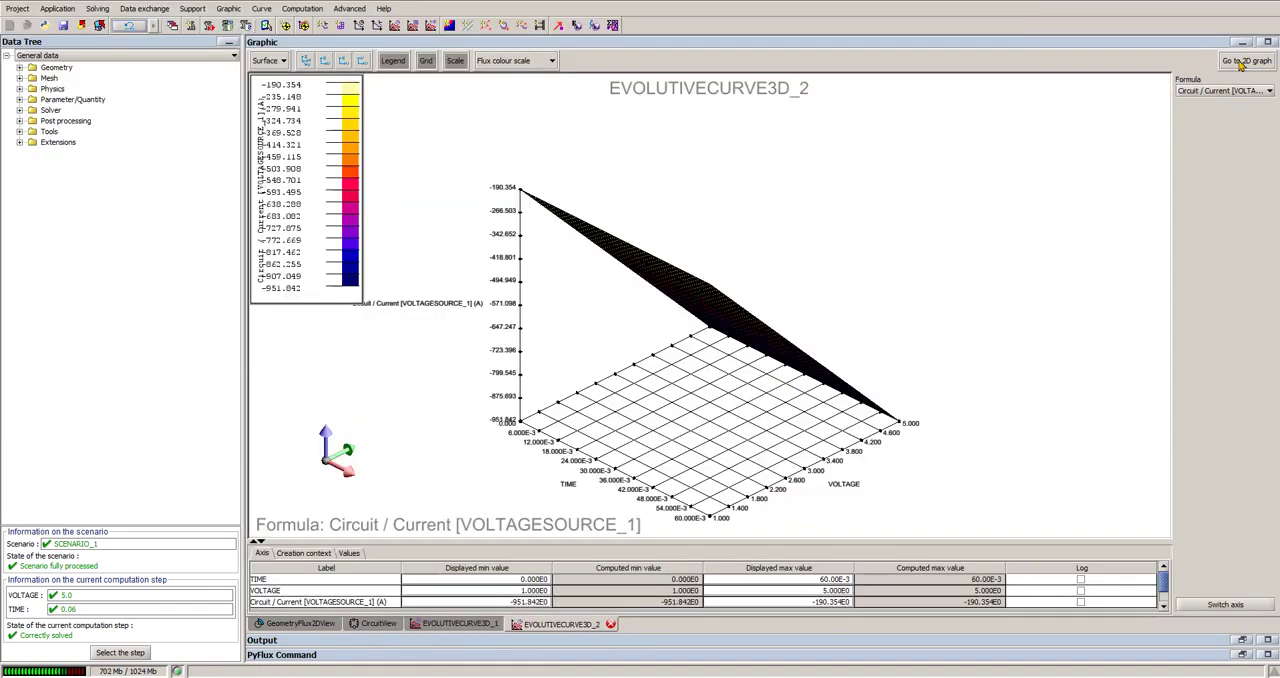
Step: Show the current curves as 2D graphs and examine the currents of all three voltage sources for each VOLTAGE value
left_click(1240, 62)
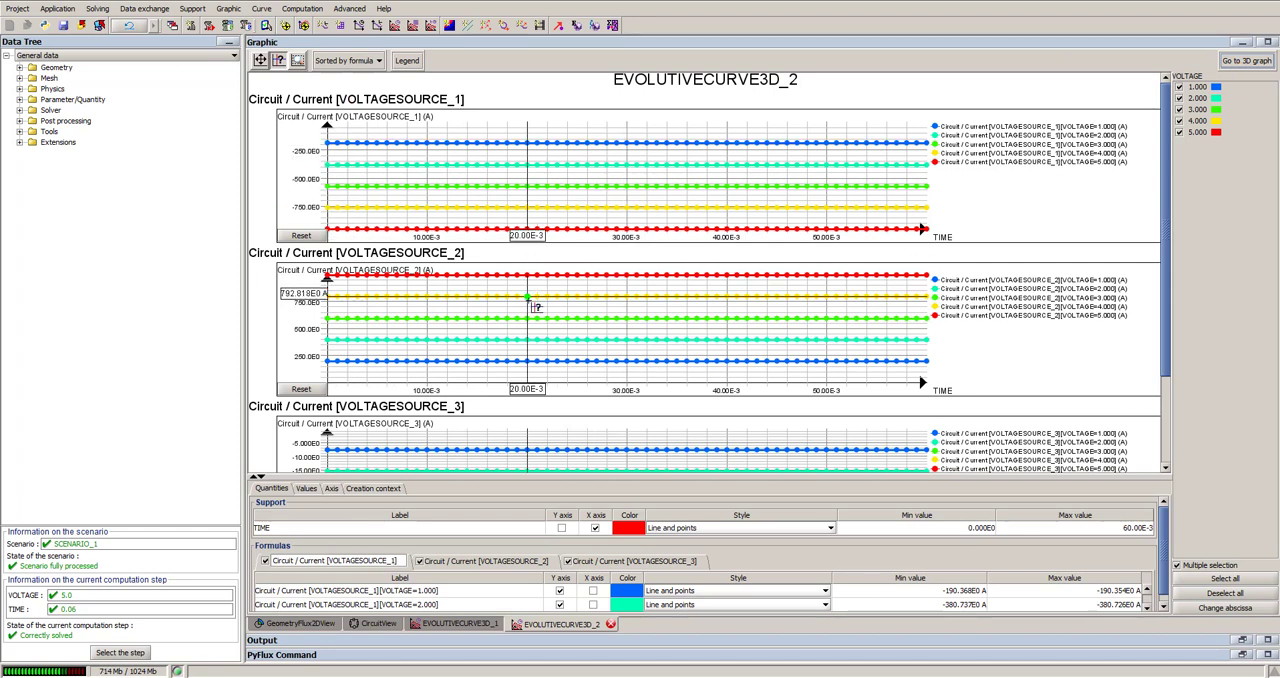
scroll(535, 307, "down", 3)
scroll(535, 298, "up", 3)
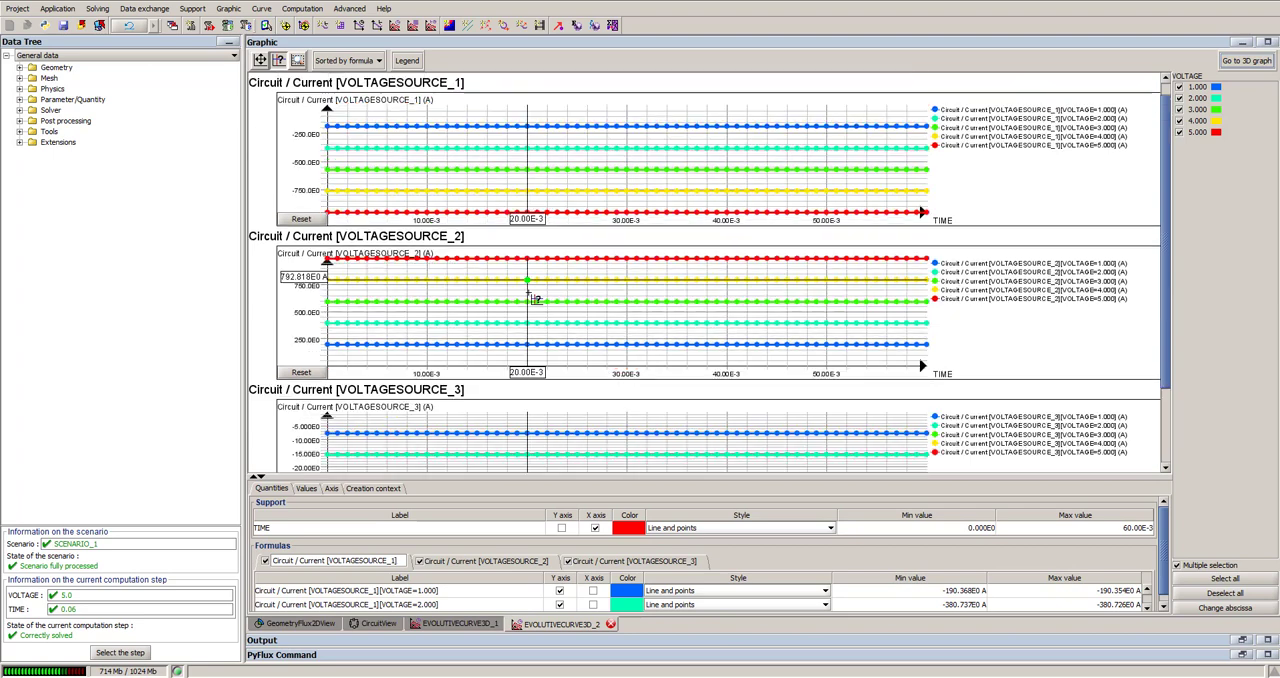
scroll(563, 303, "up", 1)
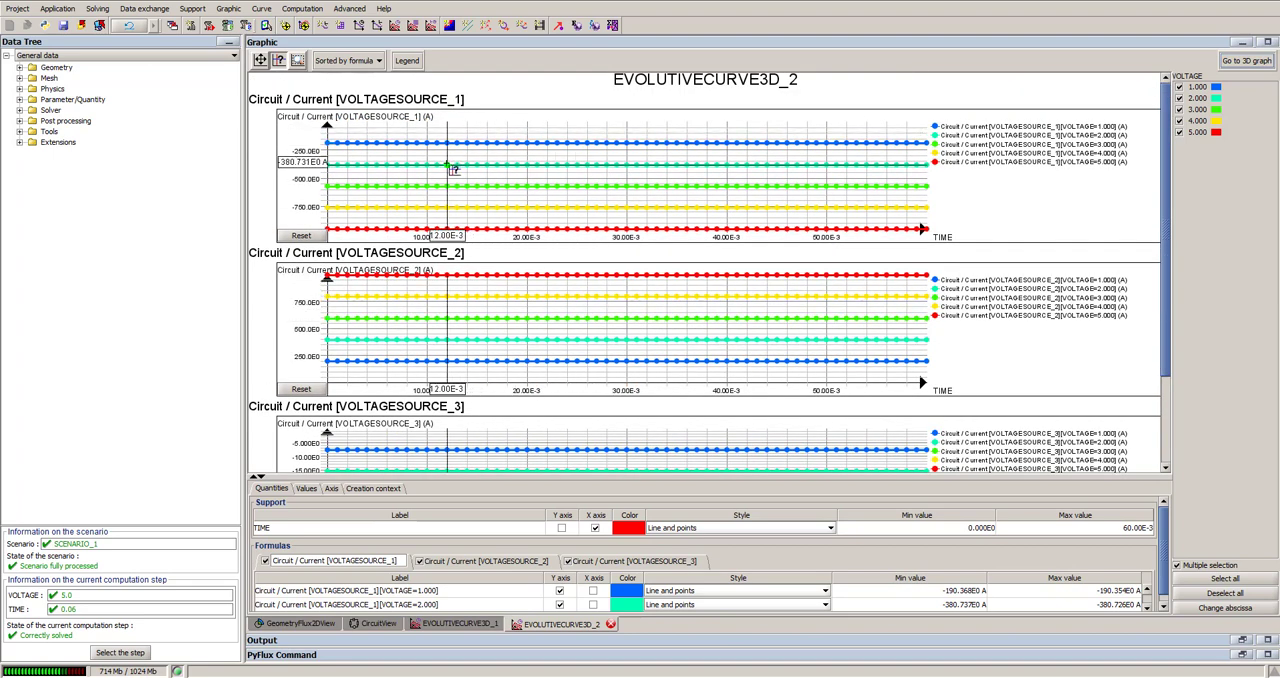
scroll(560, 360, "down", 3)
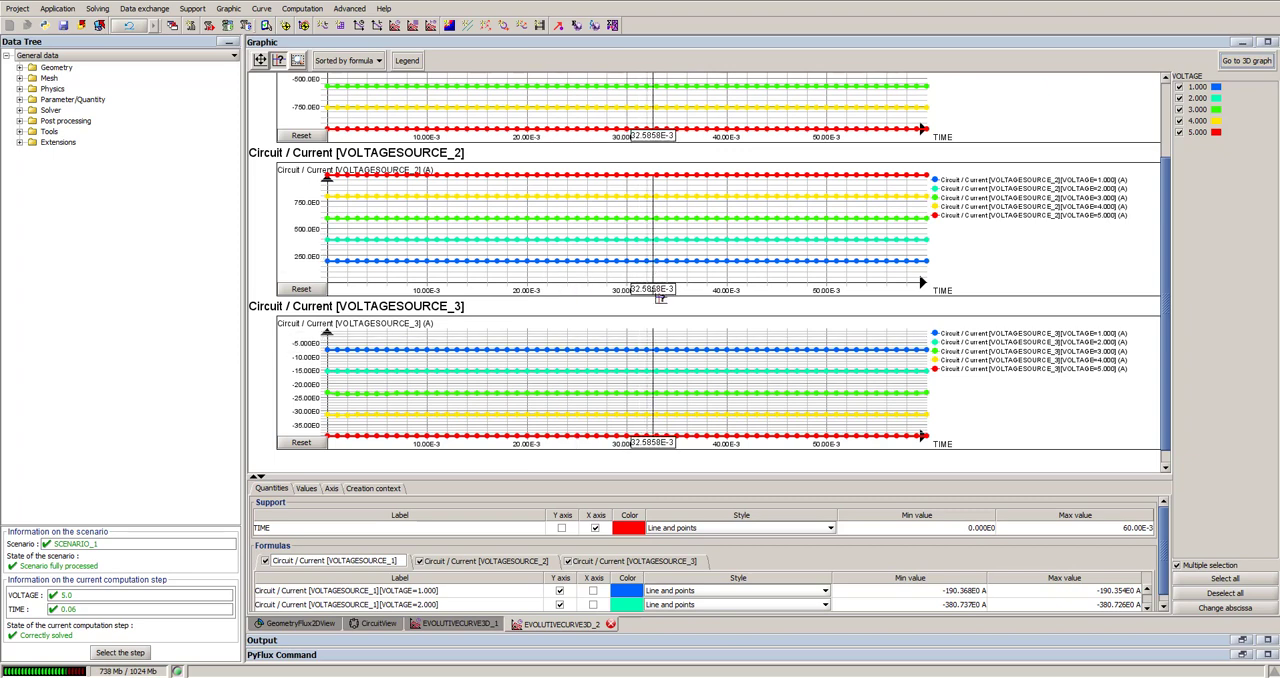
scroll(520, 255, "up", 2)
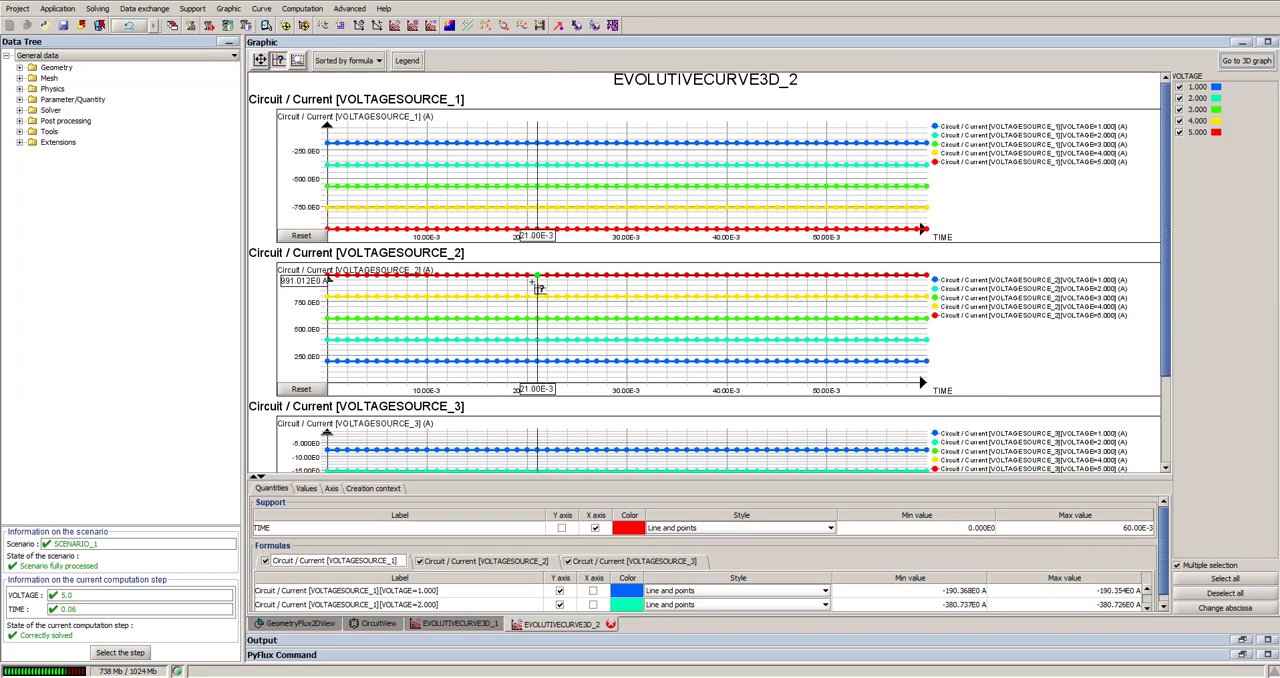
Step: Compare the rotor magnetic torque graph with the voltage source current graphs
left_click(452, 625)
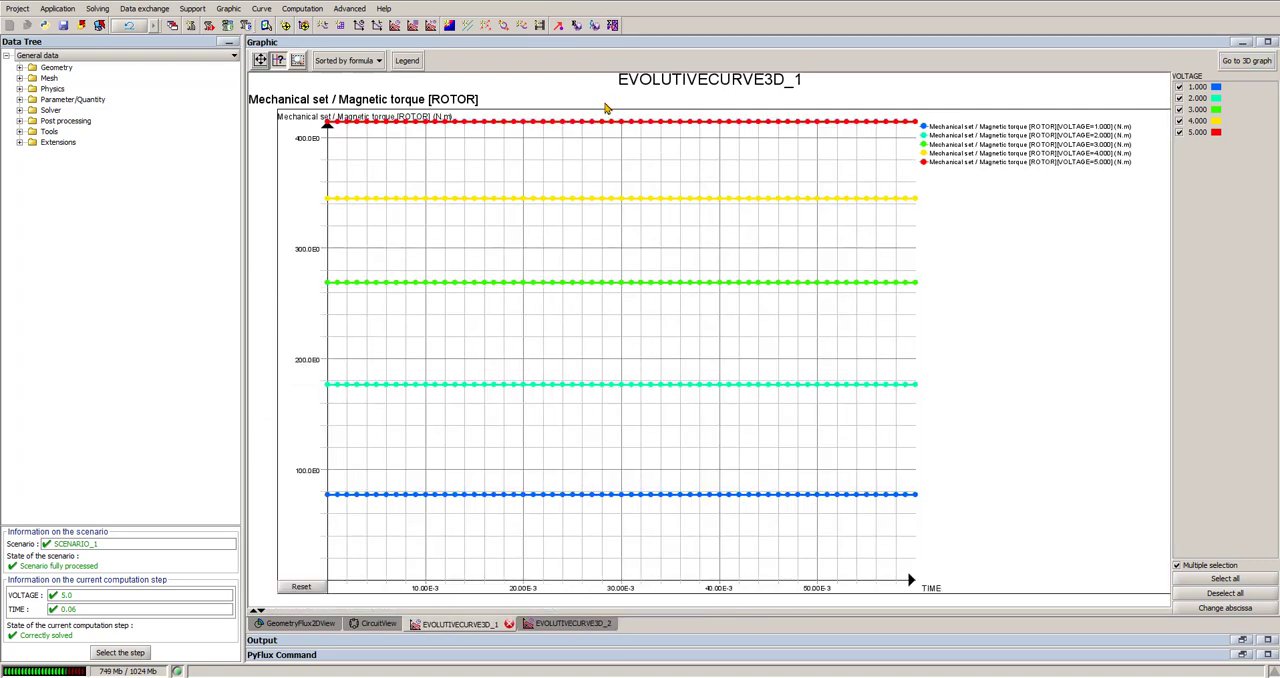
left_click(572, 626)
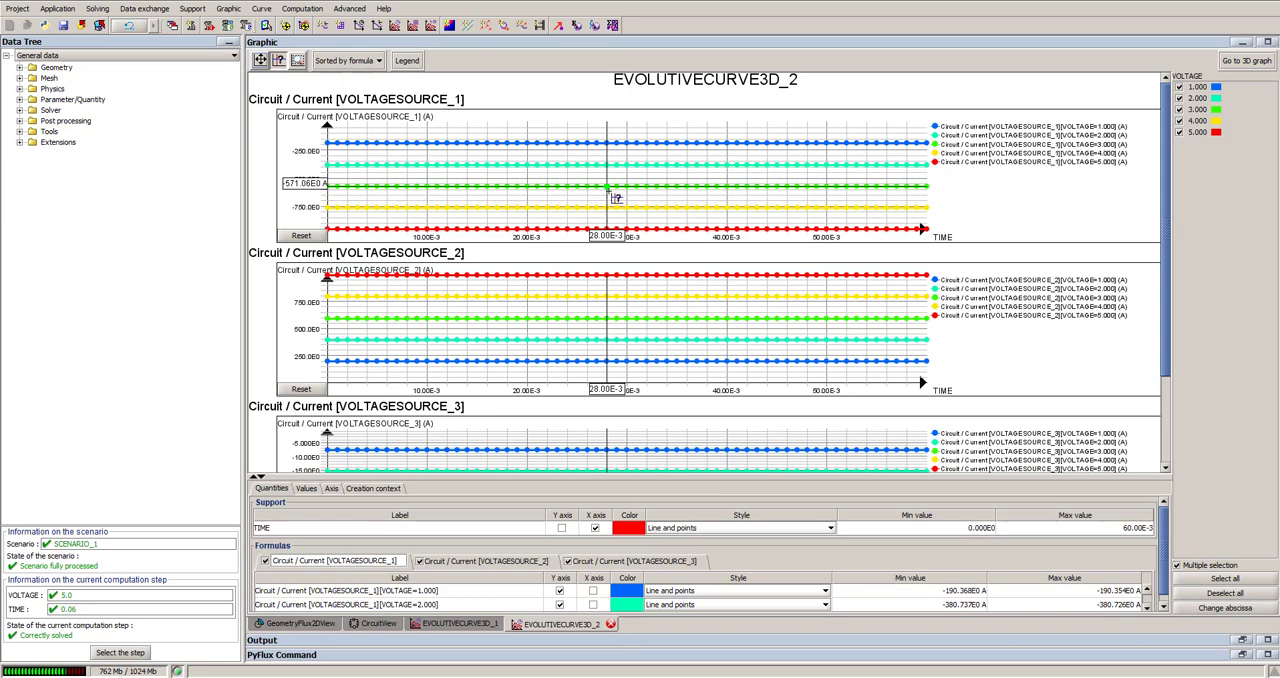
left_click(460, 624)
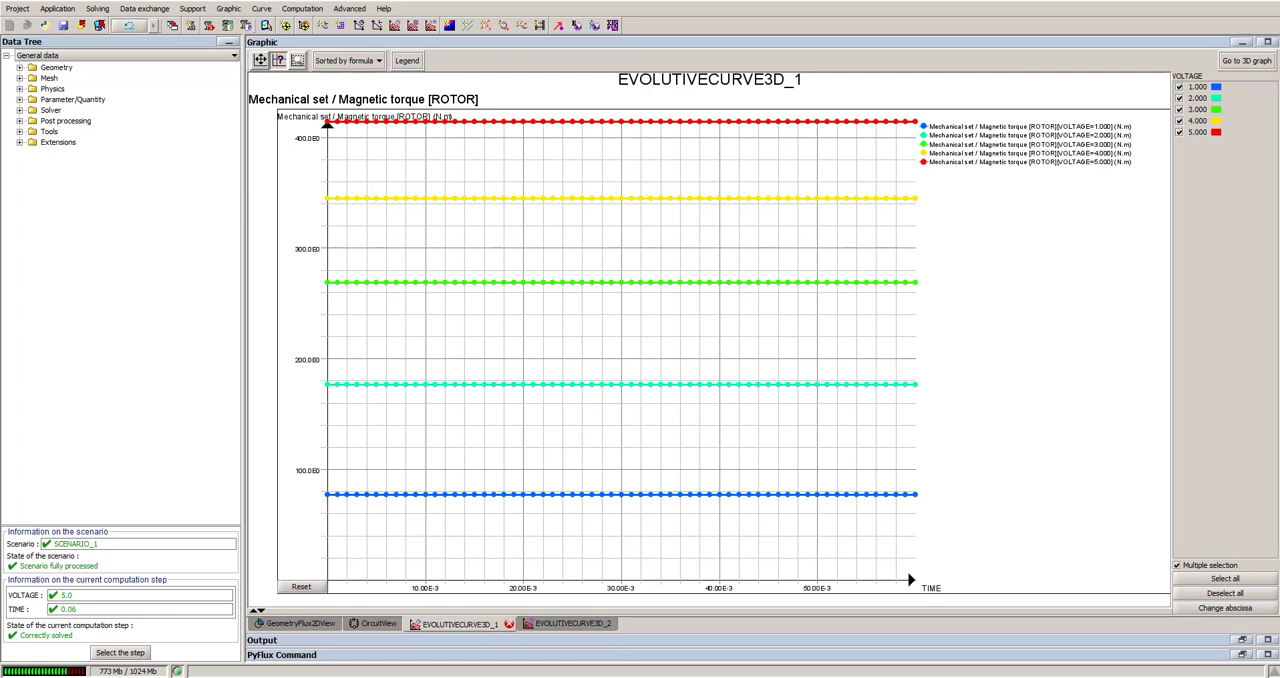
Step: Compare the rotor magnetic torque graph with the TORQUE_VS_CURRENT_VS_GAMMA_MAX curve of the Rated_MS_solved project
left_click(527, 660)
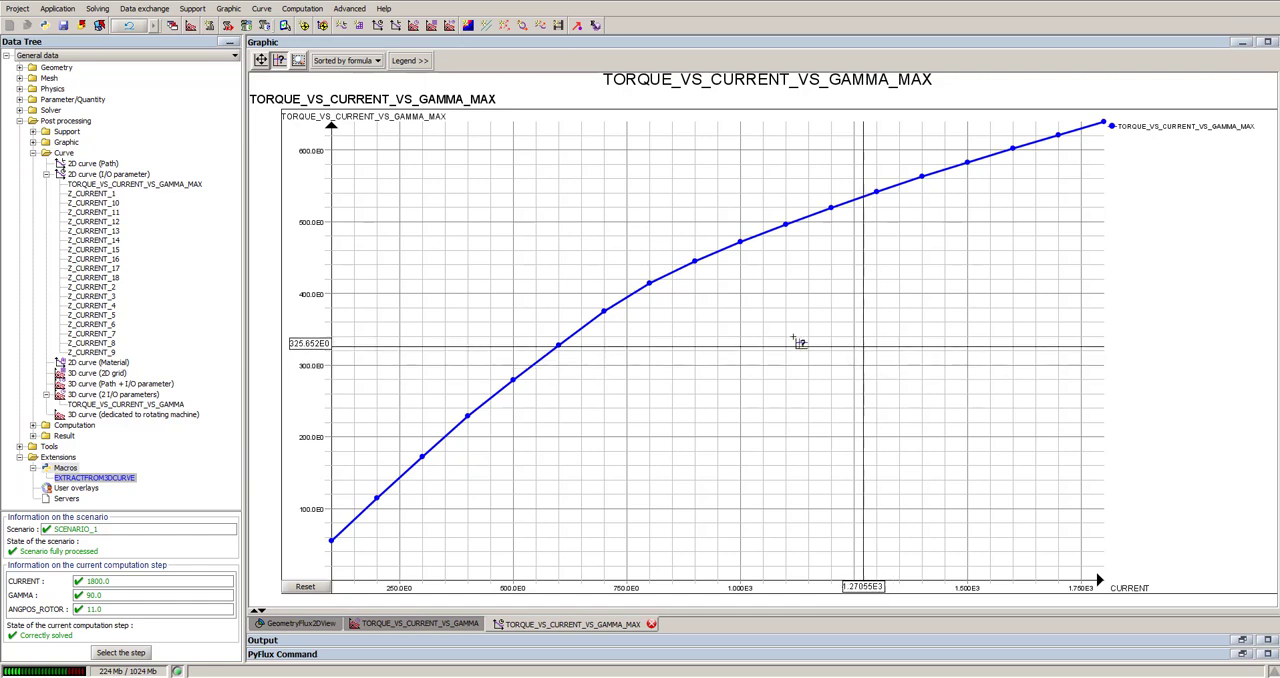
mouse_move(571, 677)
left_click(617, 648)
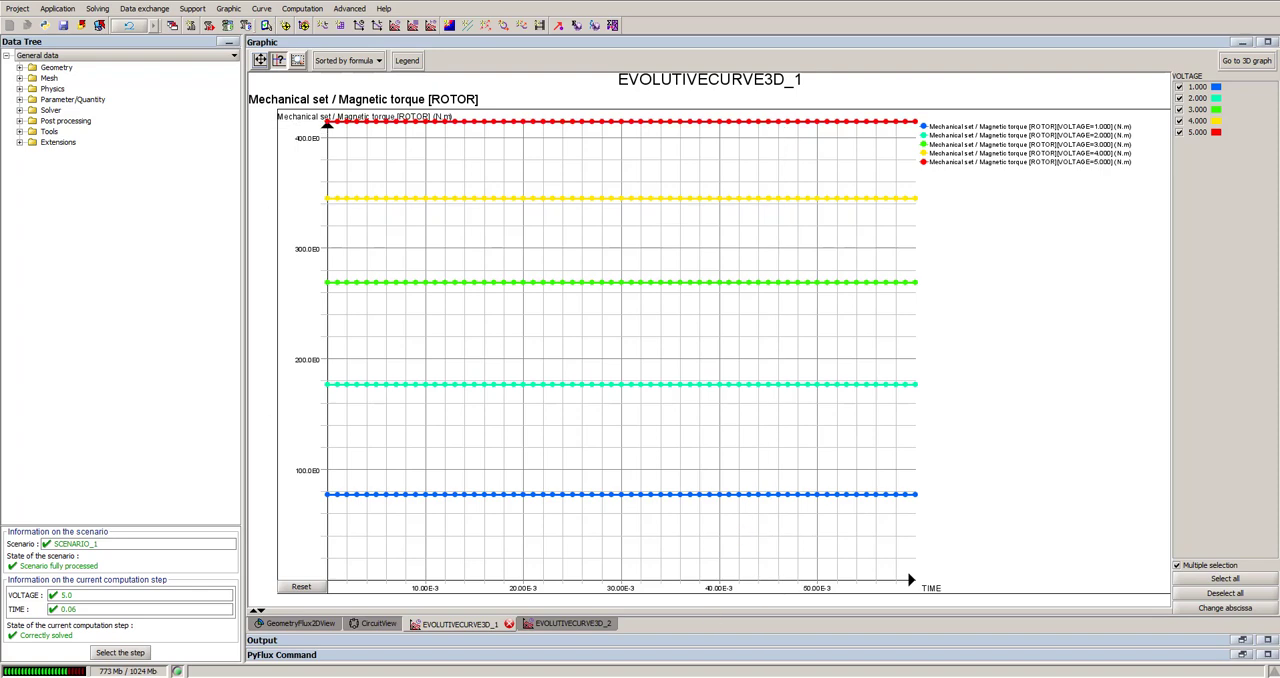
left_click(548, 666)
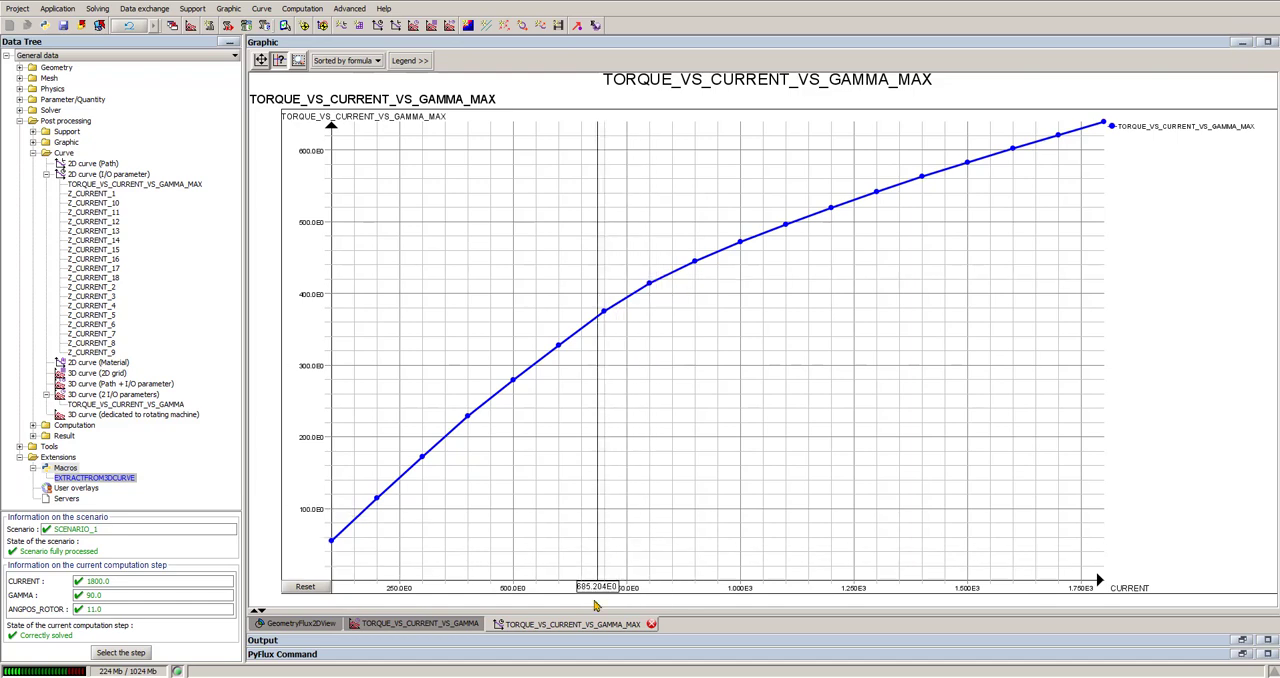
mouse_move(572, 672)
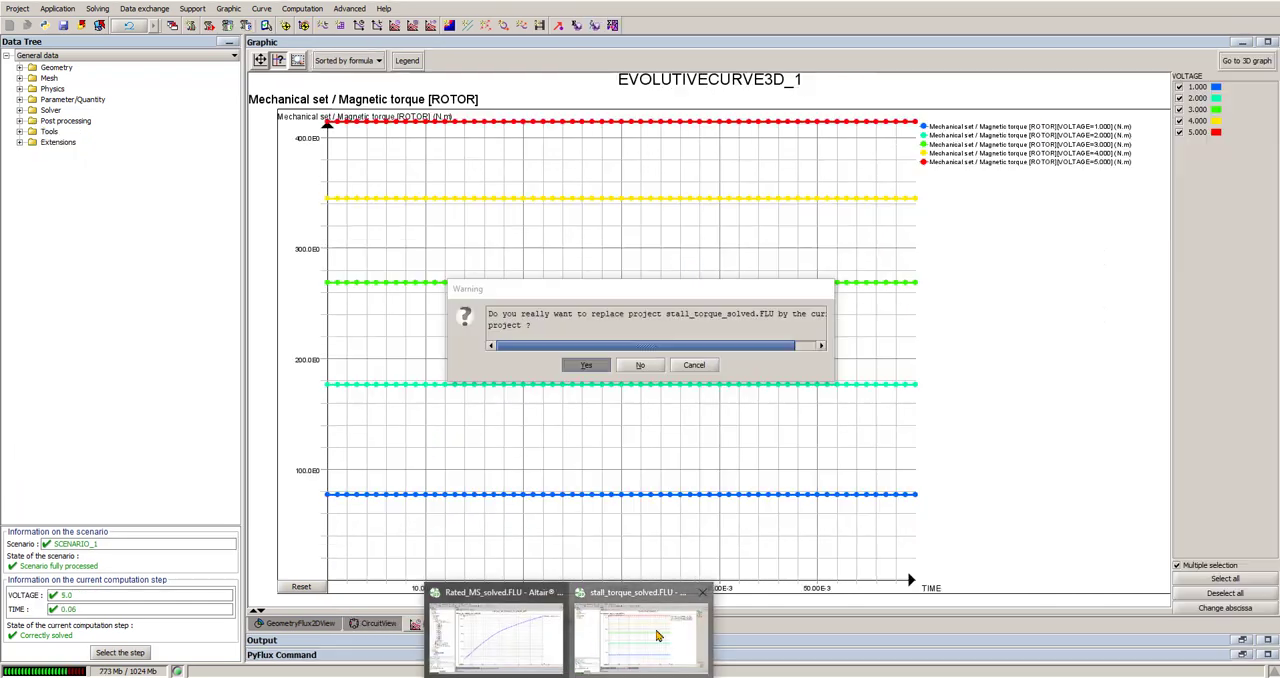
Step: Return to the stall_torque_solved project and examine the current graphs of the three voltage sources
left_click(657, 635)
left_click(573, 623)
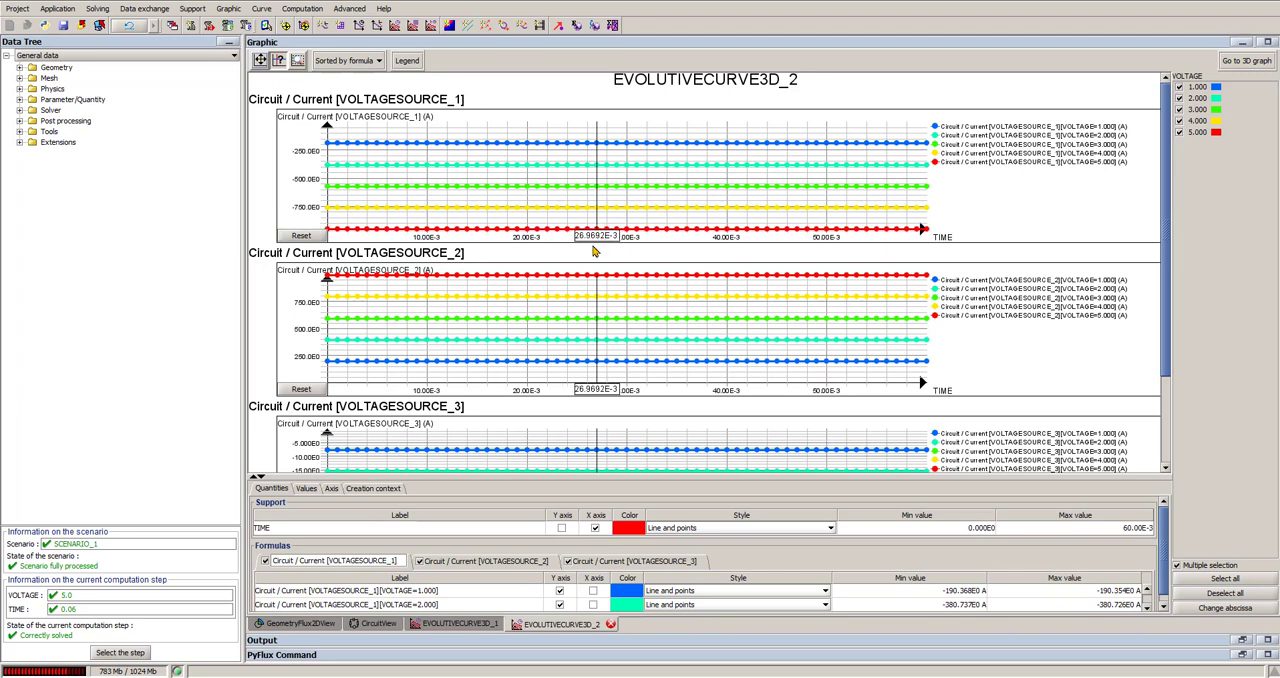
scroll(615, 325, "down", 3)
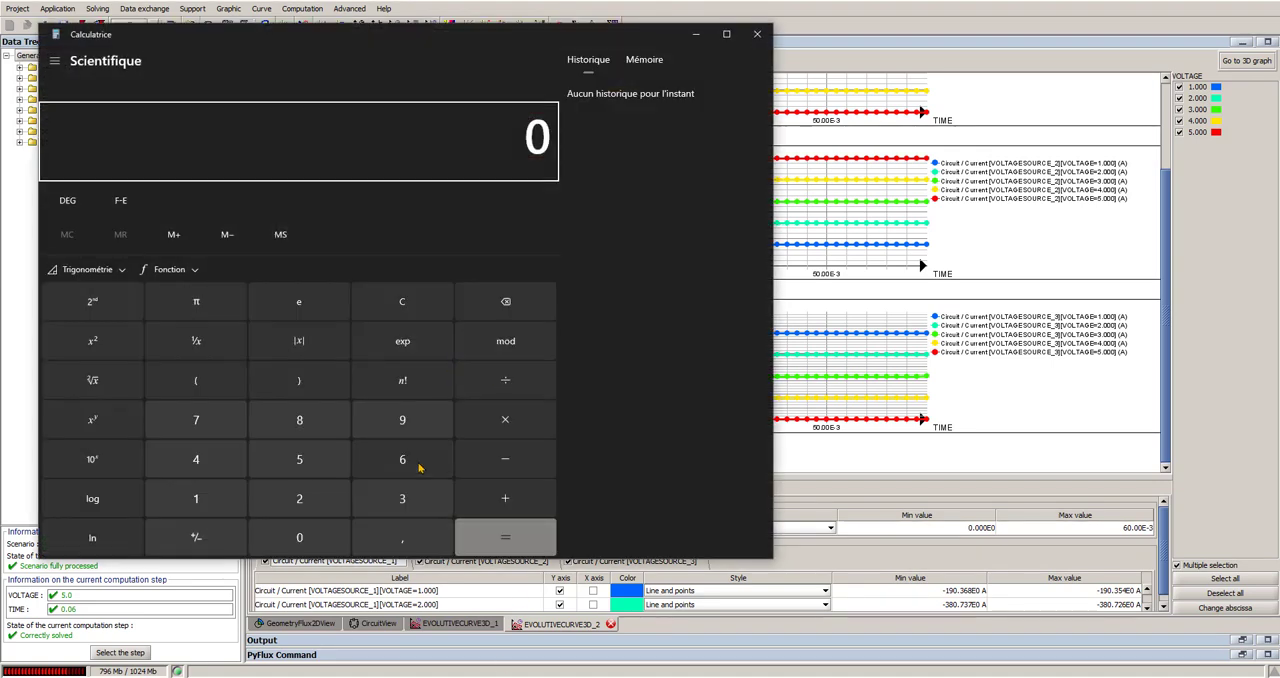
Step: Calculate 991 divided by the square root of 2 in the calculator, and put the calculator away
left_click(401, 420)
left_click(401, 420)
left_click(206, 500)
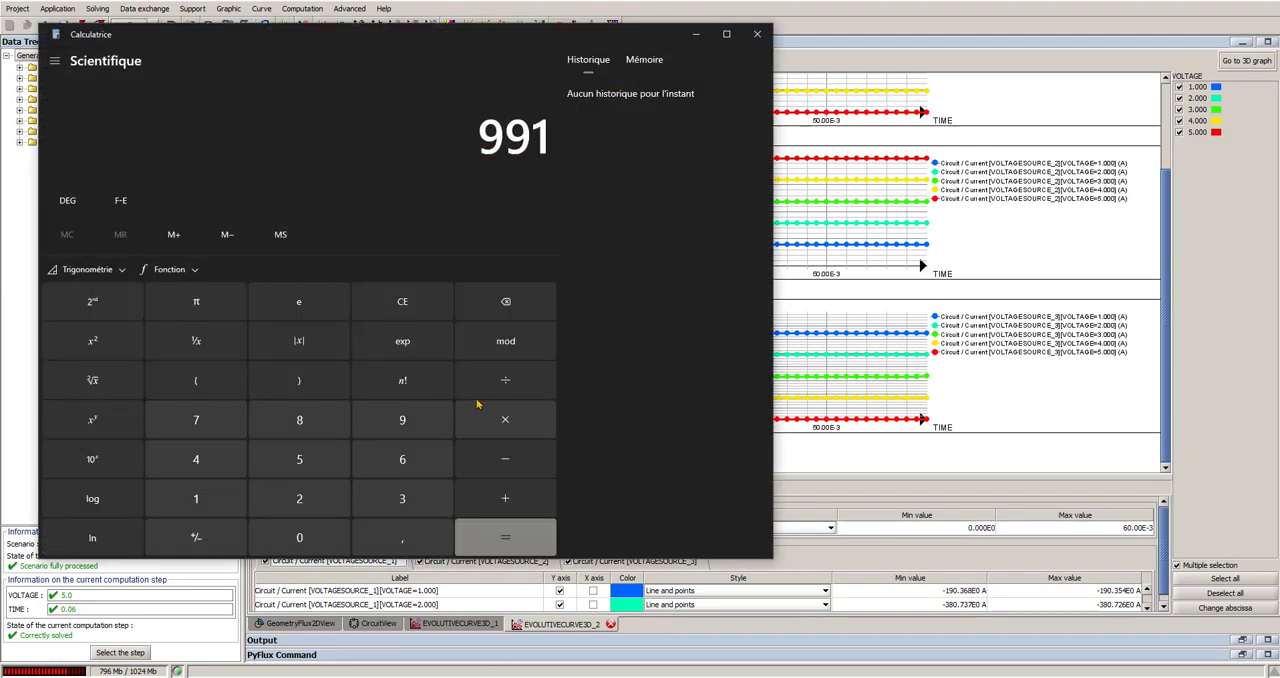
left_click(505, 380)
left_click(299, 505)
left_click(120, 380)
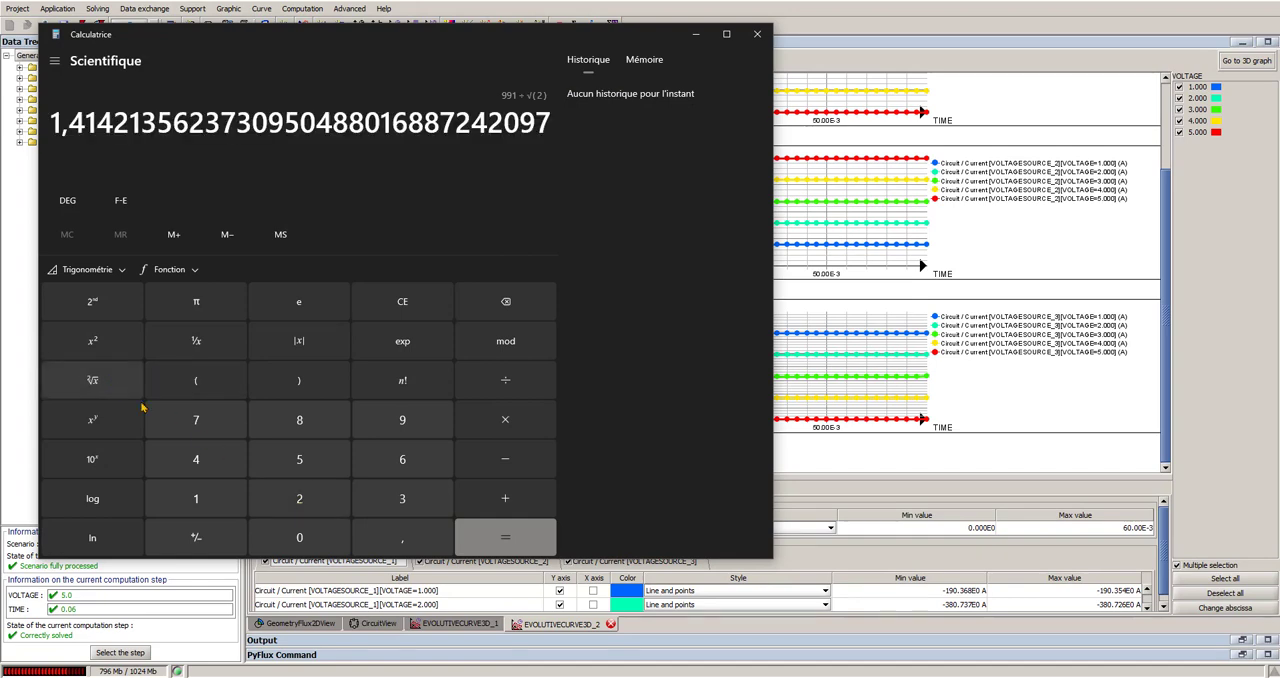
left_click(505, 537)
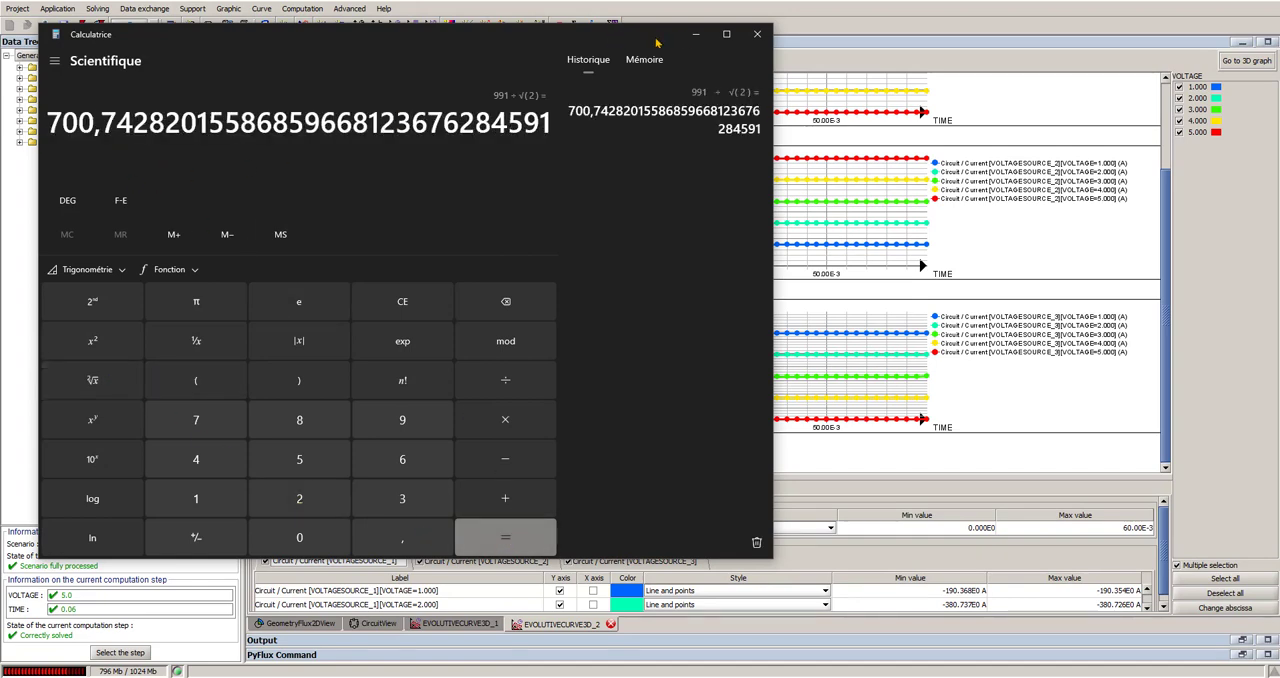
left_click(696, 34)
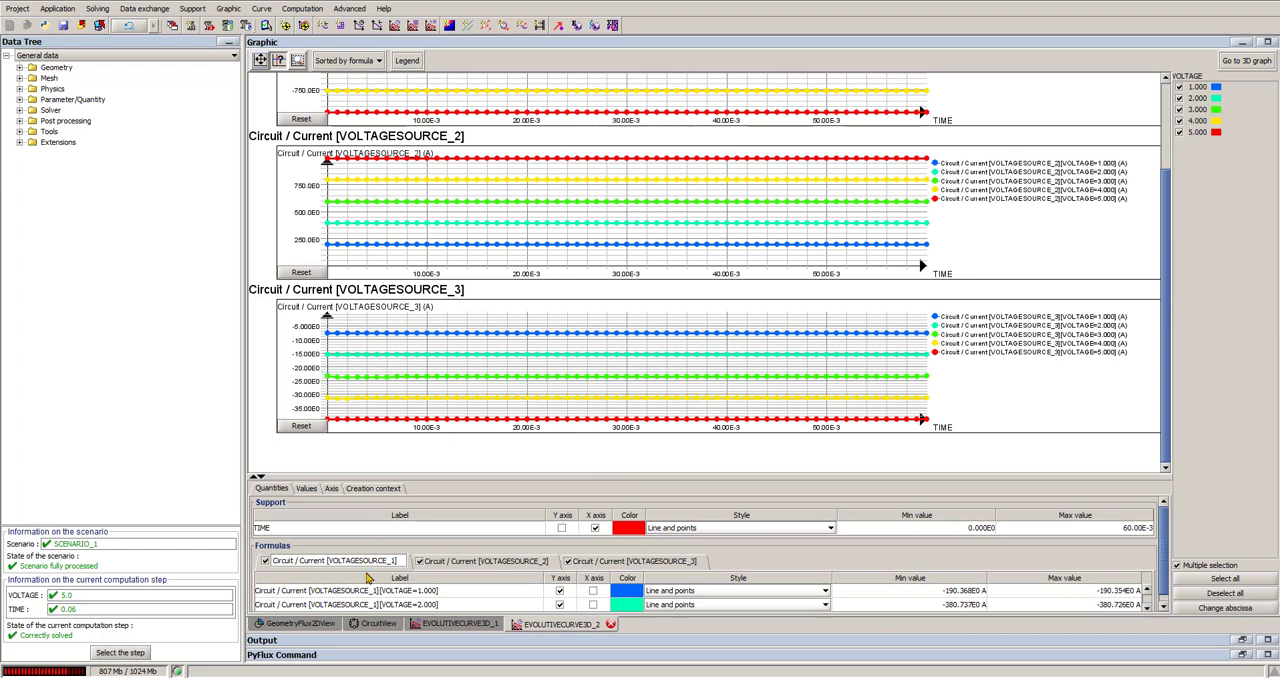
Step: Review the voltage source currents and the rotor torque against the maximum torque versus current curve of the rated project
scroll(549, 404, "up", 3)
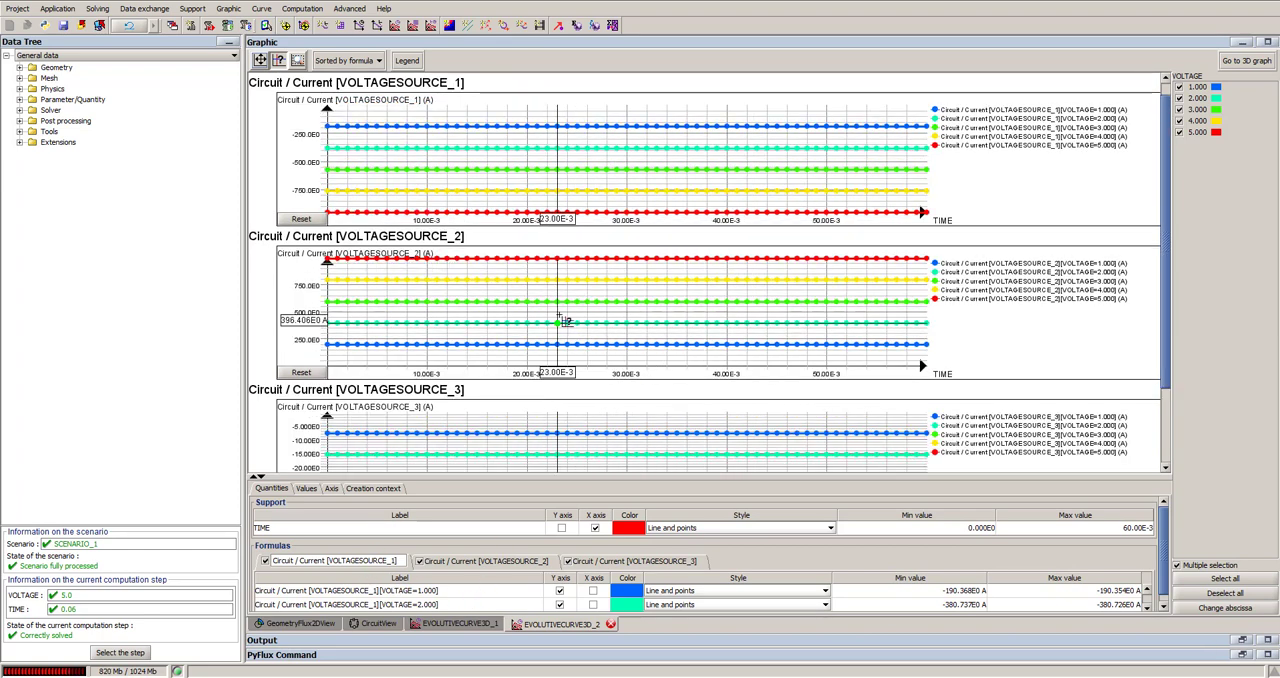
left_click(460, 623)
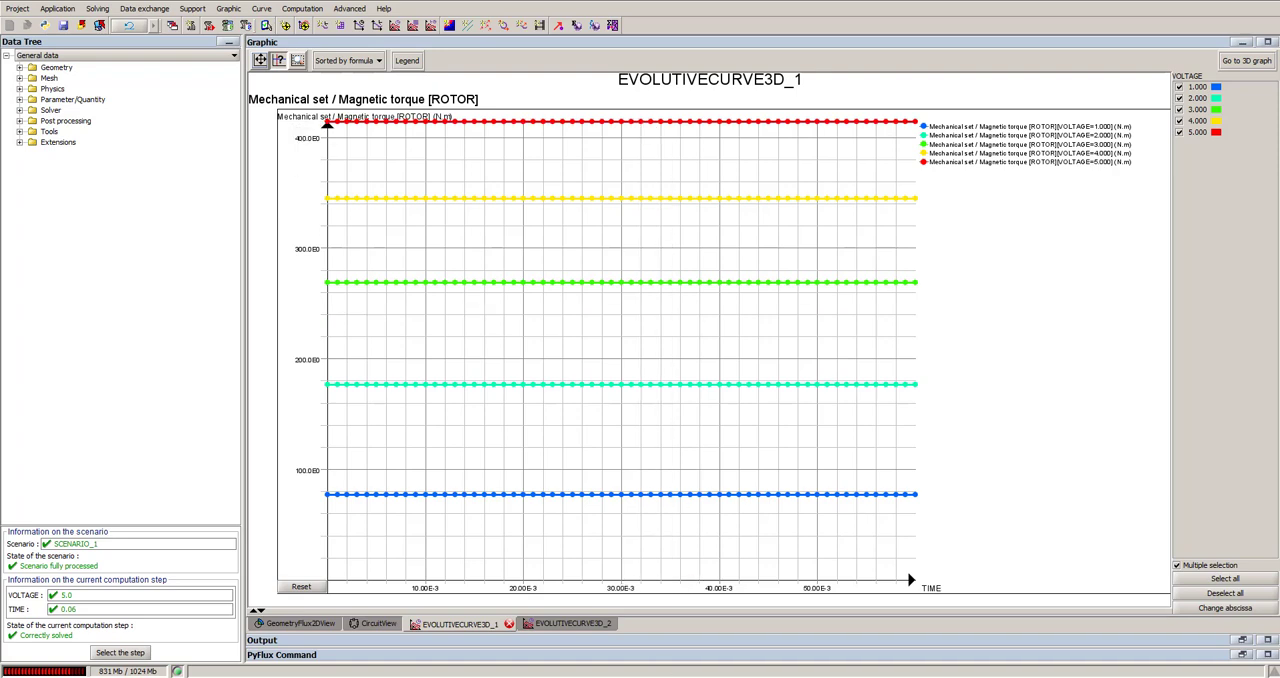
left_click(525, 664)
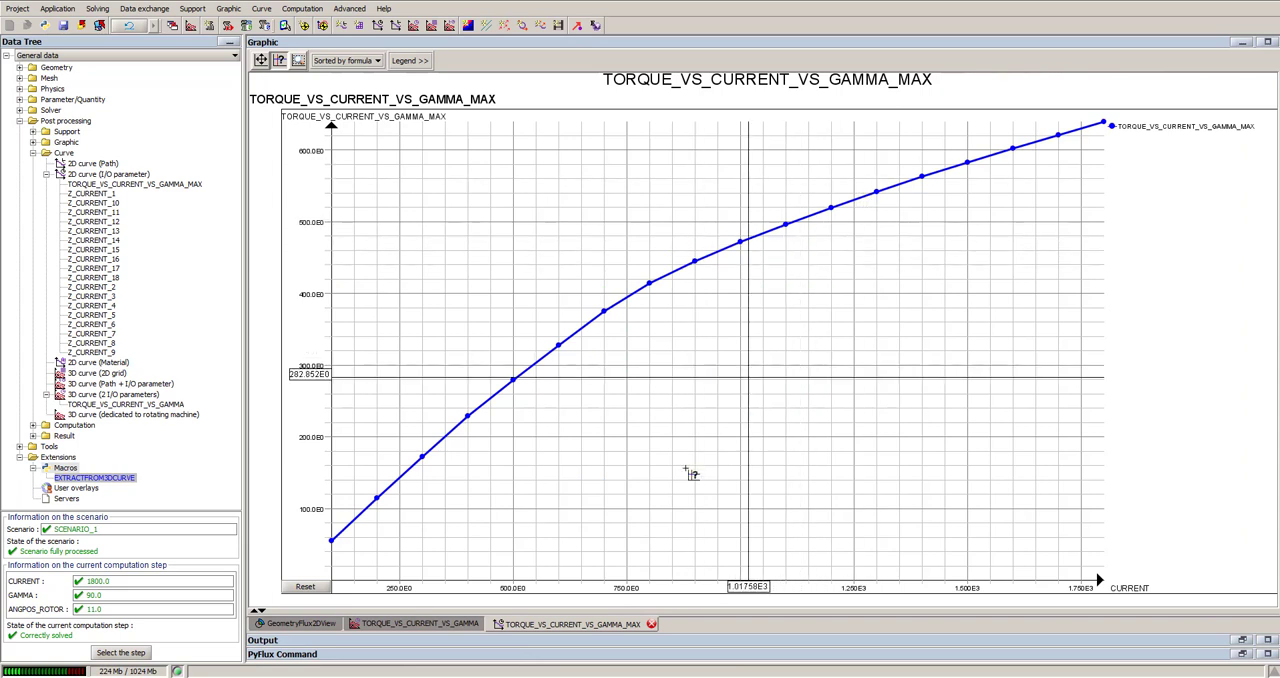